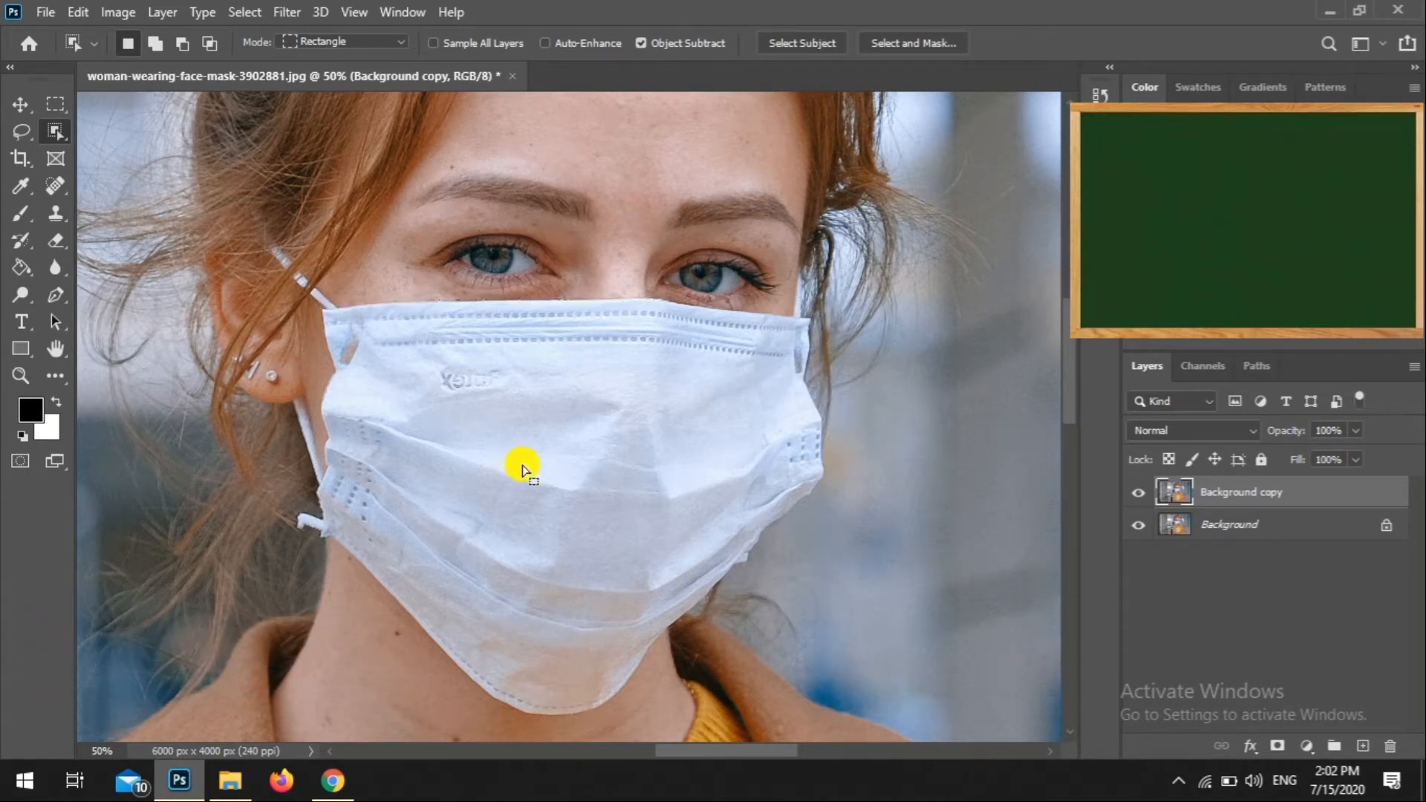
Refine the mask selection with the Quick Selection tool along the left edge, leaving out the lower ear loop
right_click(55, 132)
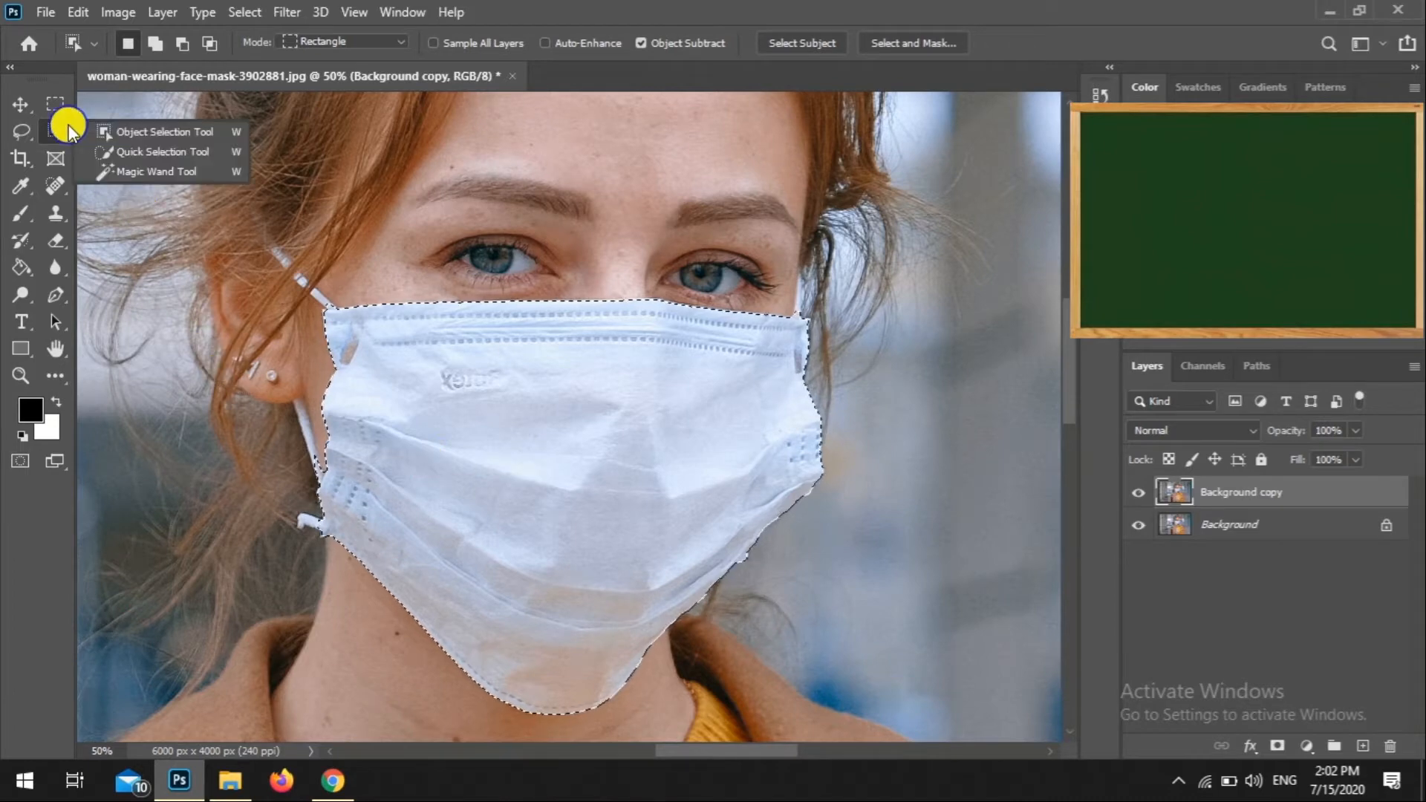
left_click(133, 149)
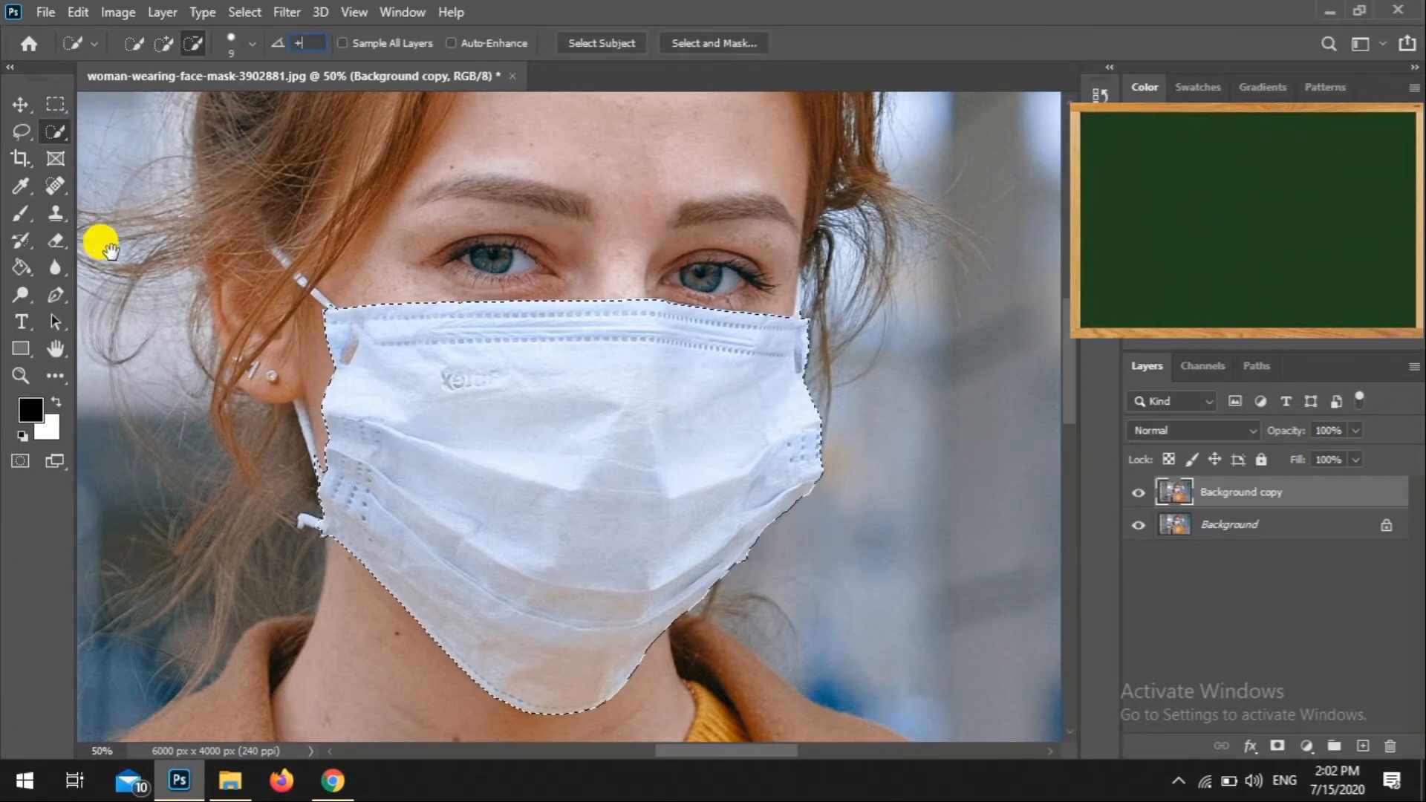
key("ctrl+plus")
key("ctrl+plus")
key("ctrl+plus")
left_click_drag(110, 251, 592, 468)
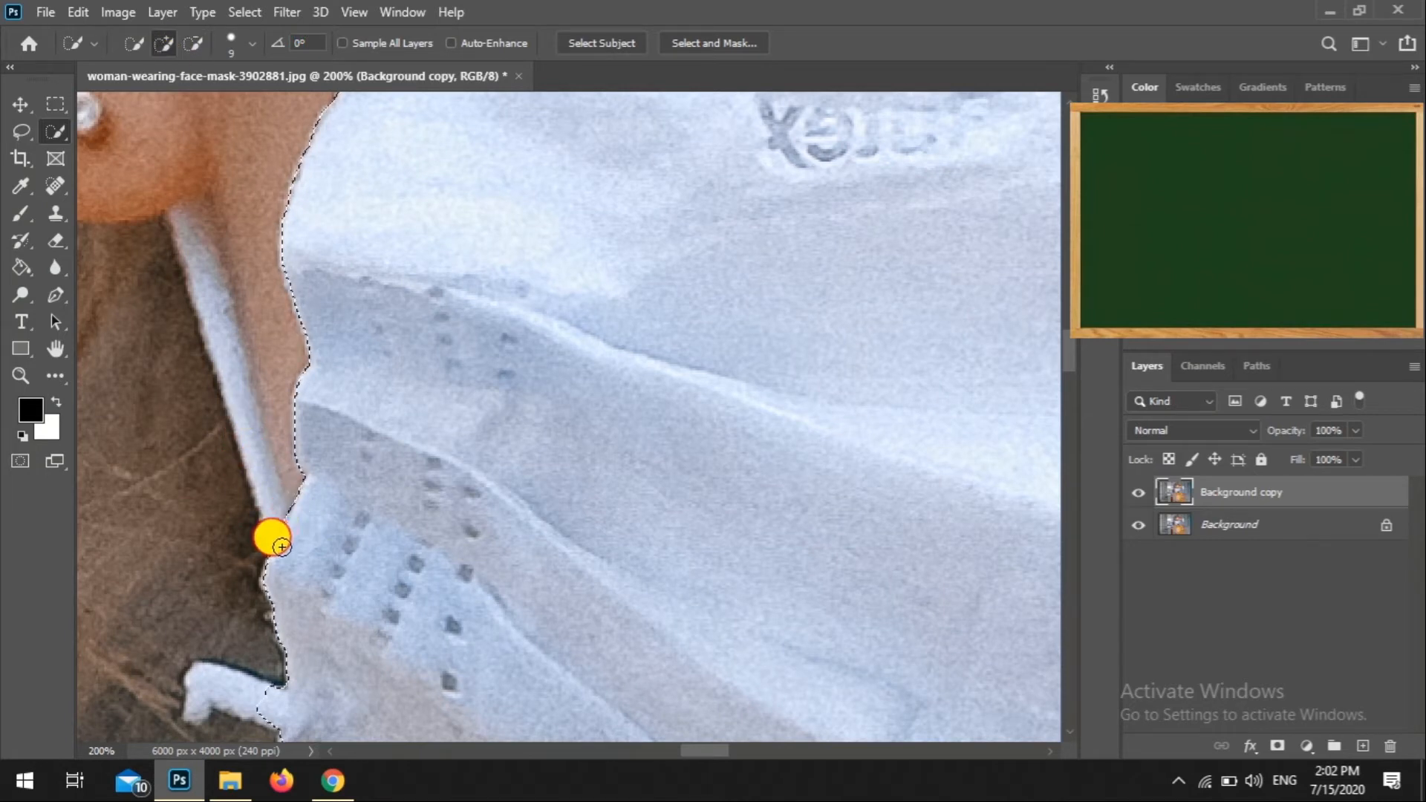
left_click_drag(353, 574, 320, 352)
left_click(193, 43)
left_click_drag(226, 431, 232, 533)
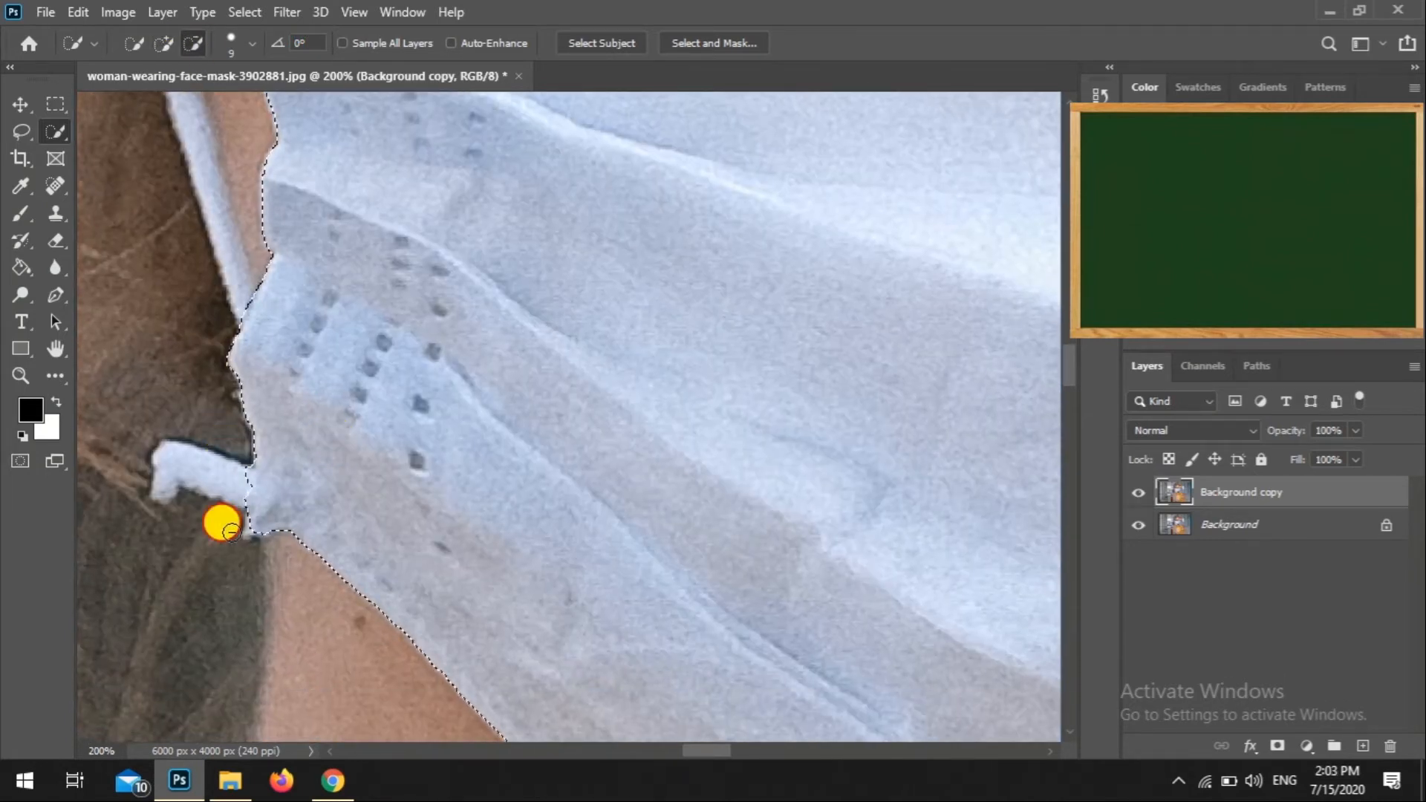
left_click_drag(268, 432, 239, 468)
Clean up the selection at the mask's upper-right corner so it excludes the strap and hair
scroll(264, 513, "down", 3)
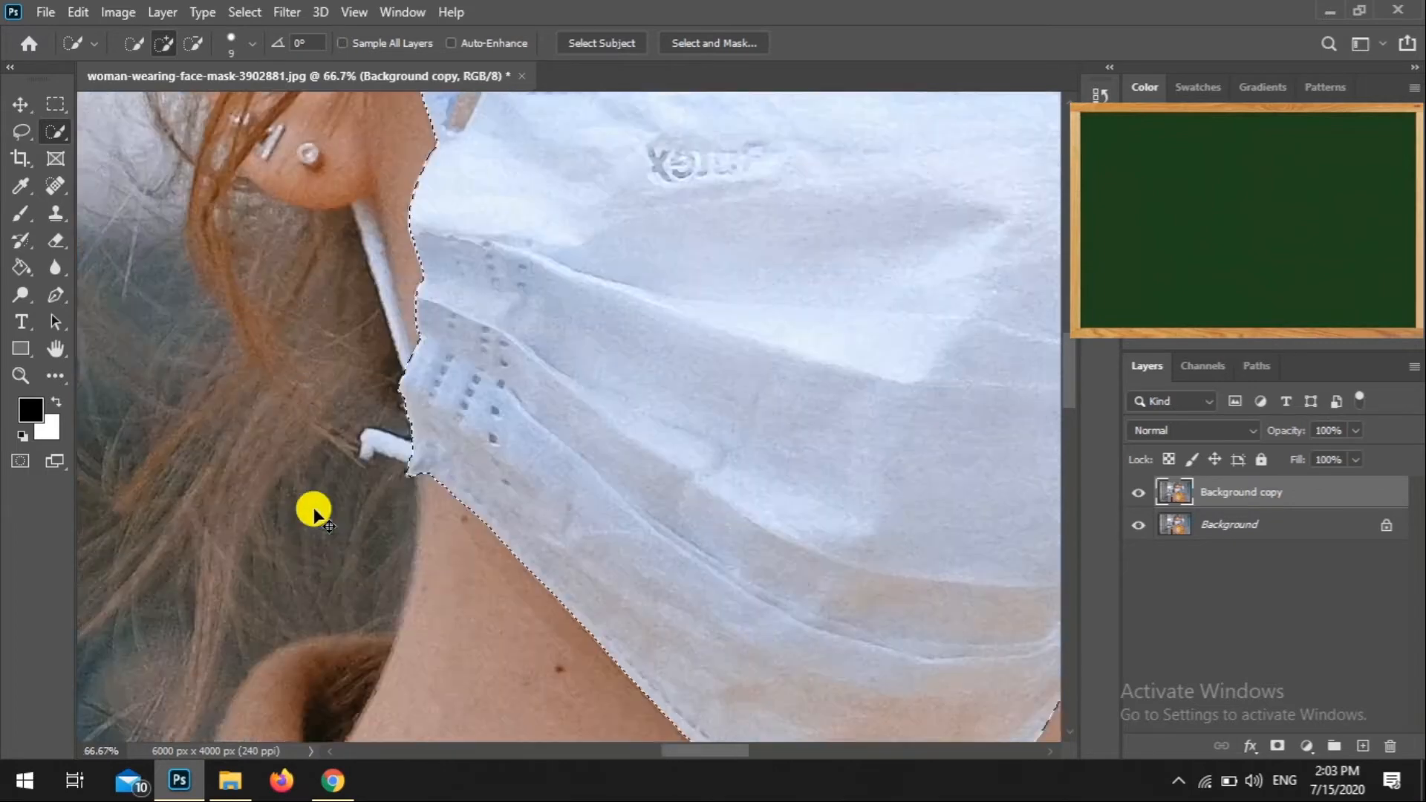
scroll(494, 640, "up", 4)
left_click_drag(219, 536, 605, 308)
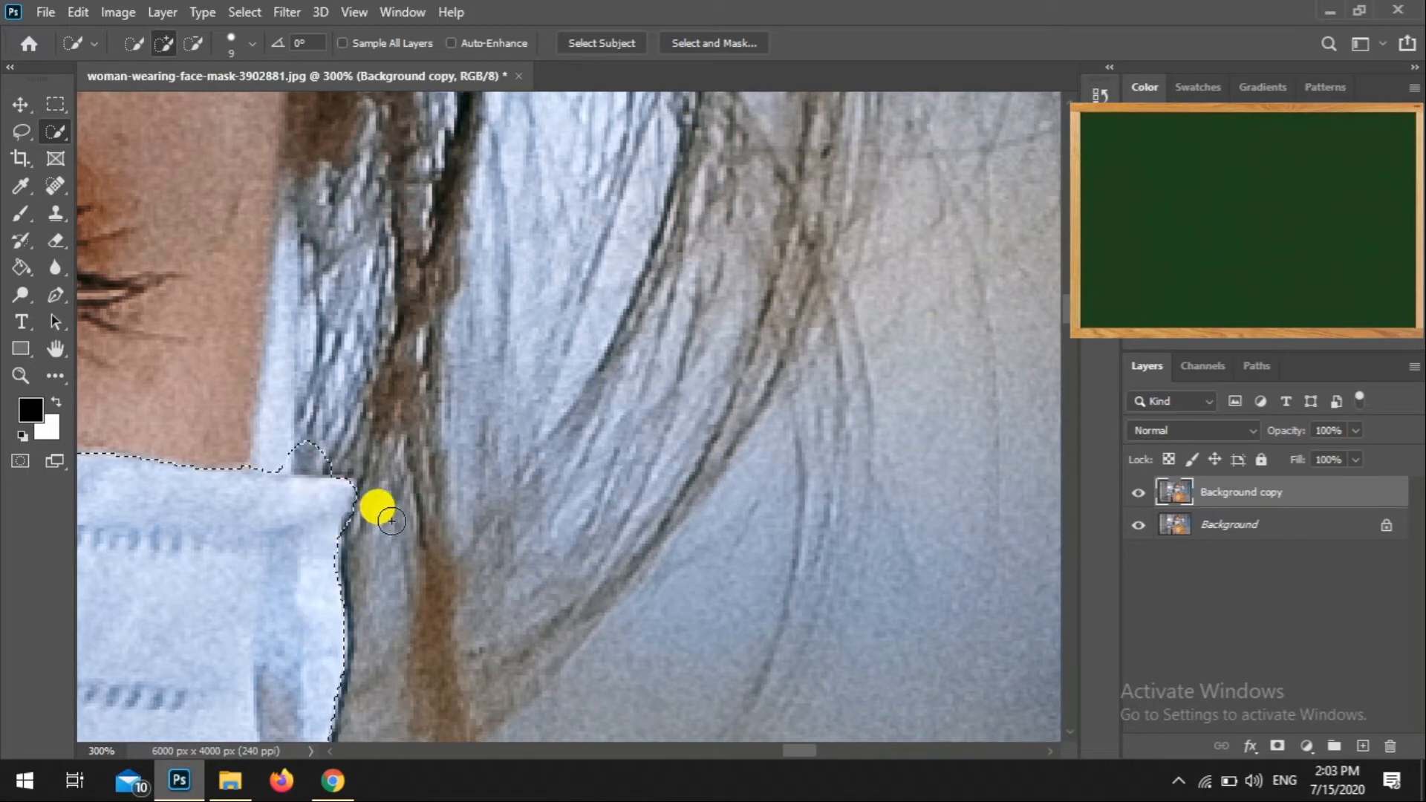
scroll(478, 535, "down", 3)
scroll(220, 444, "up", 4)
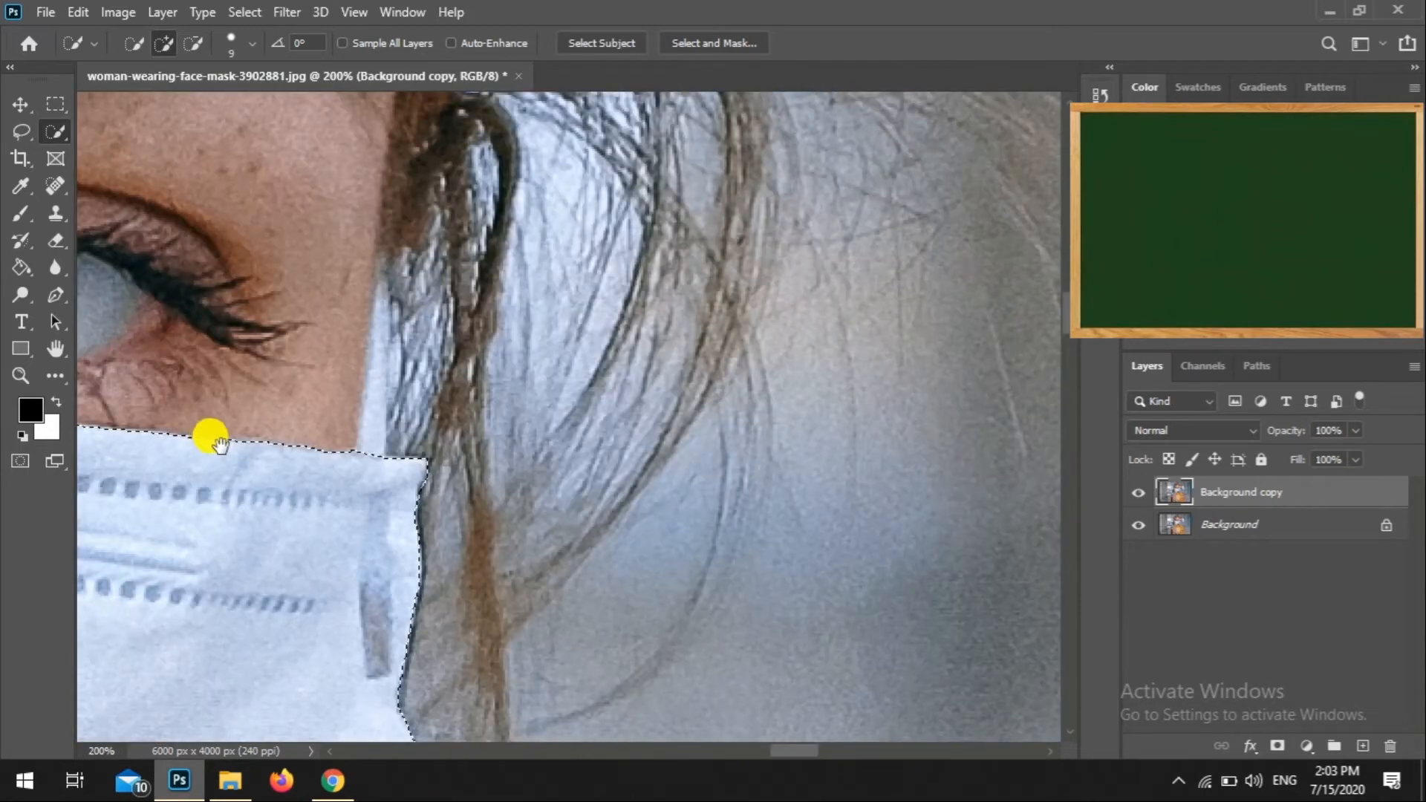
Refine the selection at the mask's upper-left corner, subtracting the strap and adding the missing mask edge
left_click_drag(220, 444, 958, 483)
left_click_drag(297, 505, 943, 338)
key("ctrl+plus")
left_click(194, 45)
left_click(349, 307)
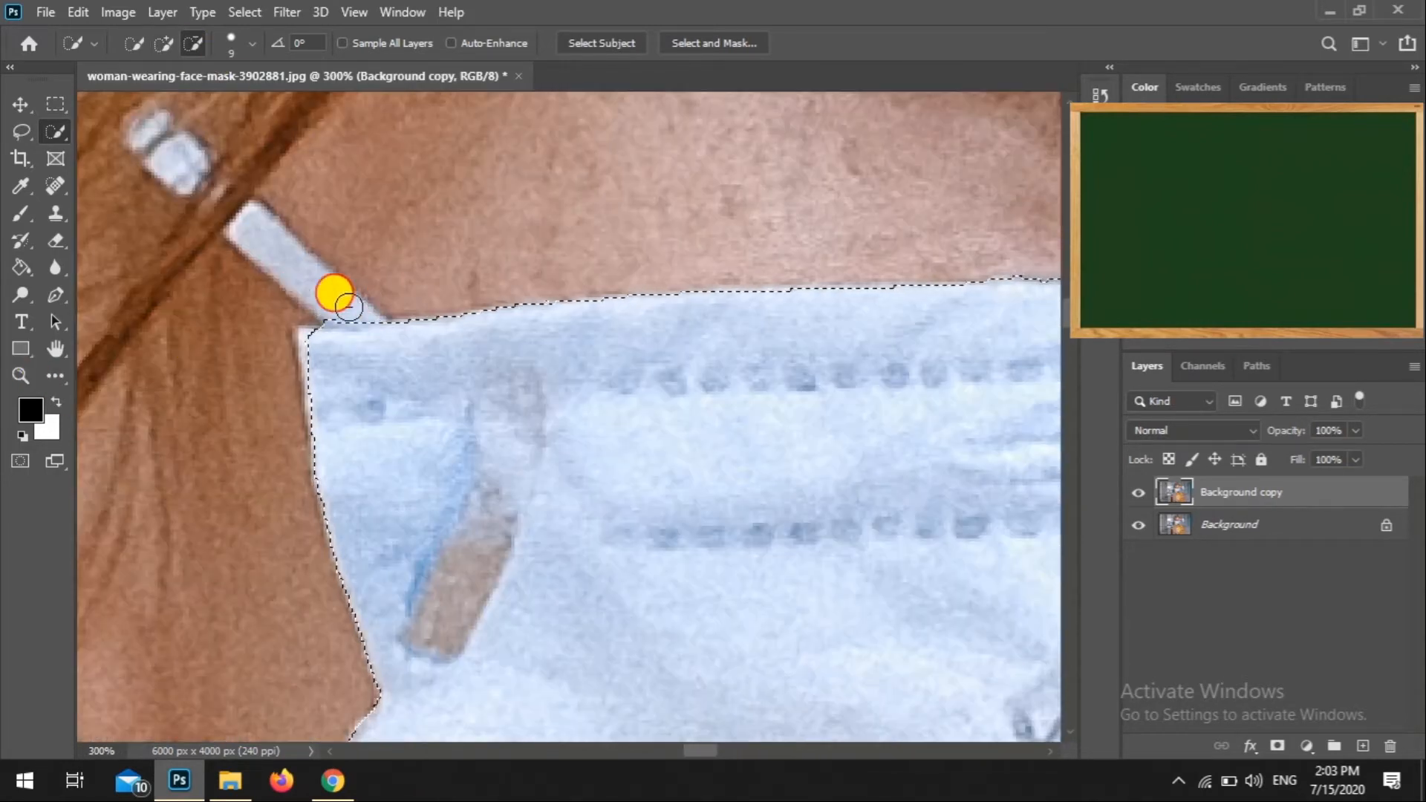
left_click(163, 43)
mouse_move(309, 404)
left_mouse_down()
mouse_move(296, 328)
mouse_move(335, 344)
left_mouse_up()
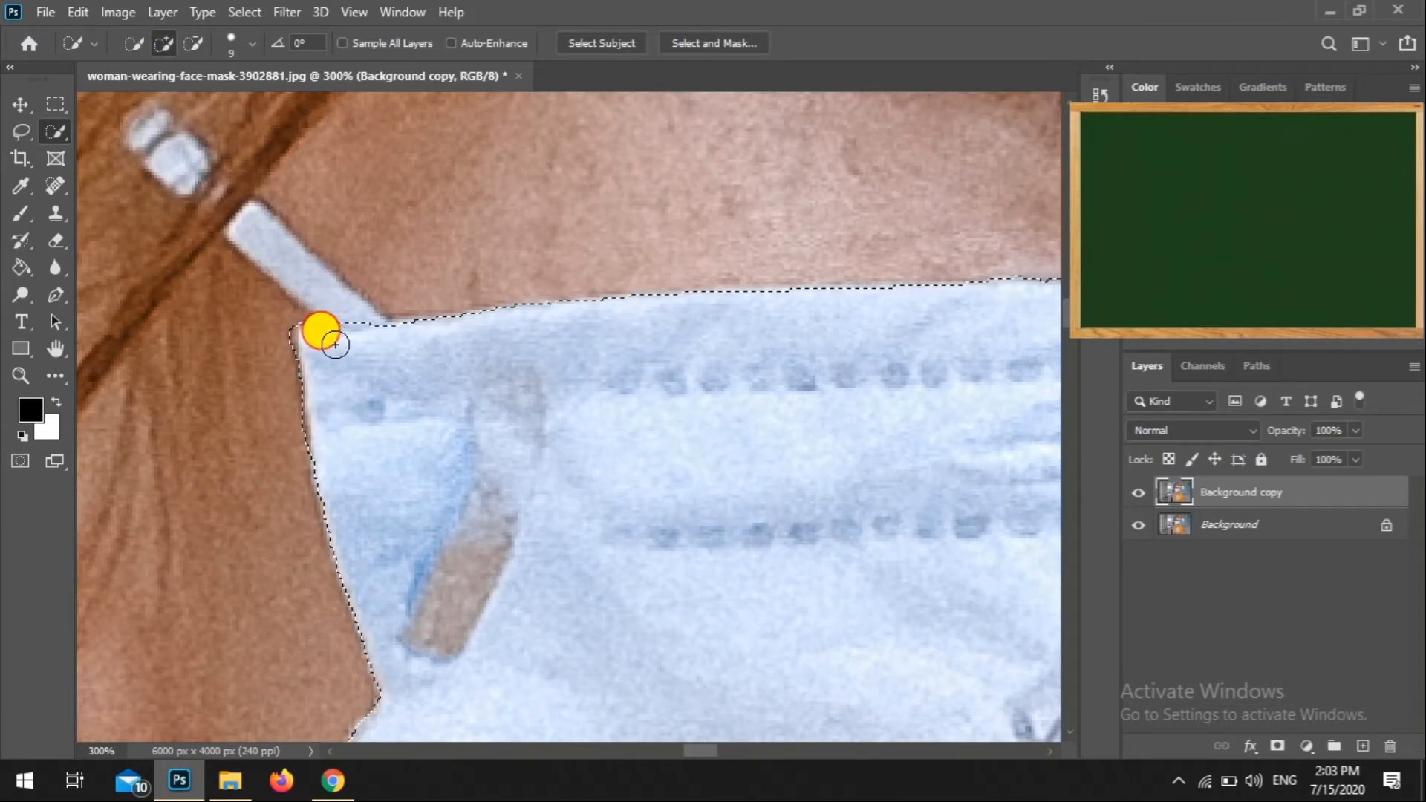
Copy the selected mask to a new layer with Layer Via Copy
scroll(411, 382, "down", 7)
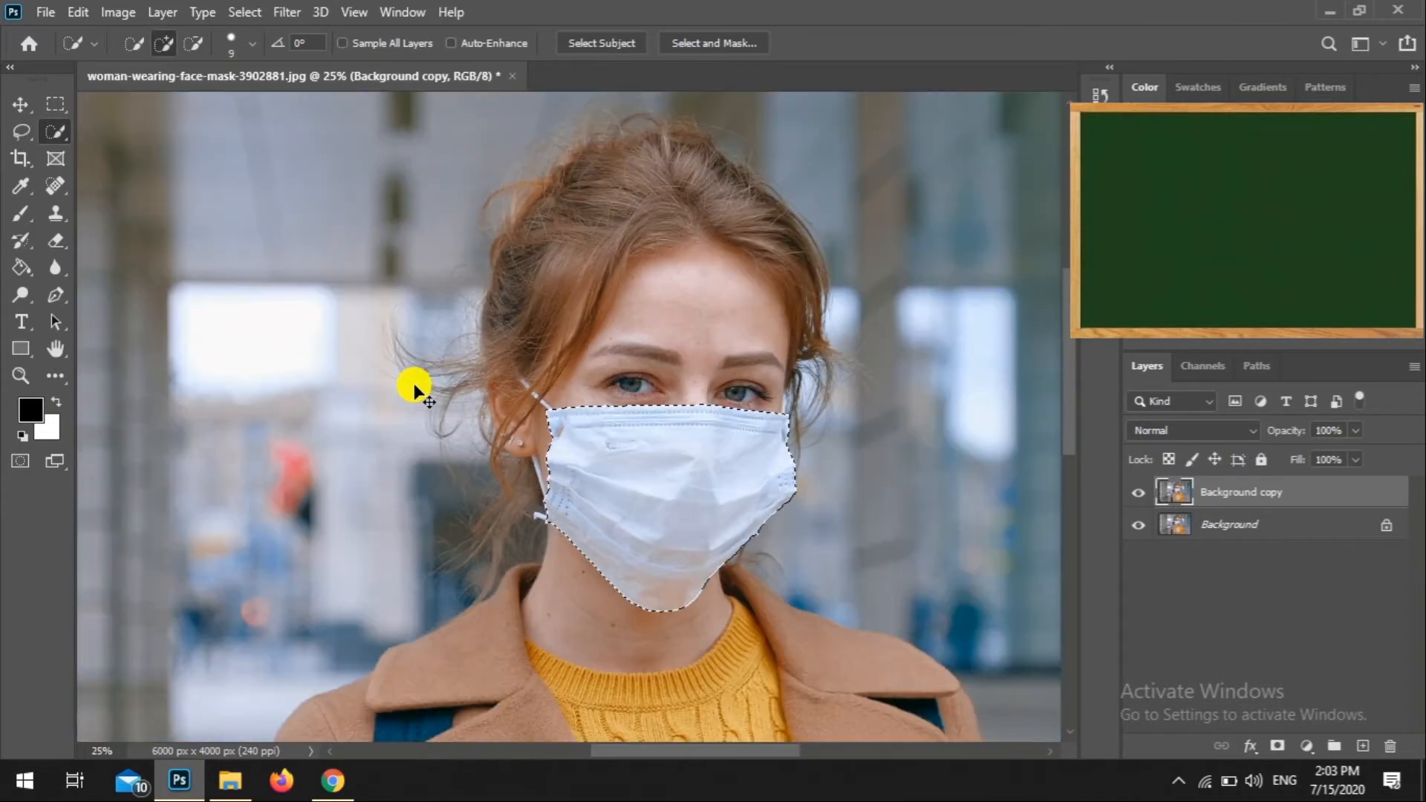
right_click(648, 471)
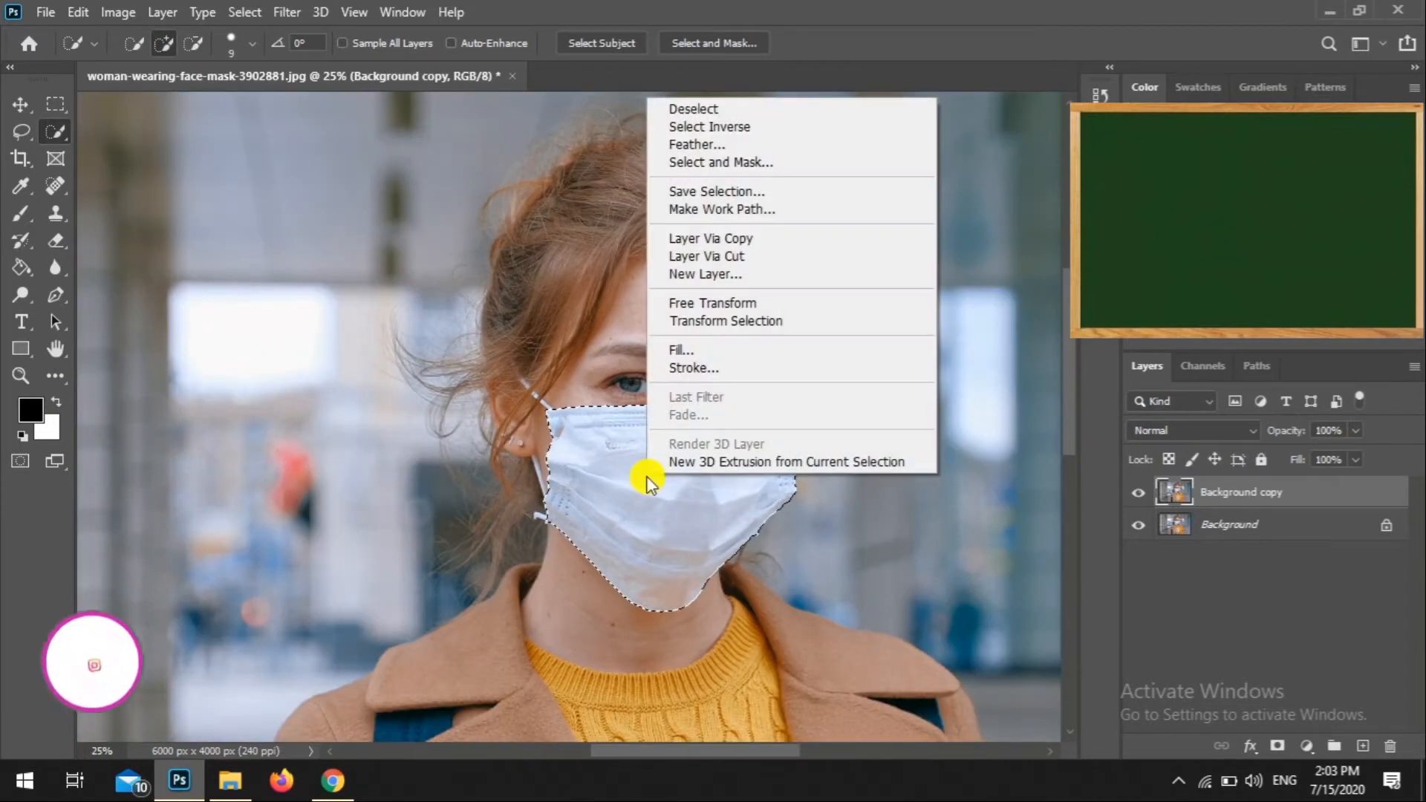
left_click(740, 239)
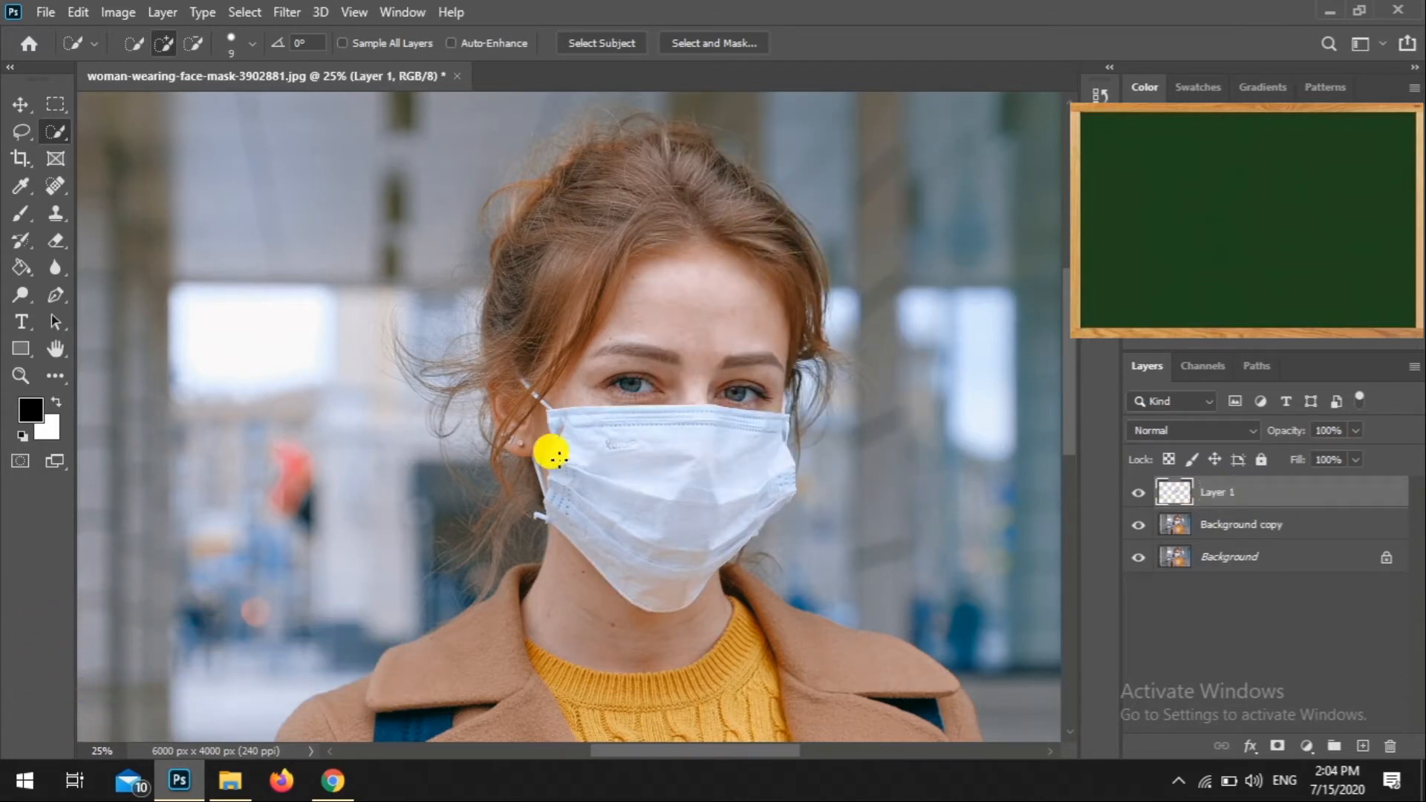
Draw a black rectangle about 1062 by 851 px over the mask and lower its opacity to 46%
left_click(21, 348)
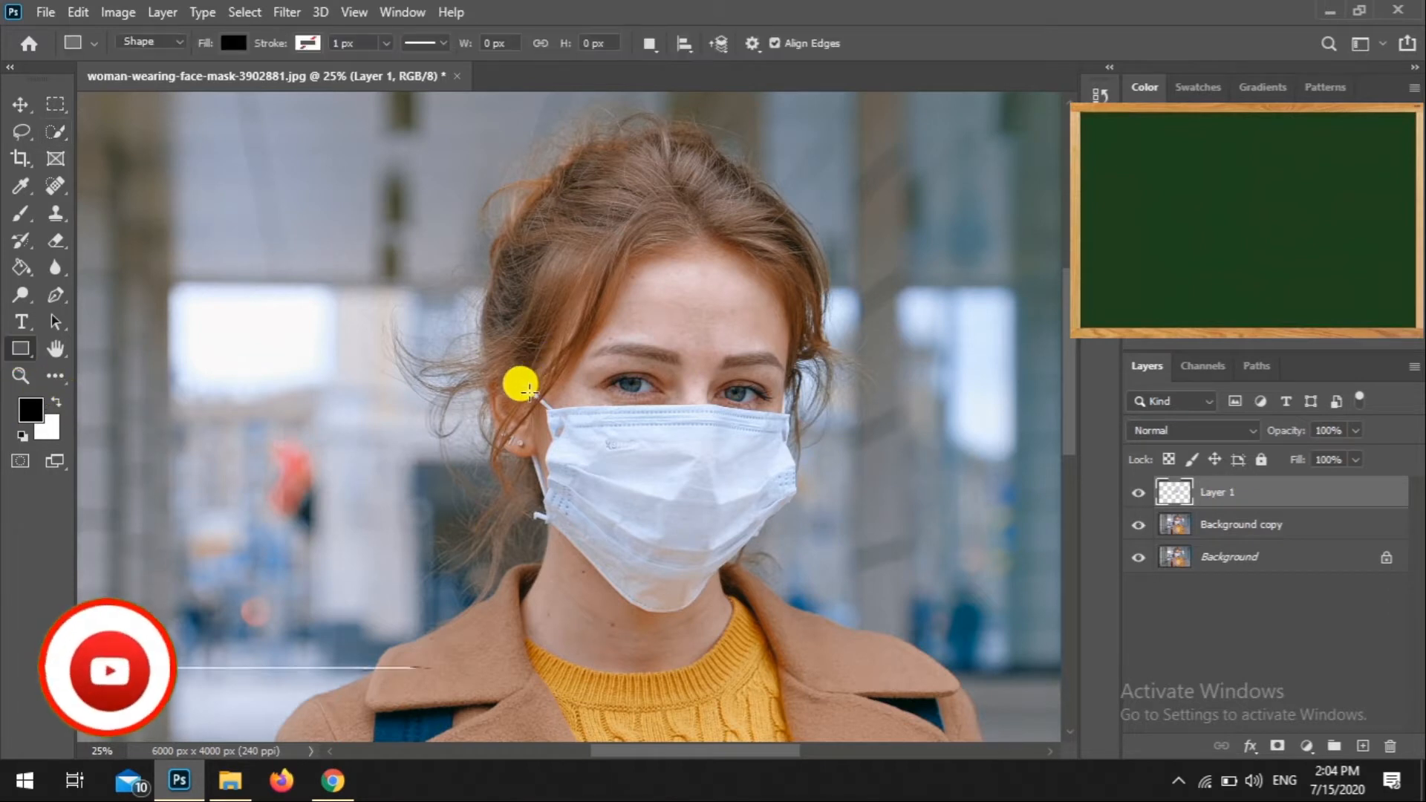
left_click_drag(528, 392, 805, 614)
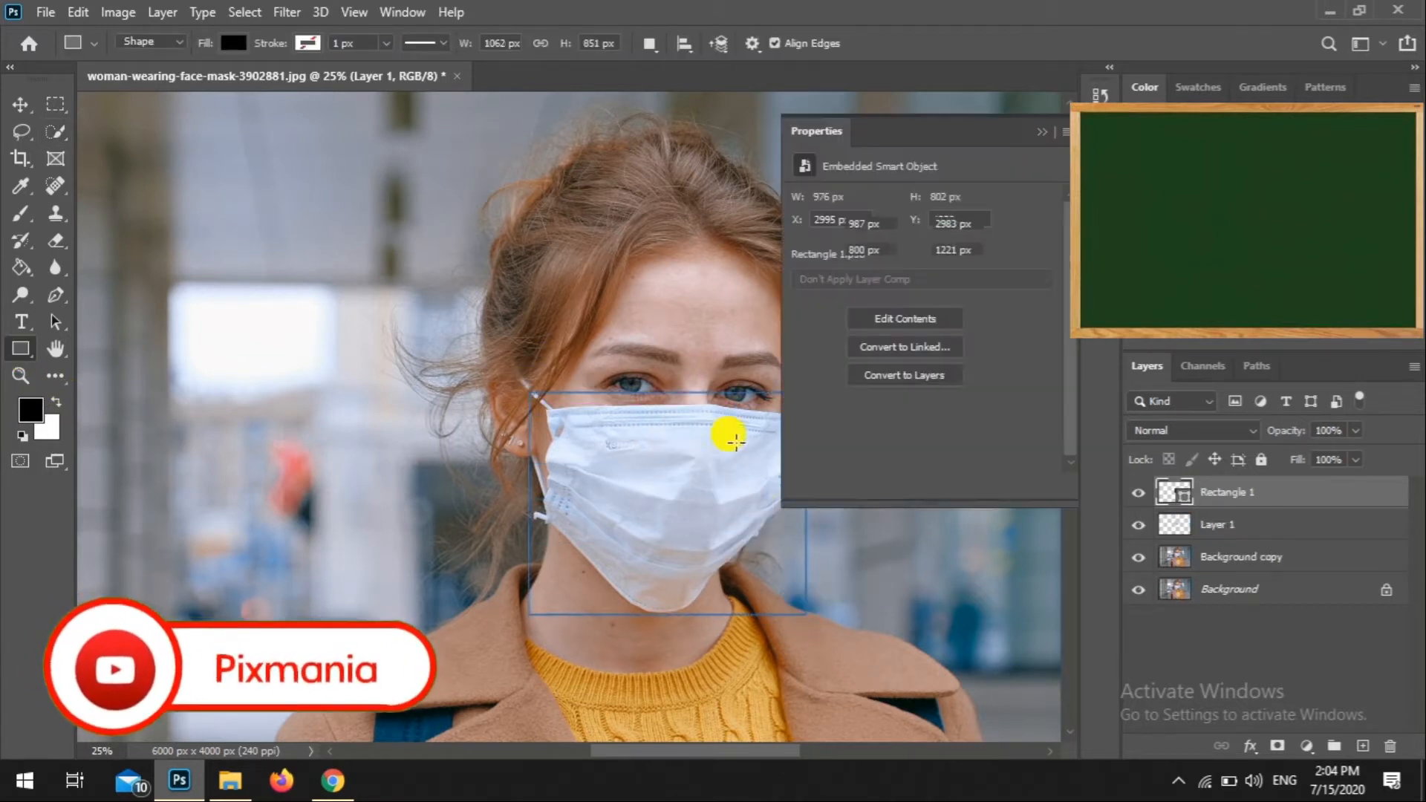
left_click(1038, 139)
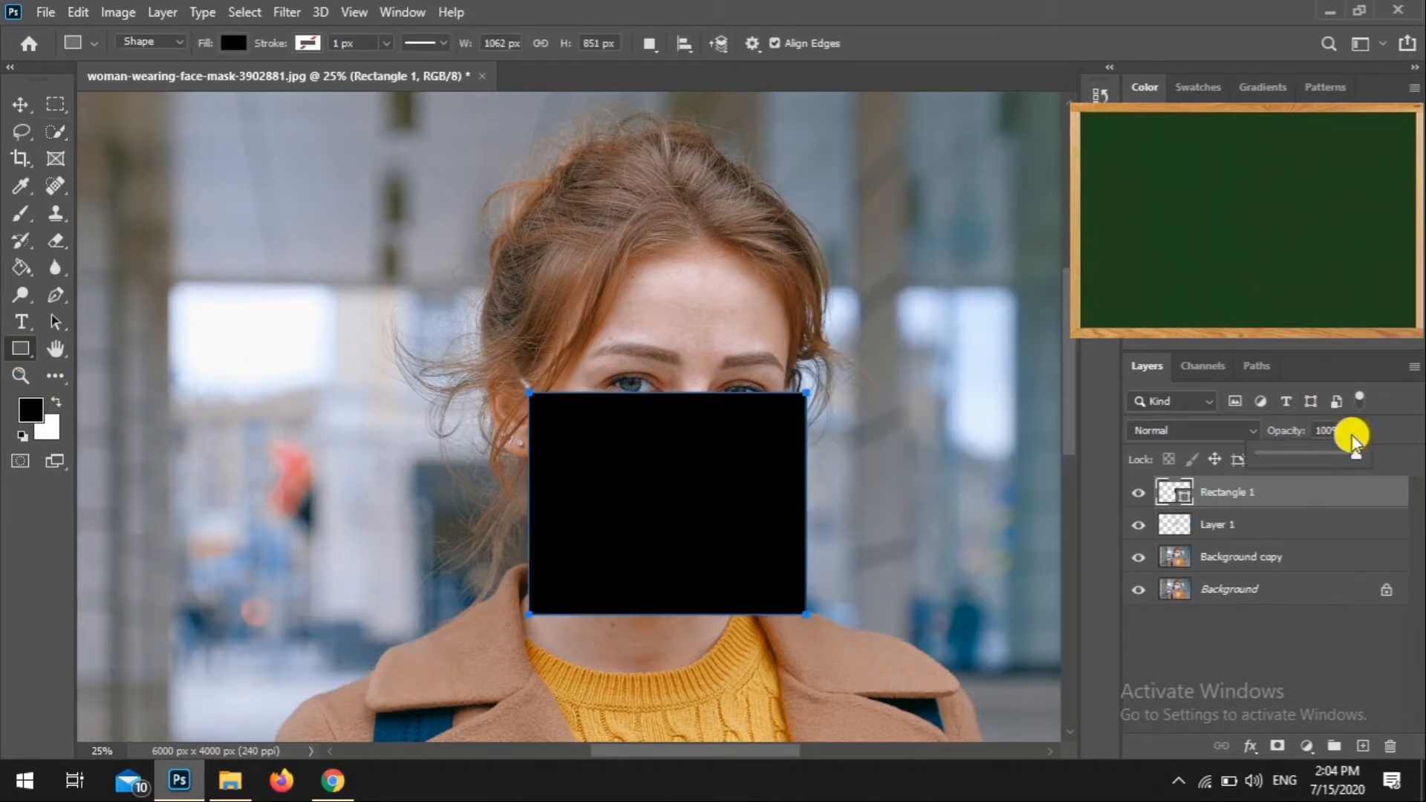
left_click_drag(1323, 456, 1305, 458)
right_click(640, 468)
left_click(589, 475)
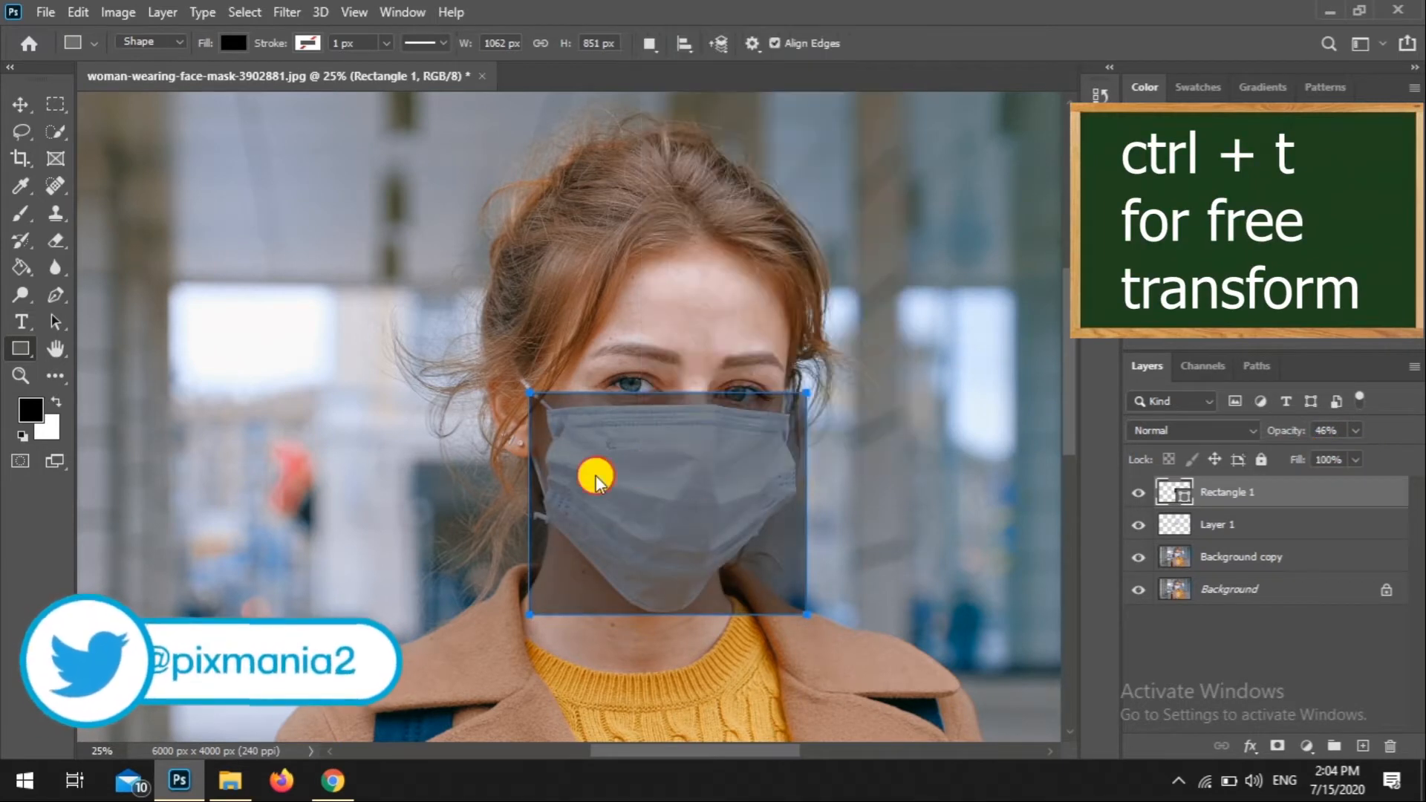
Free-transform the rectangle in Warp mode and pull its two lower corners inward toward the chin of the mask
key("ctrl+t")
right_click(646, 455)
left_click(687, 216)
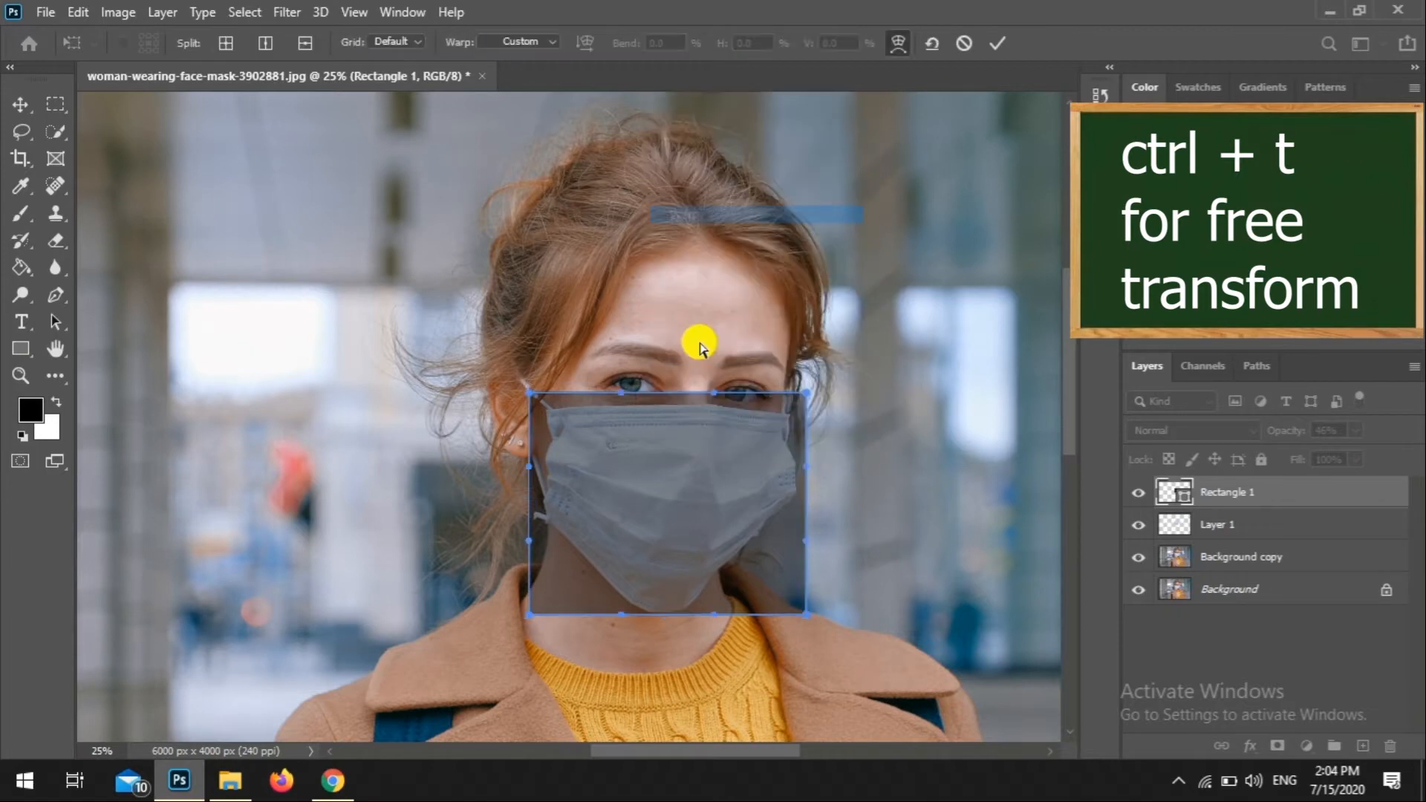
key("ctrl+plus")
key("ctrl+plus")
key("ctrl+plus")
left_click_drag(876, 709, 653, 490)
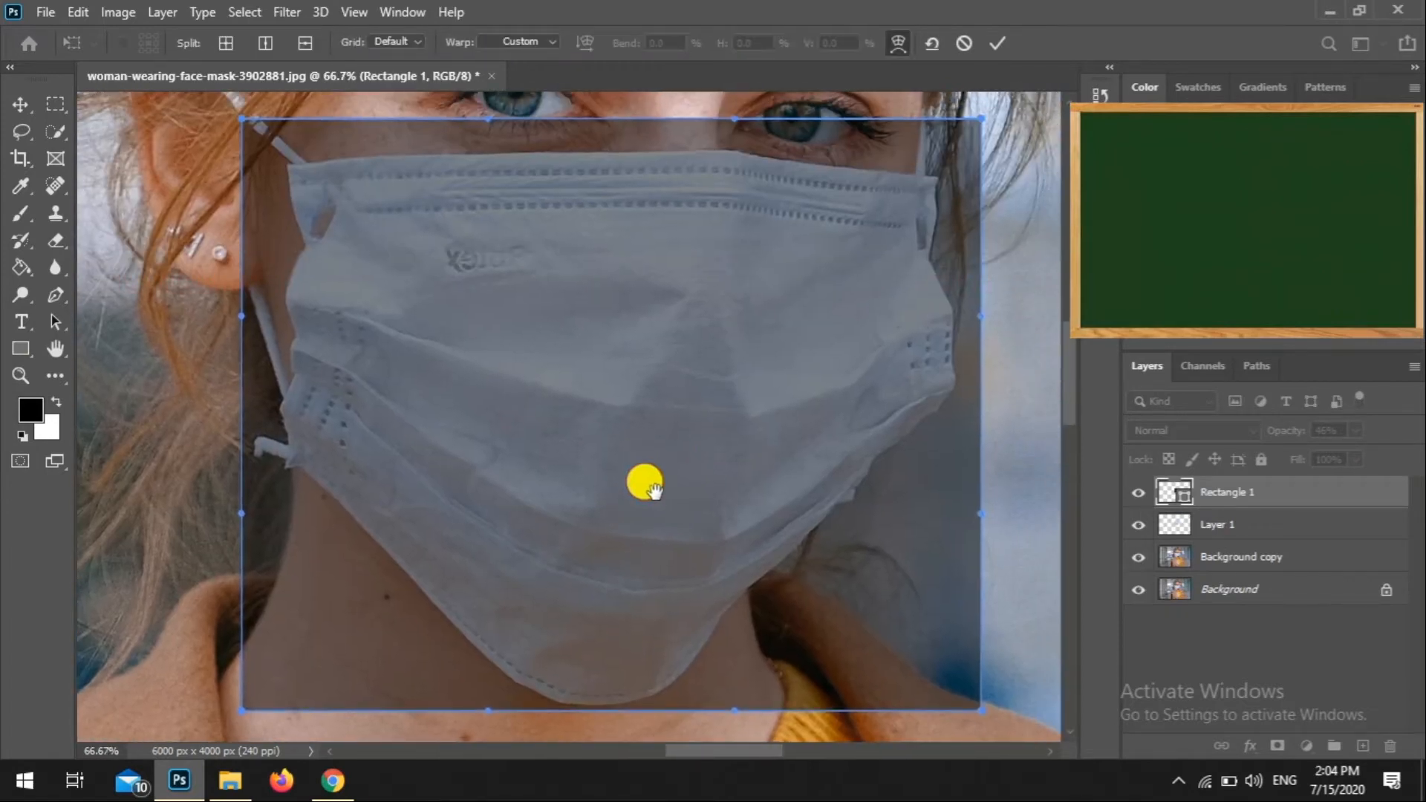
mouse_move(481, 711)
left_mouse_down()
mouse_move(477, 684)
mouse_move(481, 699)
left_mouse_up()
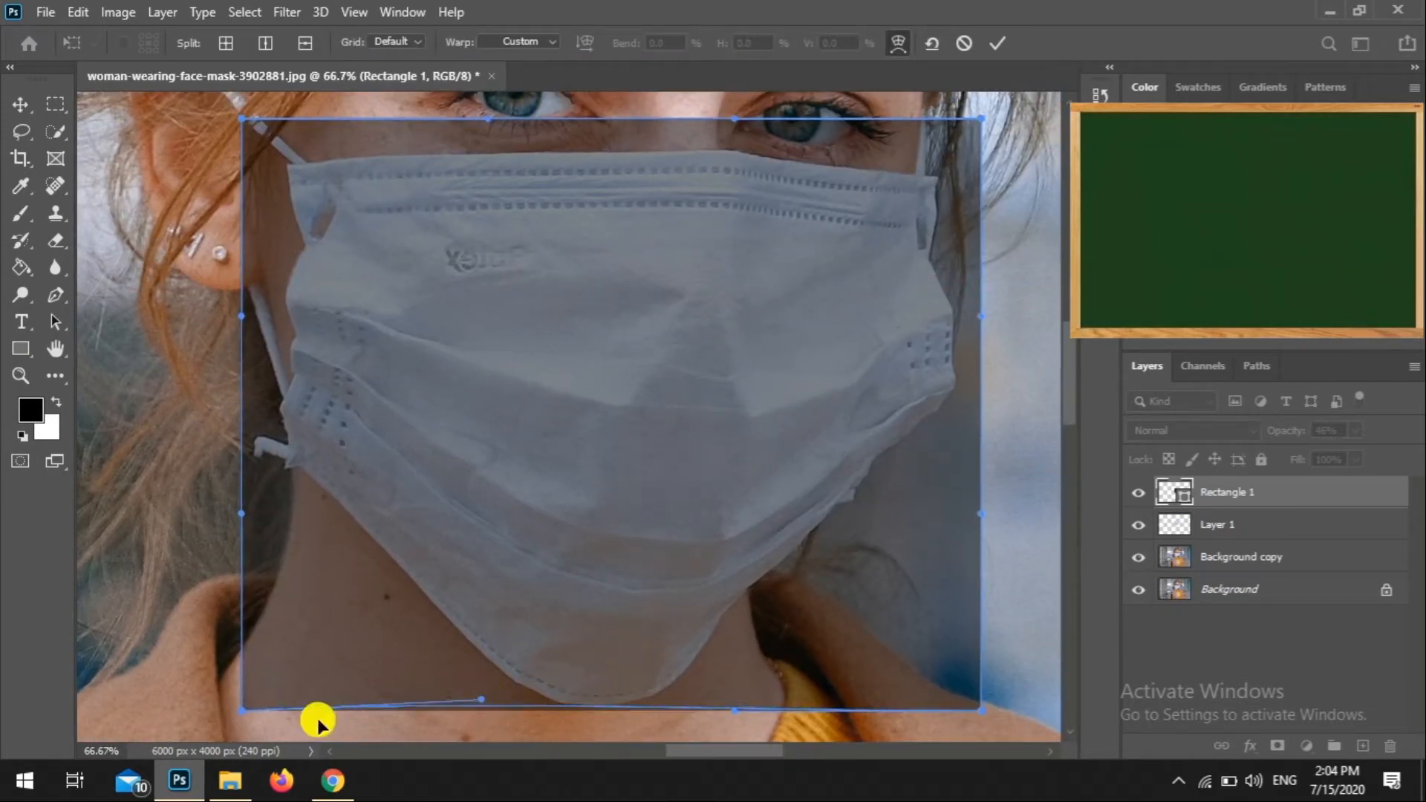
left_click_drag(245, 714, 360, 620)
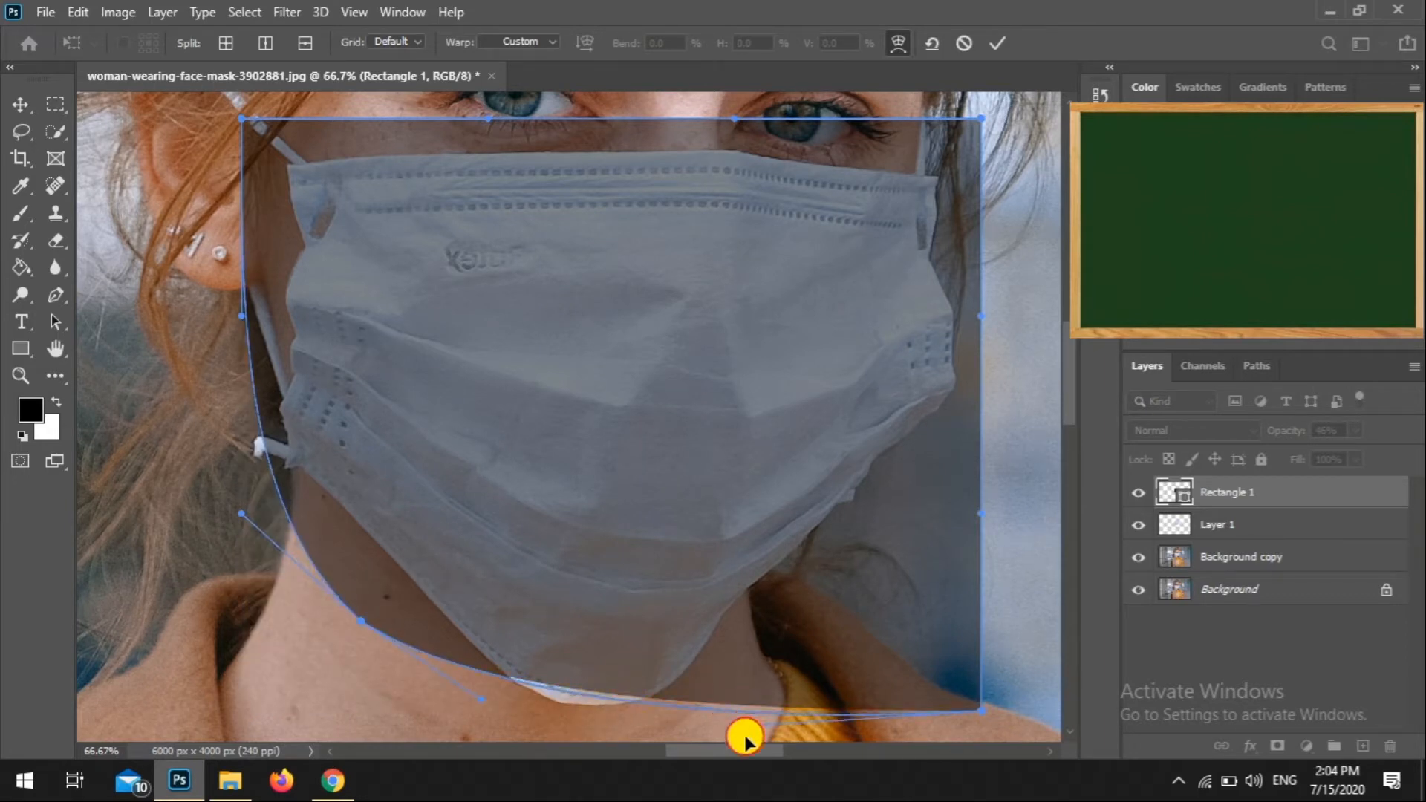
left_click_drag(981, 711, 680, 701)
left_click_drag(360, 620, 346, 687)
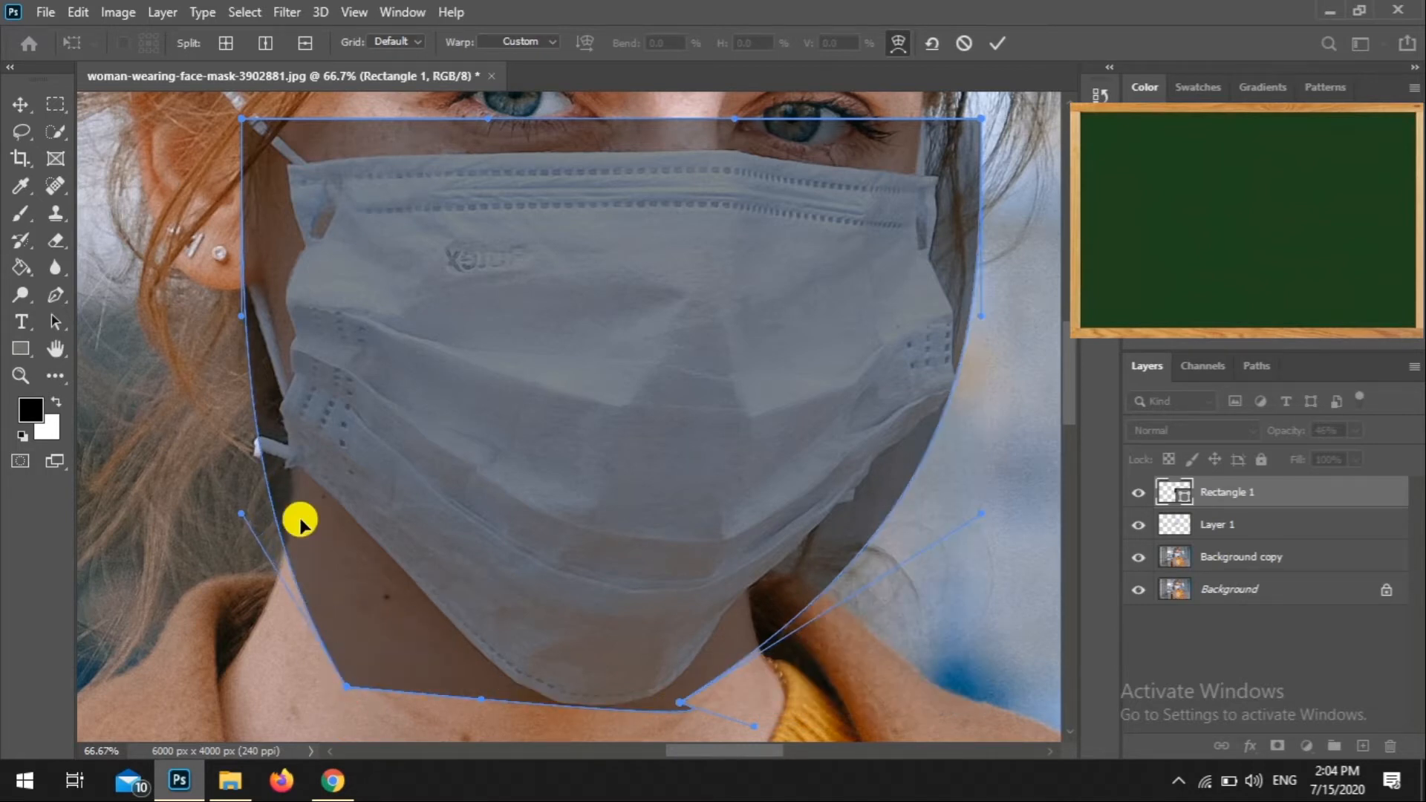
Pull the rectangle's upper corners and top edge down to the mask's top edge
left_click_drag(242, 117, 264, 153)
left_click_drag(734, 117, 718, 146)
left_click_drag(952, 131, 949, 169)
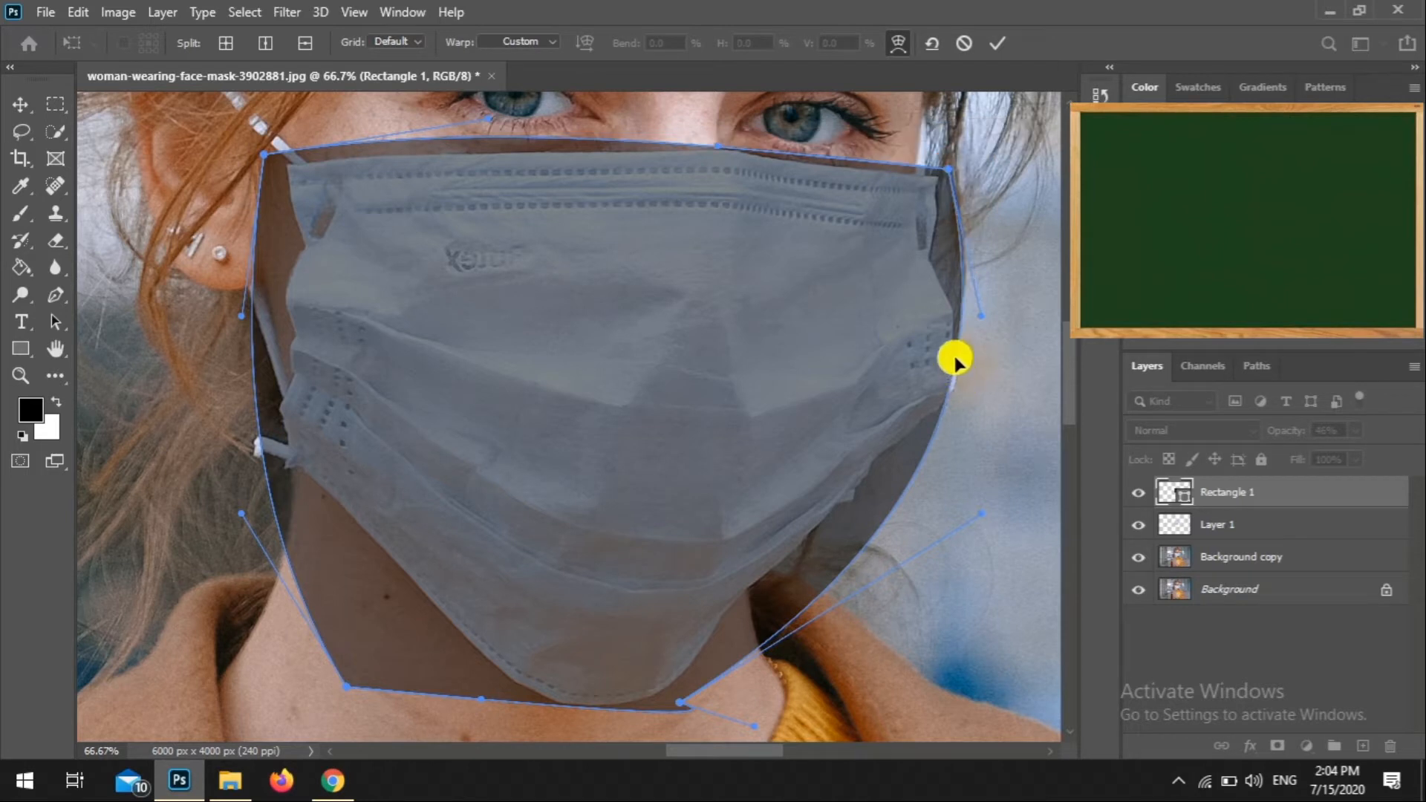
Readjust the warp's lower corners and upper-left corner to follow the mask's chin and left edge closely
left_click_drag(346, 685, 386, 614)
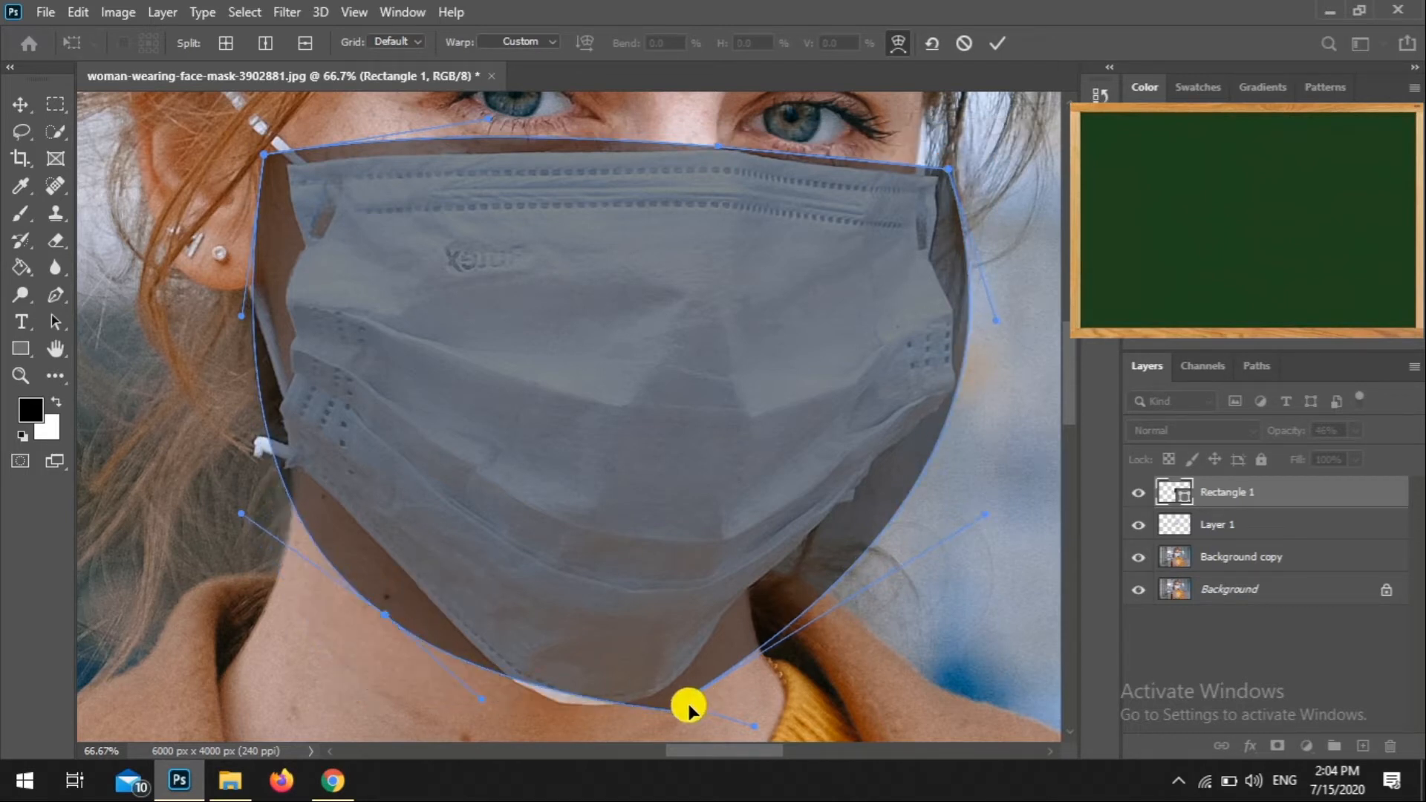
left_click_drag(682, 703, 615, 725)
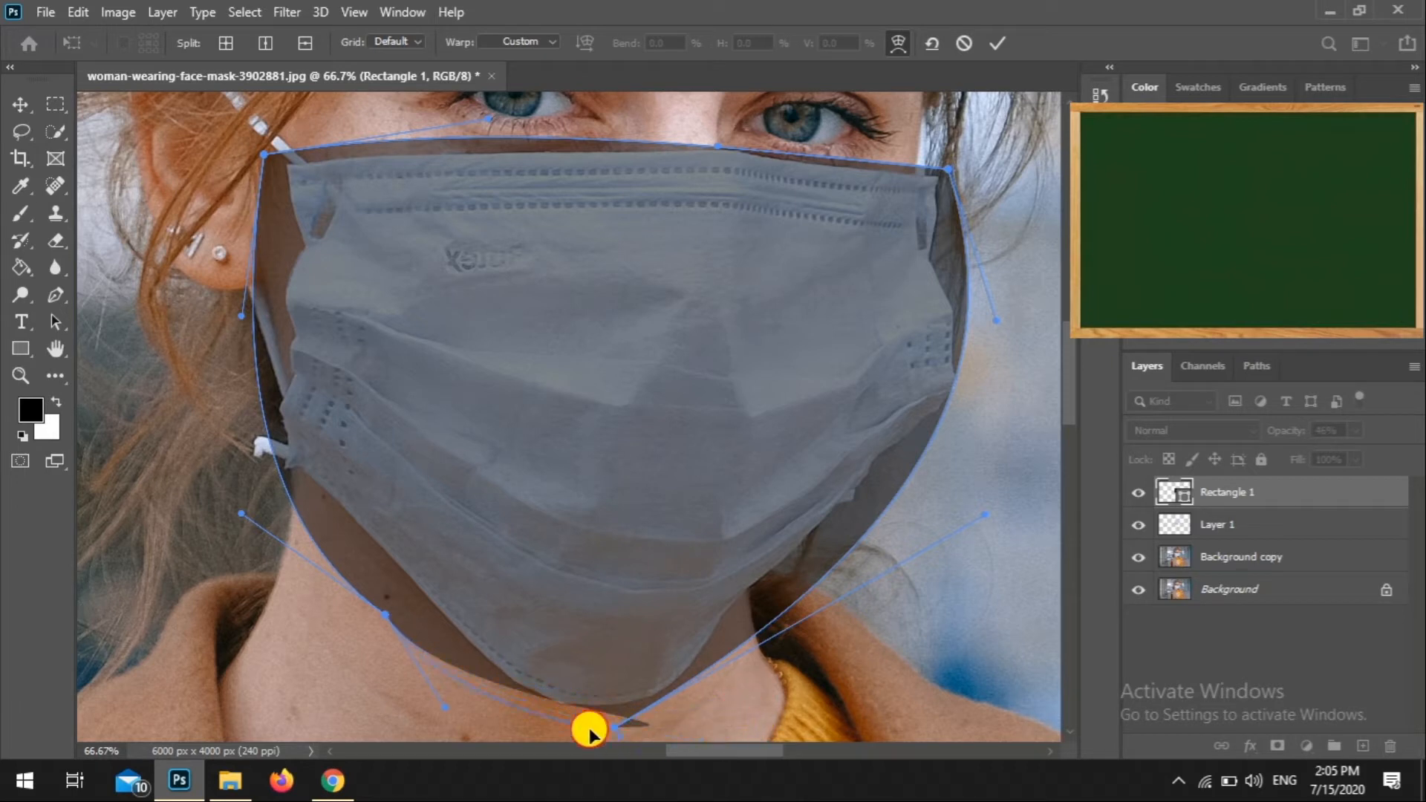
left_click_drag(615, 721, 609, 718)
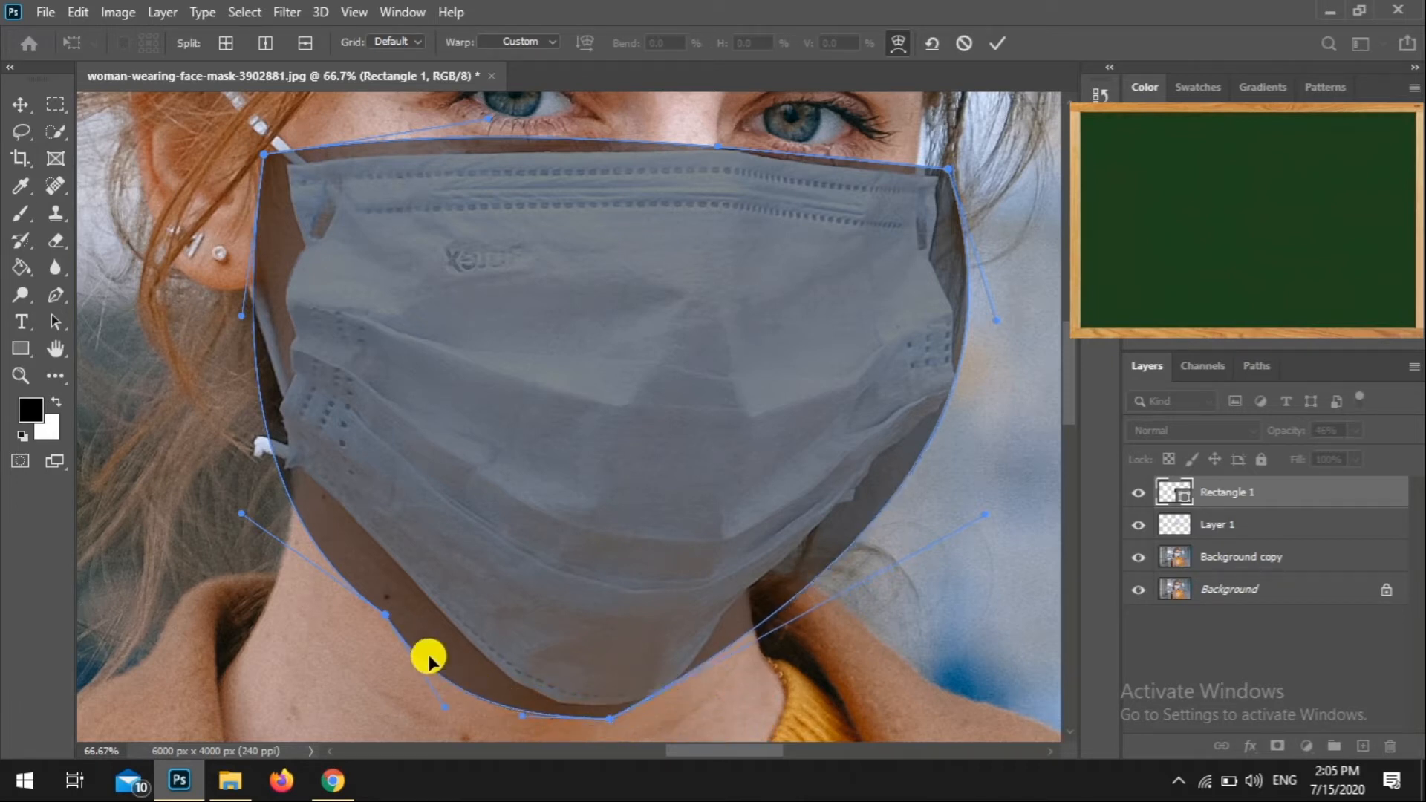
left_click_drag(384, 609, 330, 508)
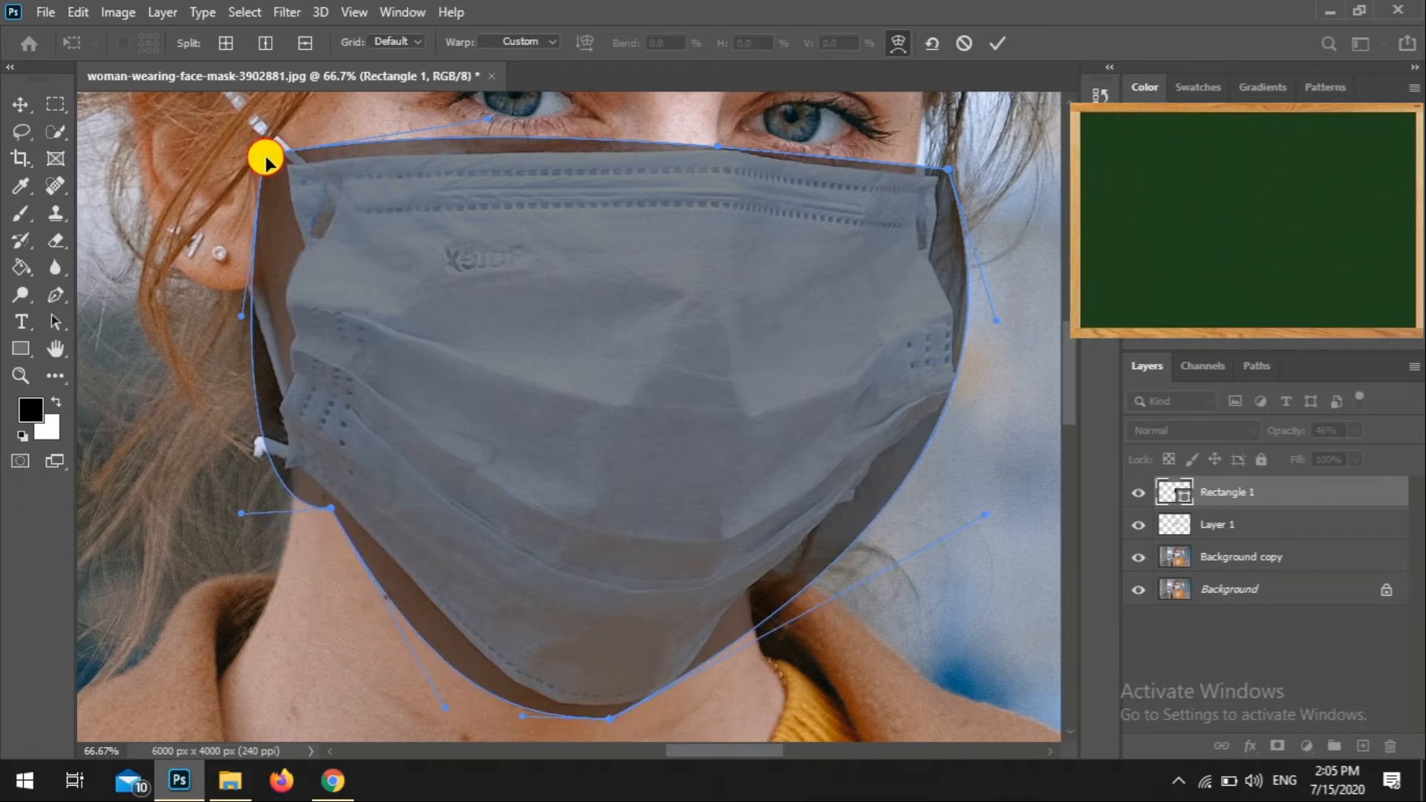
left_click_drag(265, 159, 268, 161)
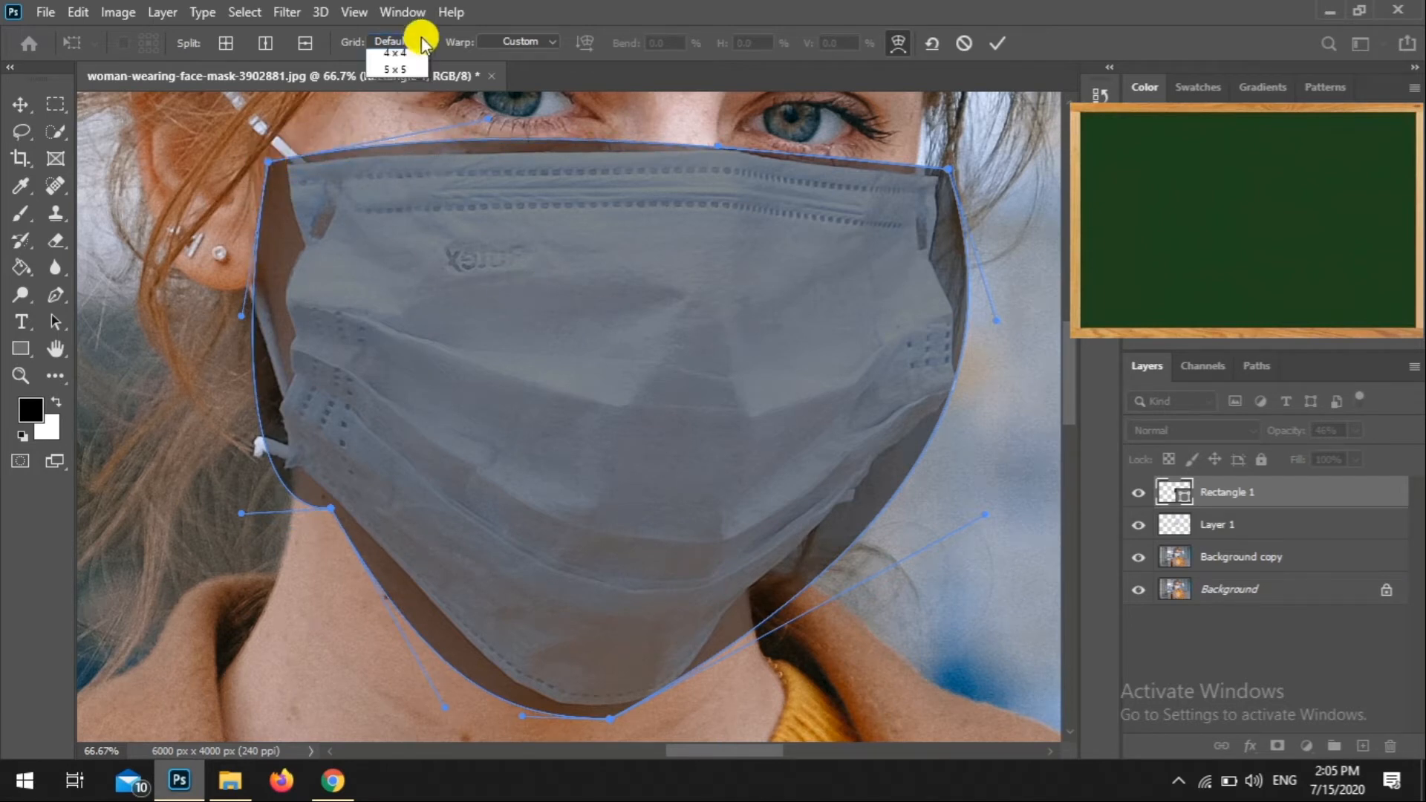
Set the warp grid to 5 x 5 and move the upper-left edge points onto the mask's outline
left_click(397, 139)
left_click(625, 303)
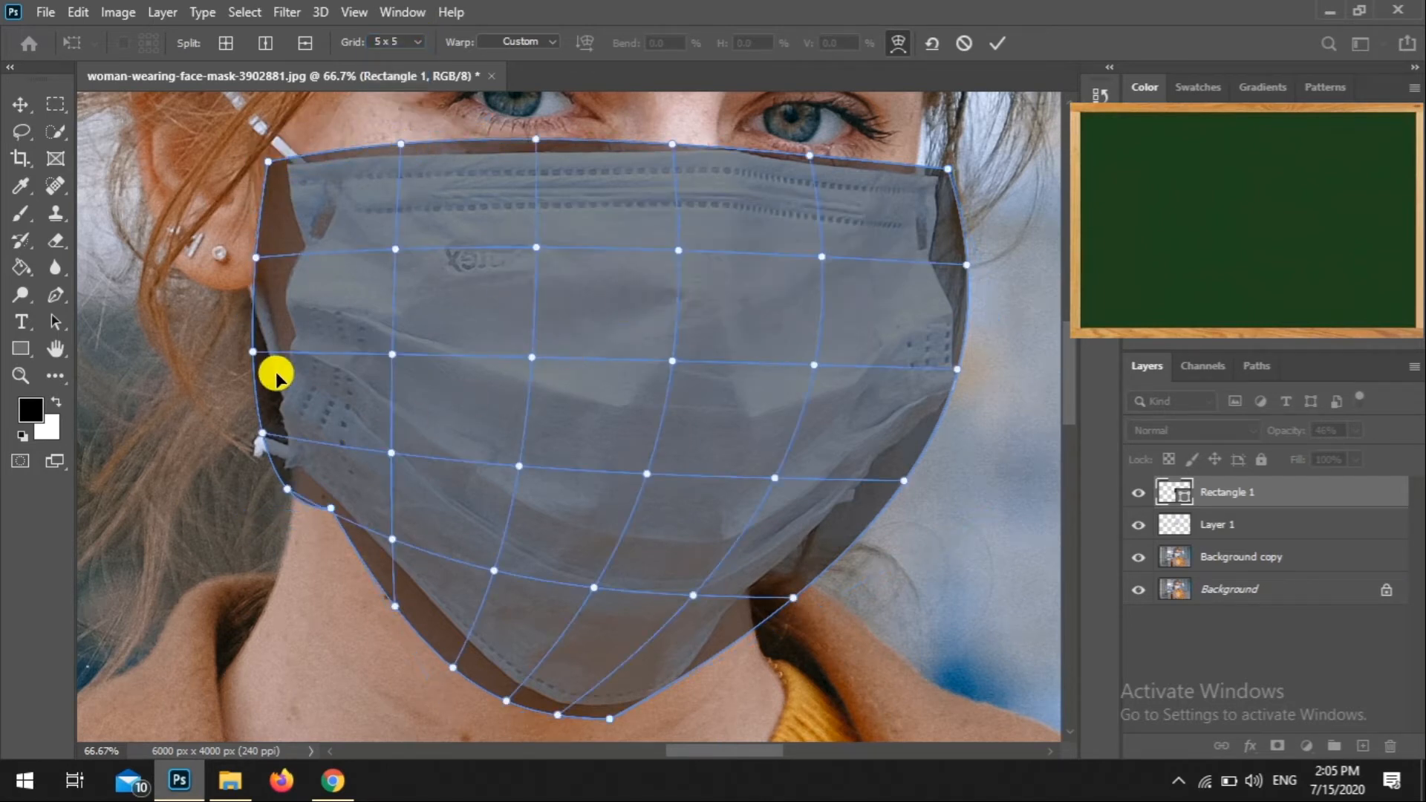
left_click_drag(250, 351, 277, 356)
left_click_drag(256, 257, 291, 246)
left_click_drag(269, 161, 279, 165)
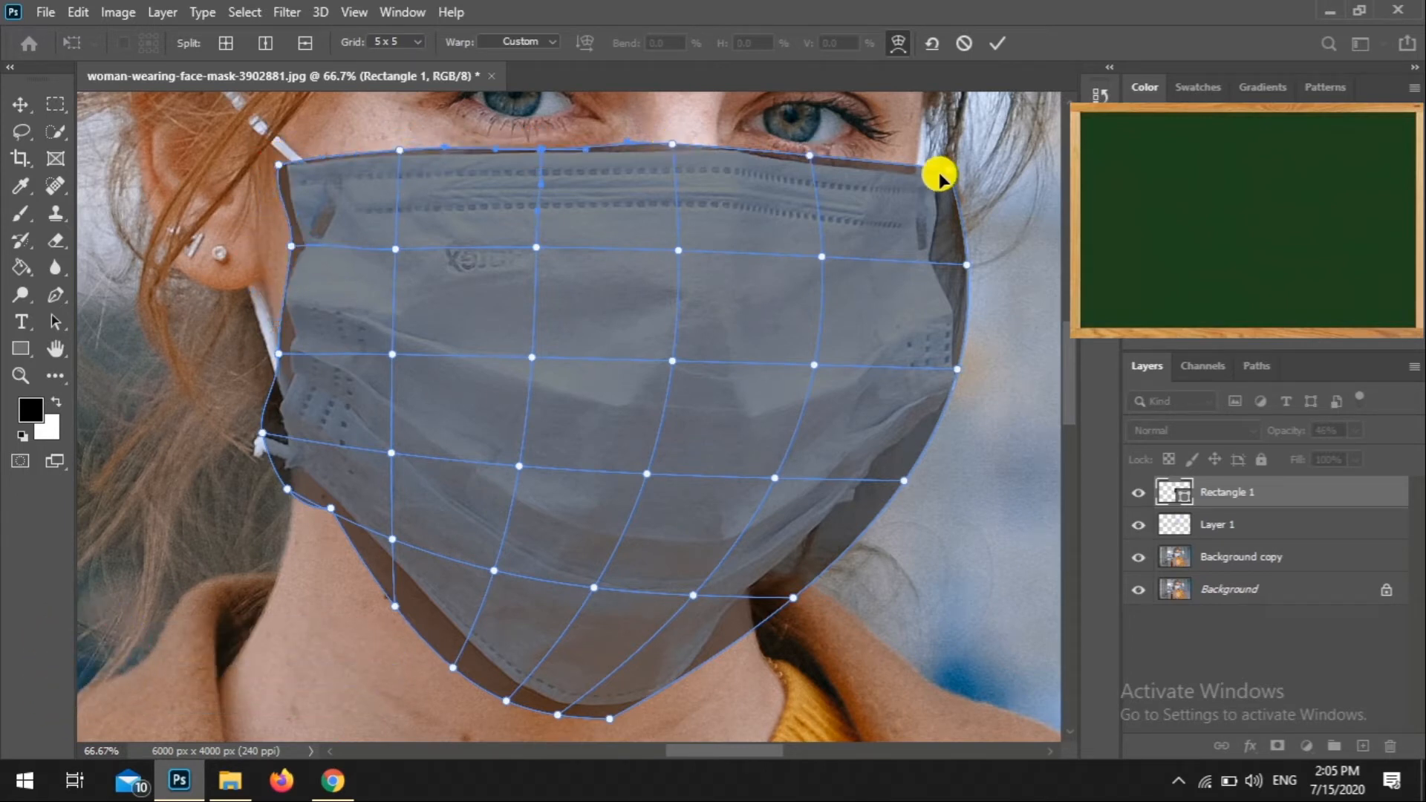
Move the right-edge grid points of the warp inward to match the mask's right side
left_click_drag(966, 265, 943, 256)
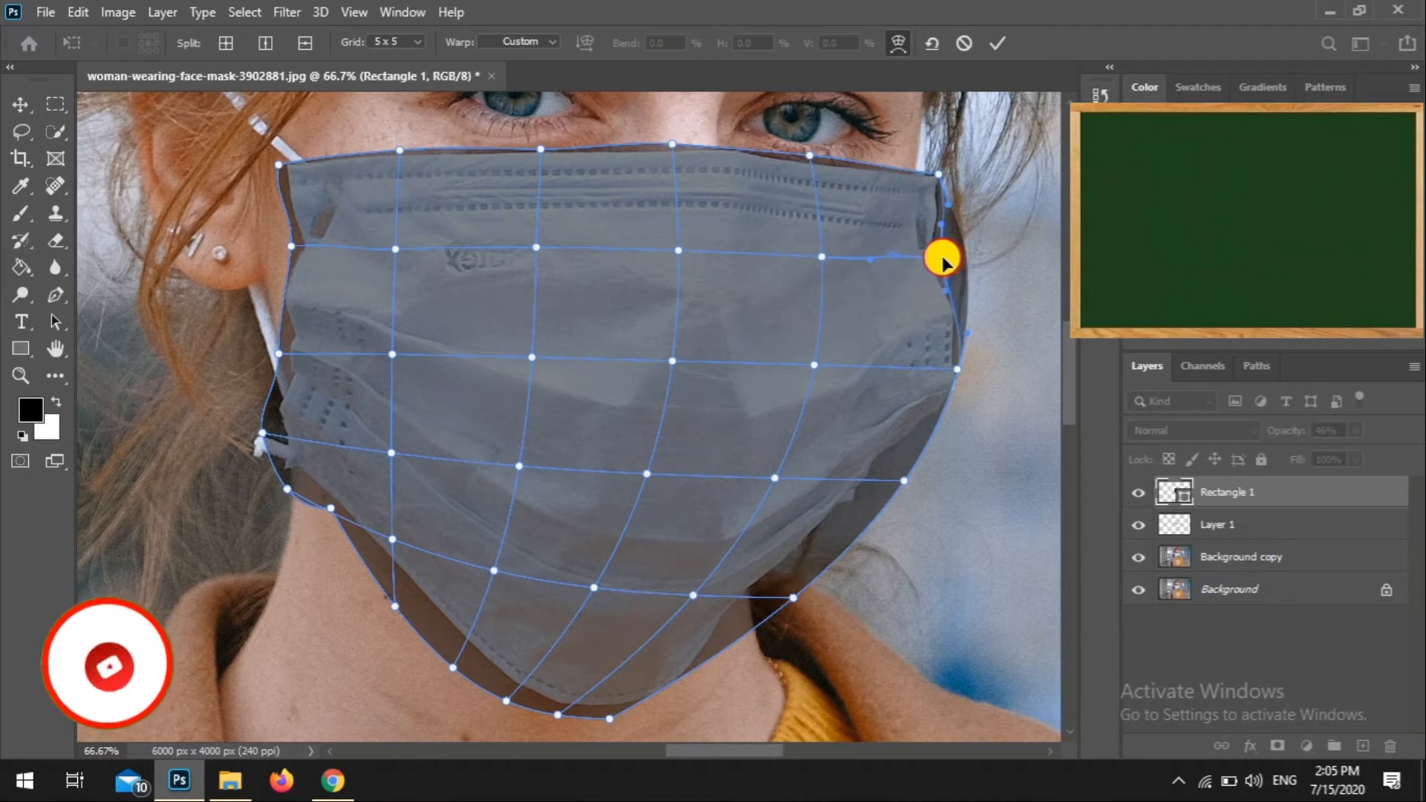
left_click(903, 477)
mouse_move(793, 597)
left_mouse_down()
mouse_move(771, 589)
mouse_move(780, 597)
left_mouse_up()
Fit the warp's bottom and lower-left edge points to the mask's outline from the chin up to the ear loop
left_click_drag(453, 667, 463, 657)
left_click_drag(506, 701, 515, 689)
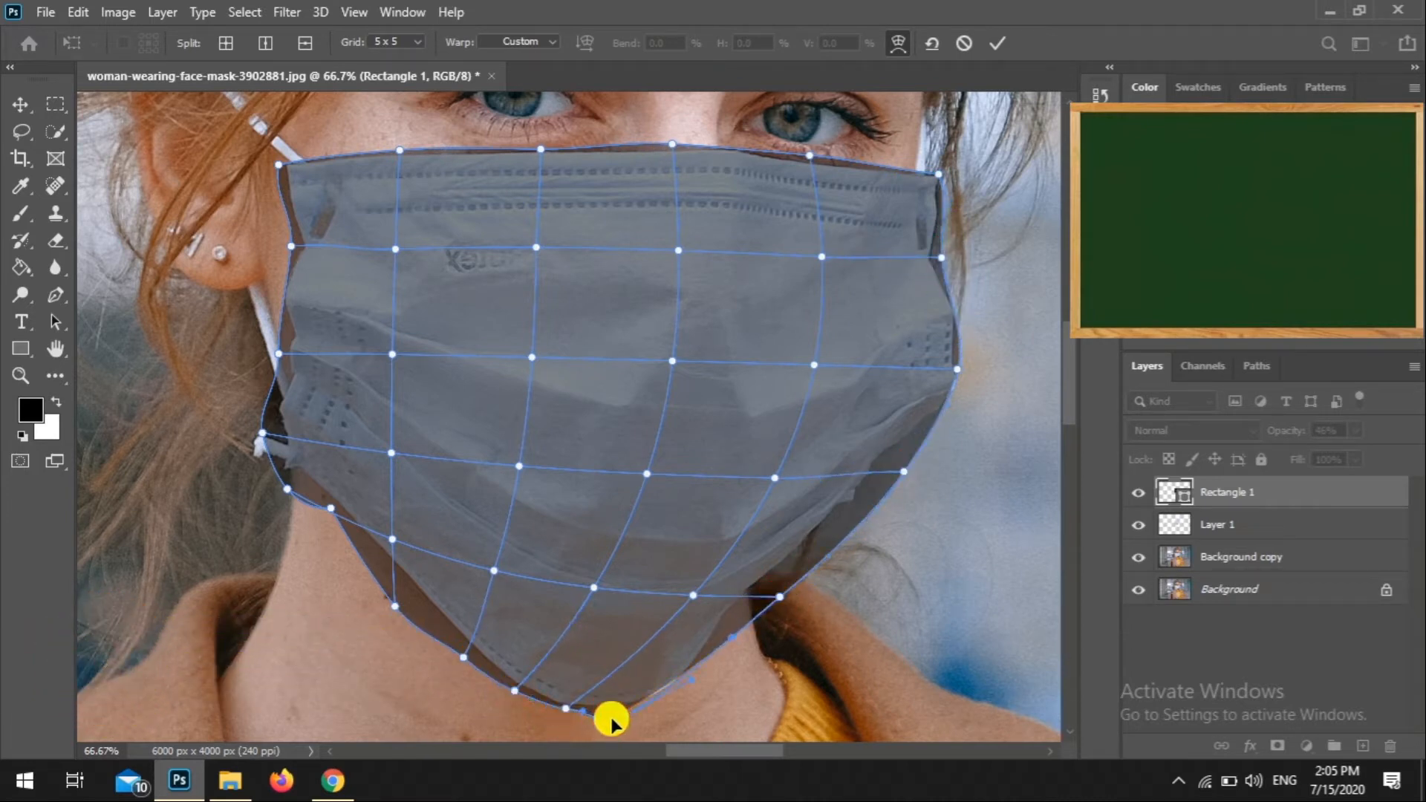
left_click_drag(407, 596, 415, 593)
left_click_drag(462, 660, 473, 660)
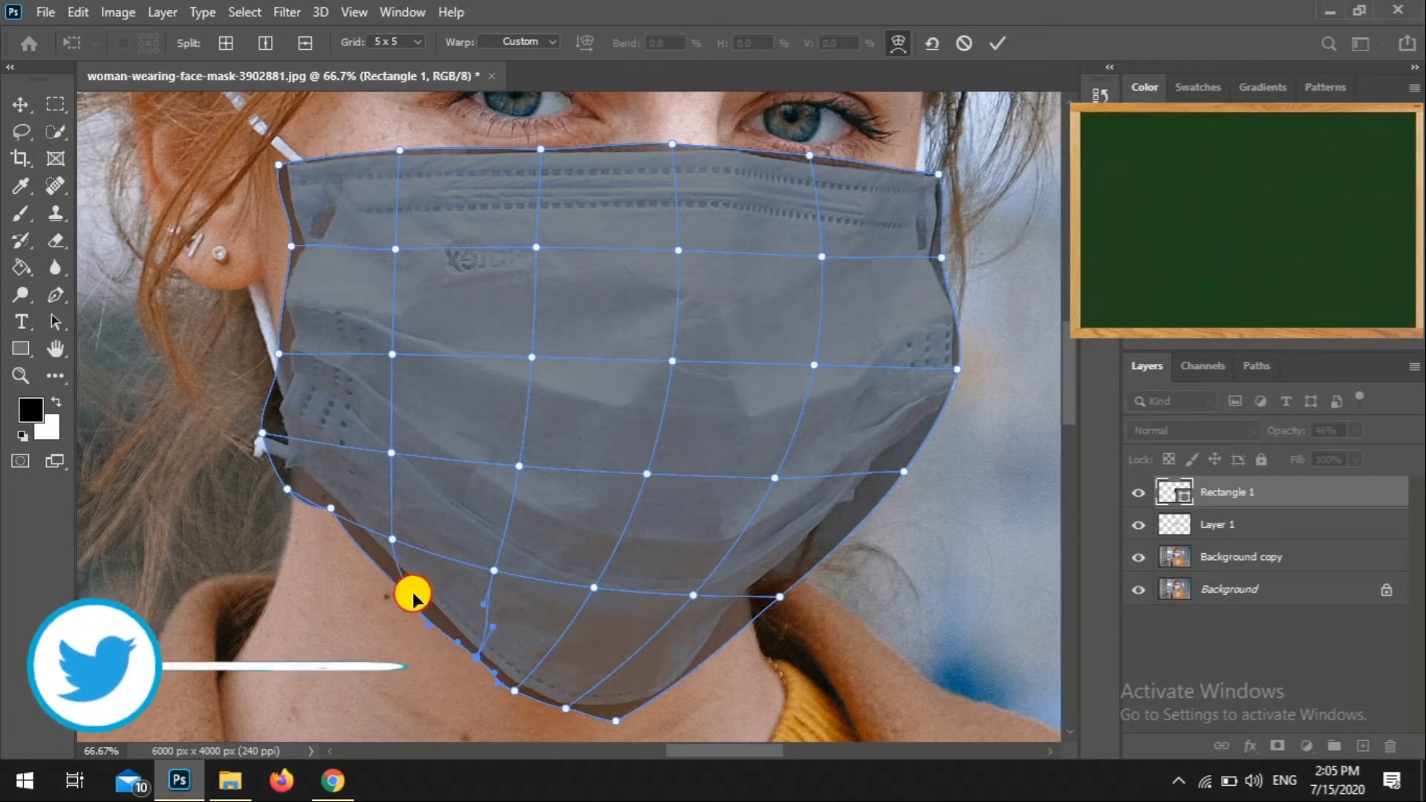
left_click_drag(288, 488, 291, 487)
left_click_drag(330, 509, 335, 504)
left_click_drag(262, 433, 272, 424)
left_click(281, 355)
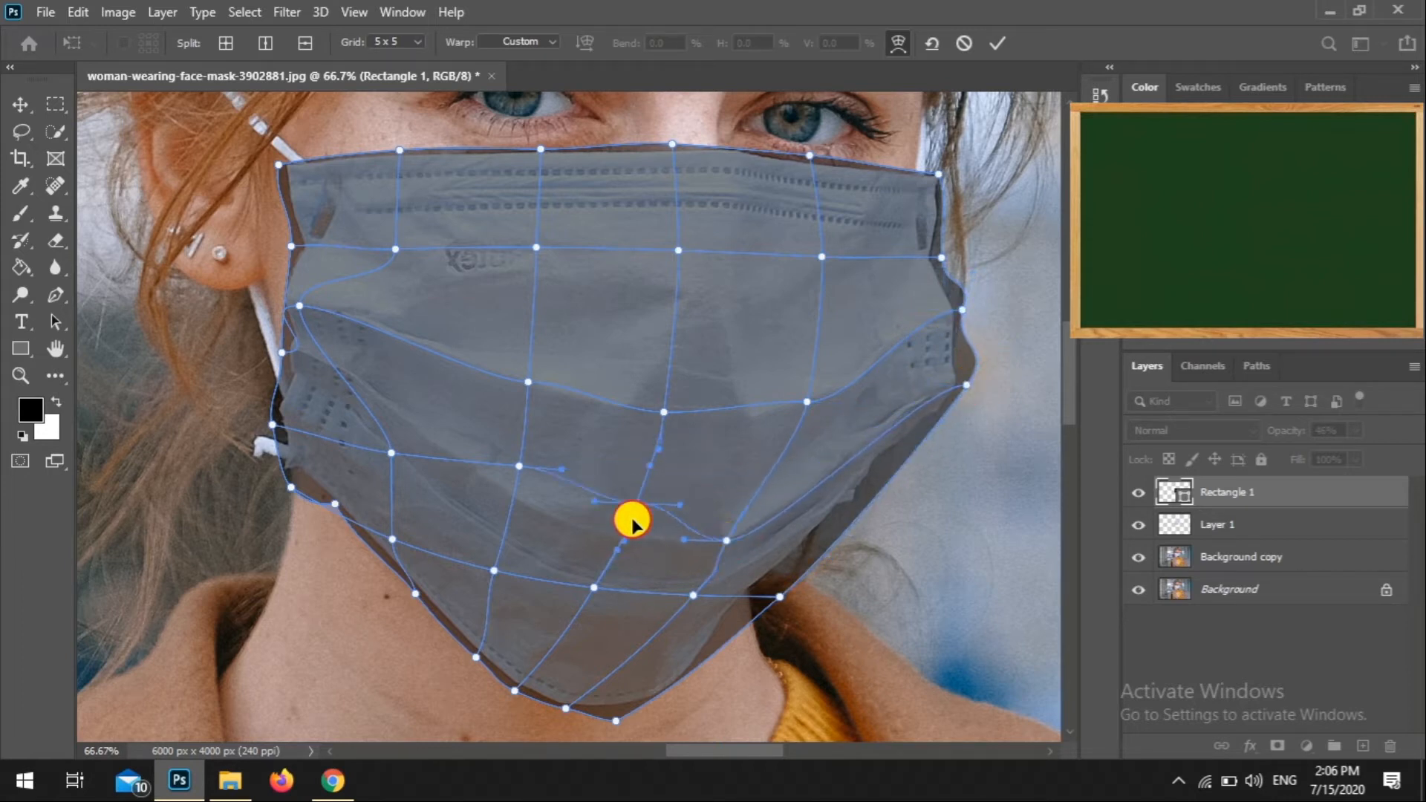
Move the warp's inner grid points onto the mask's left-side and lower folds, and apply the warp to the rectangle
left_click_drag(391, 453, 408, 435)
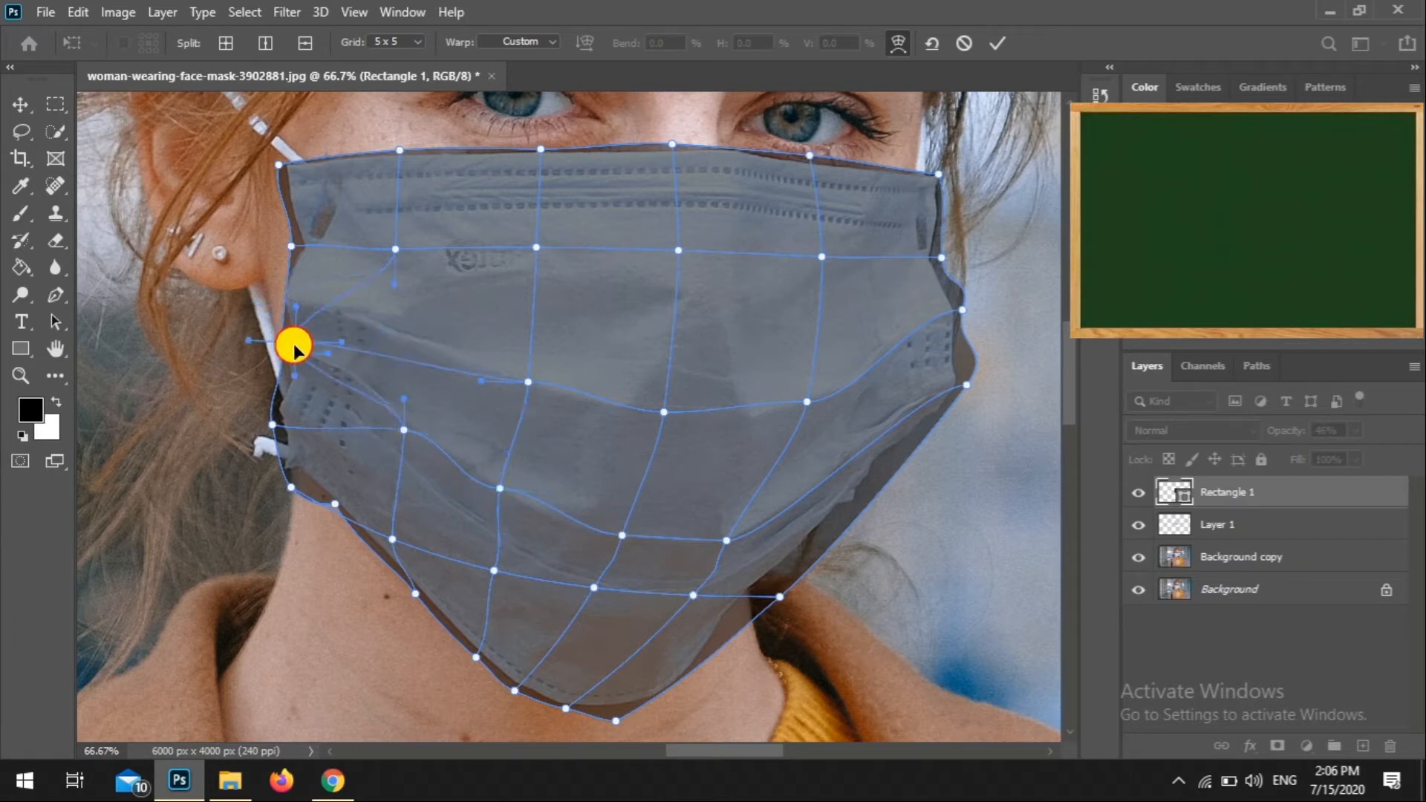
left_click_drag(382, 410, 300, 353)
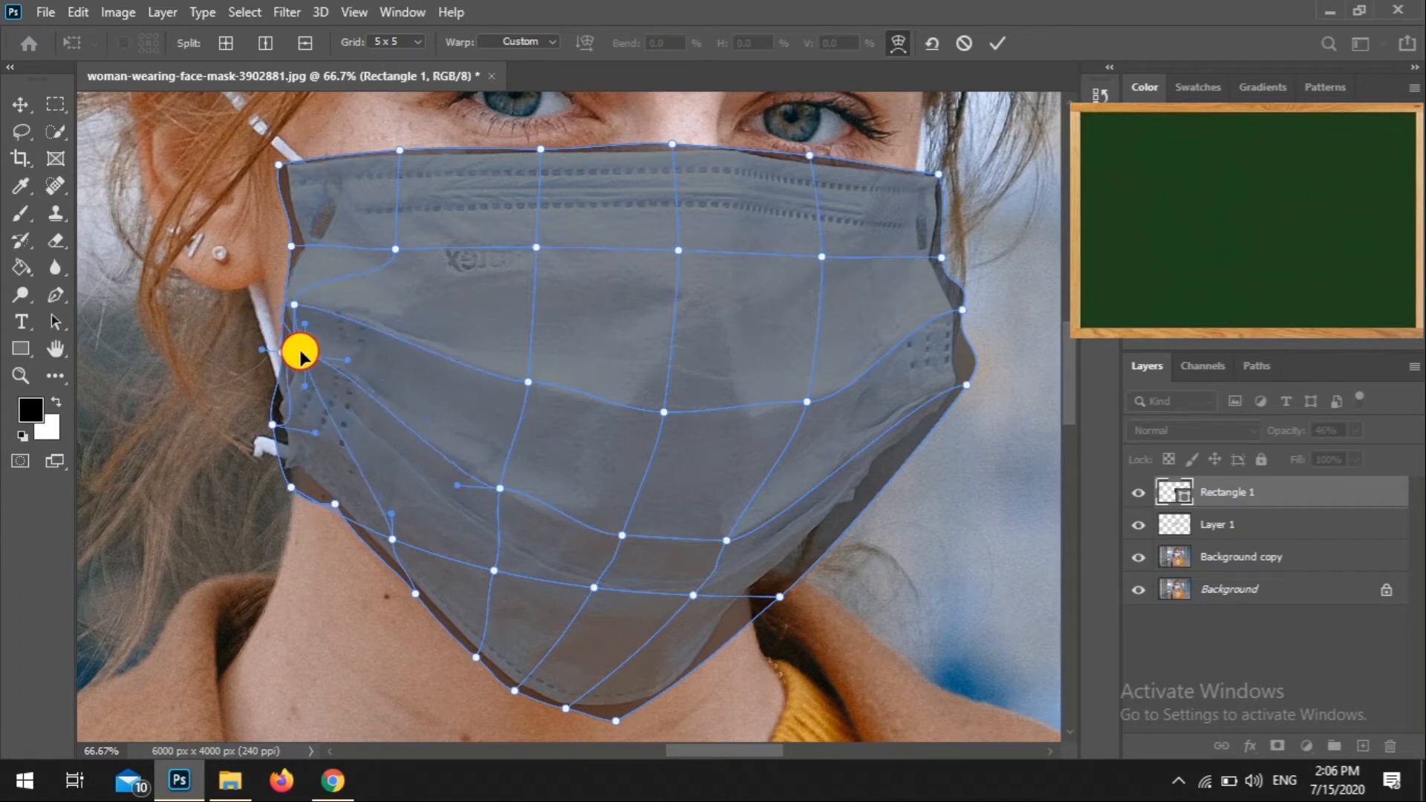
left_click_drag(496, 566, 493, 531)
left_click(594, 586)
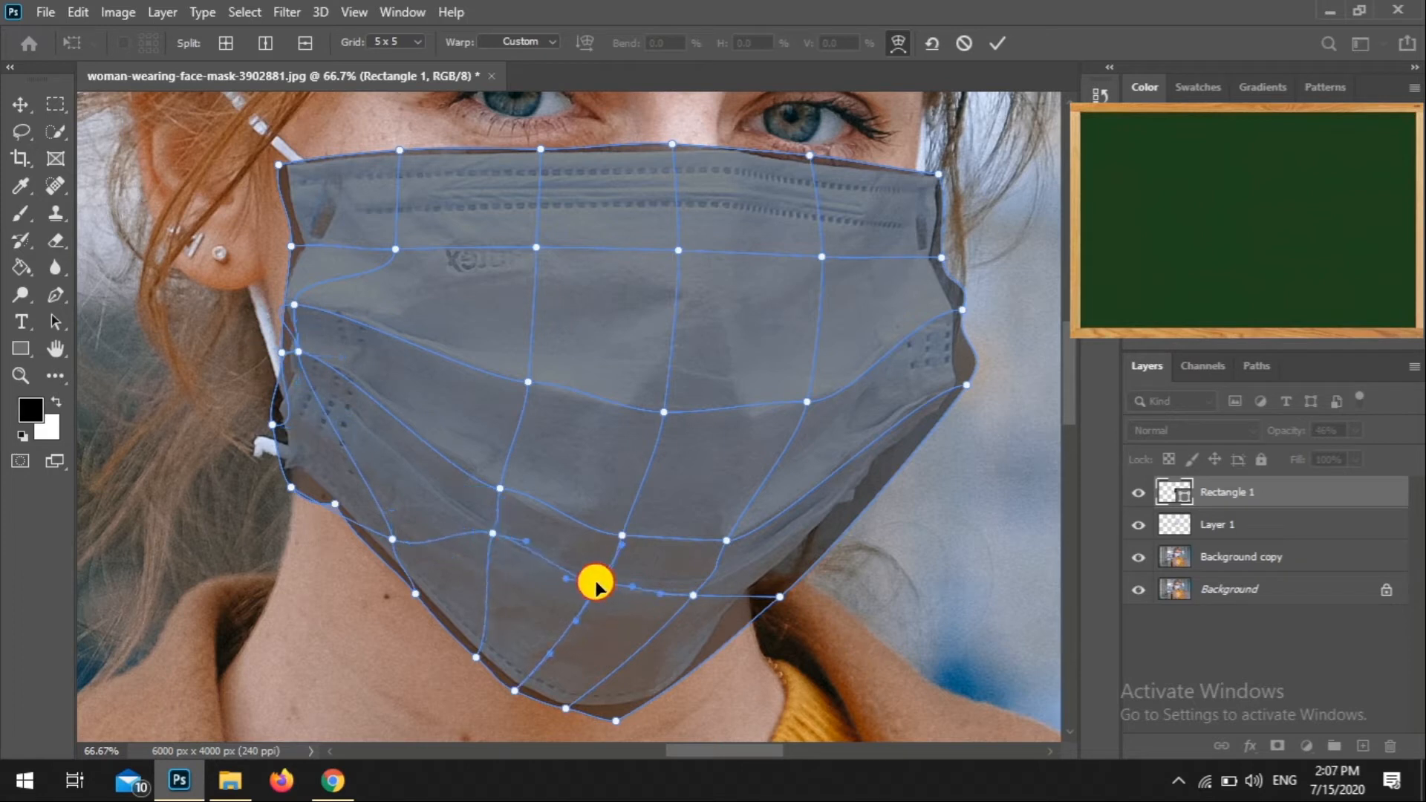
left_click_drag(392, 539, 419, 483)
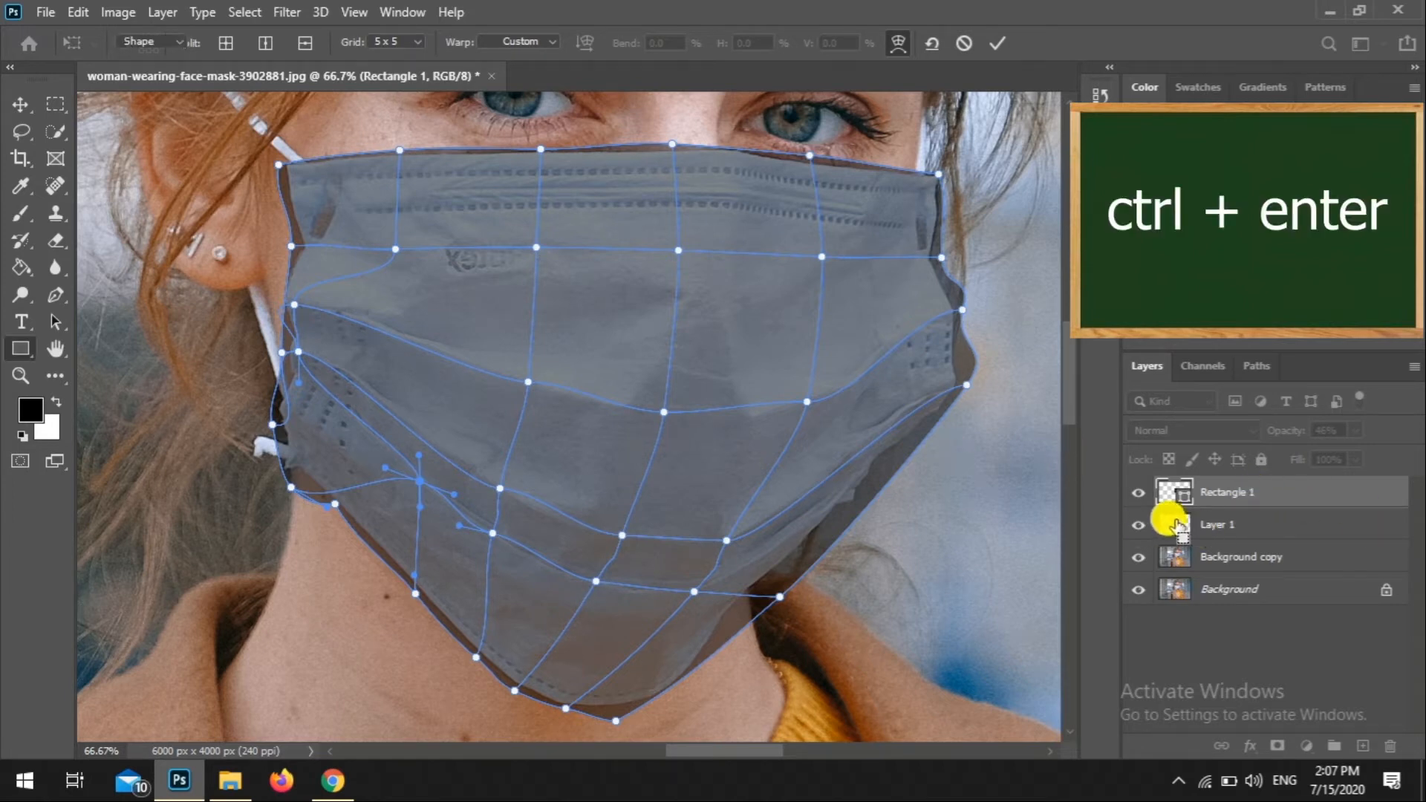
key("ctrl+Return")
left_click(640, 297)
Load Layer 1's mask outline as a selection, and convert Rectangle 1 to a smart object with a layer mask from it
left_click(1173, 491, "ctrl")
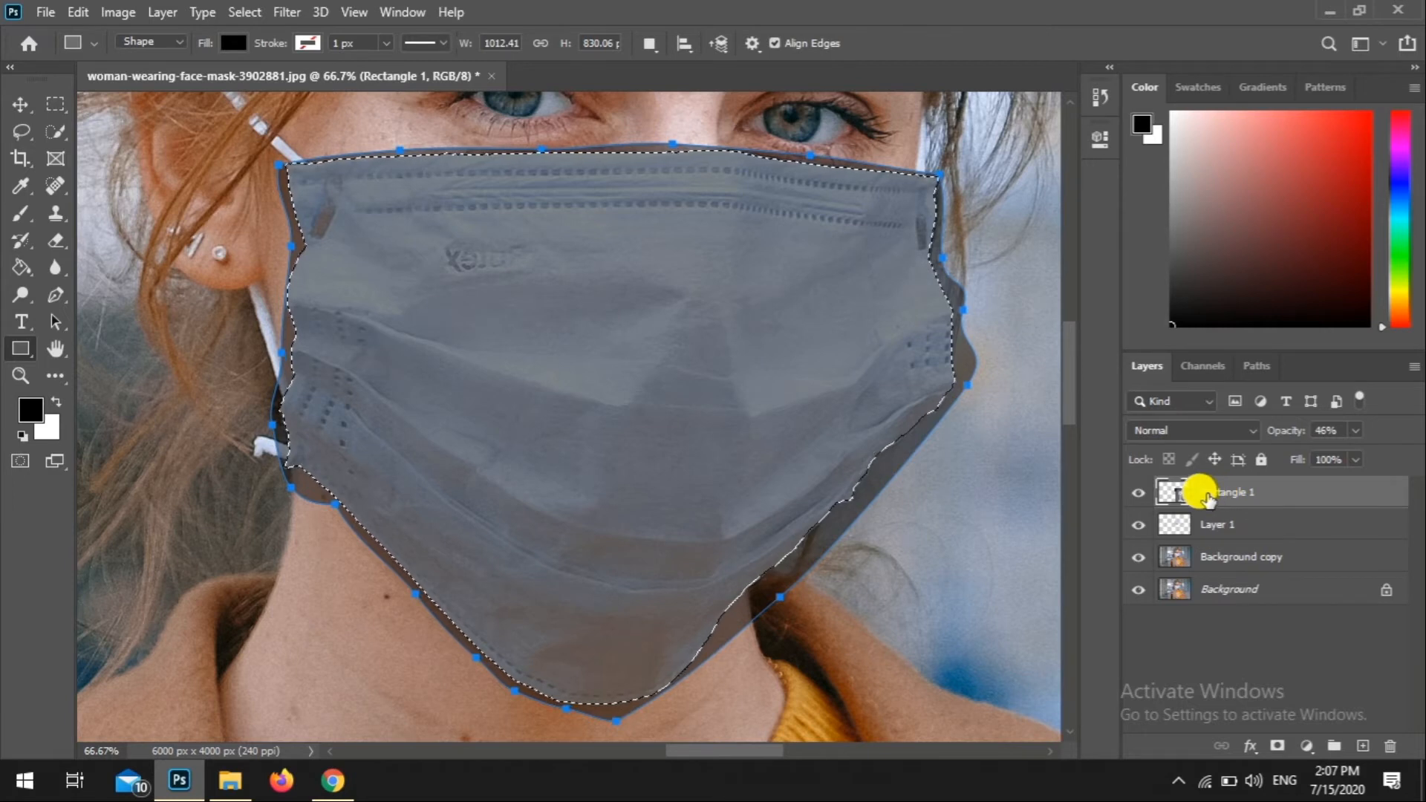
right_click(1209, 494)
left_click(980, 289)
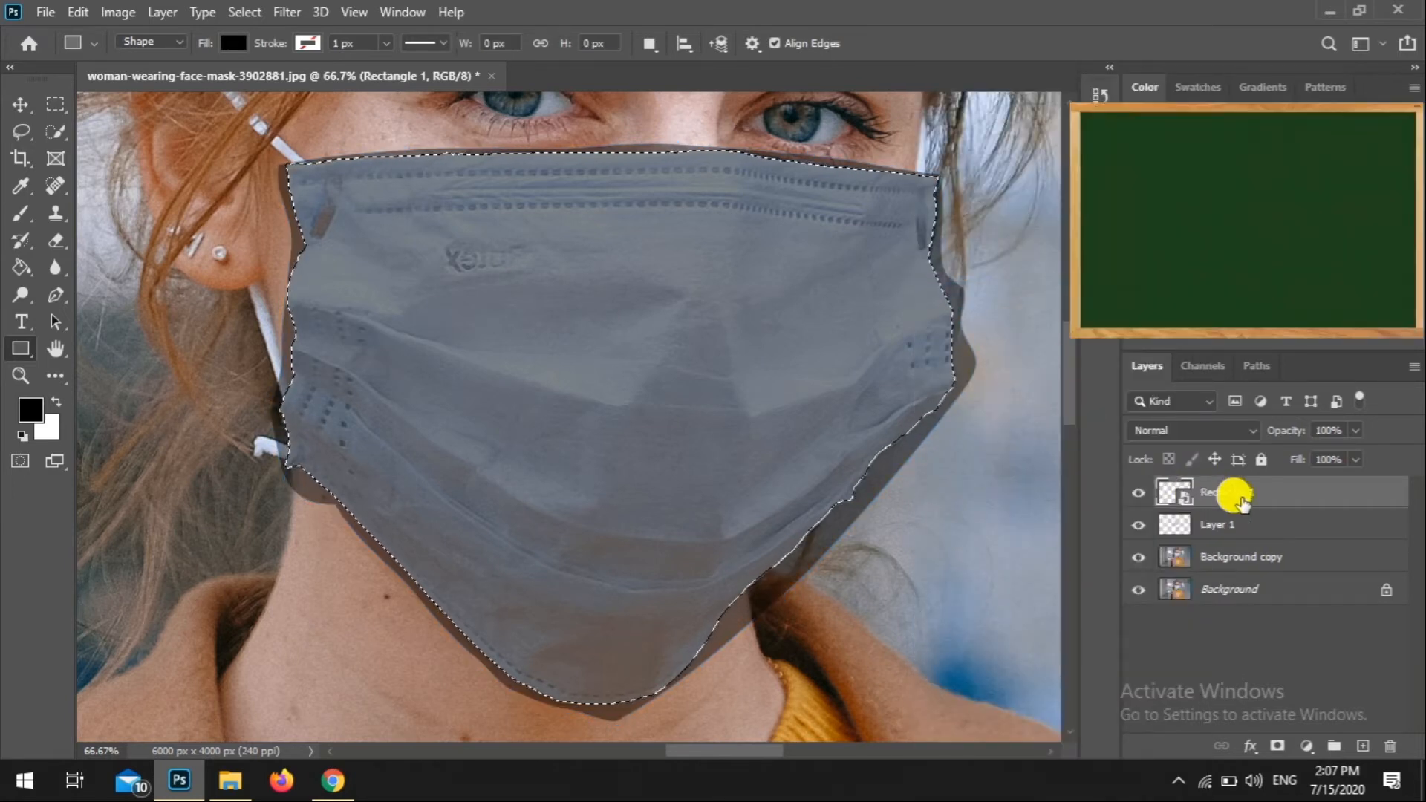
left_click(1274, 746)
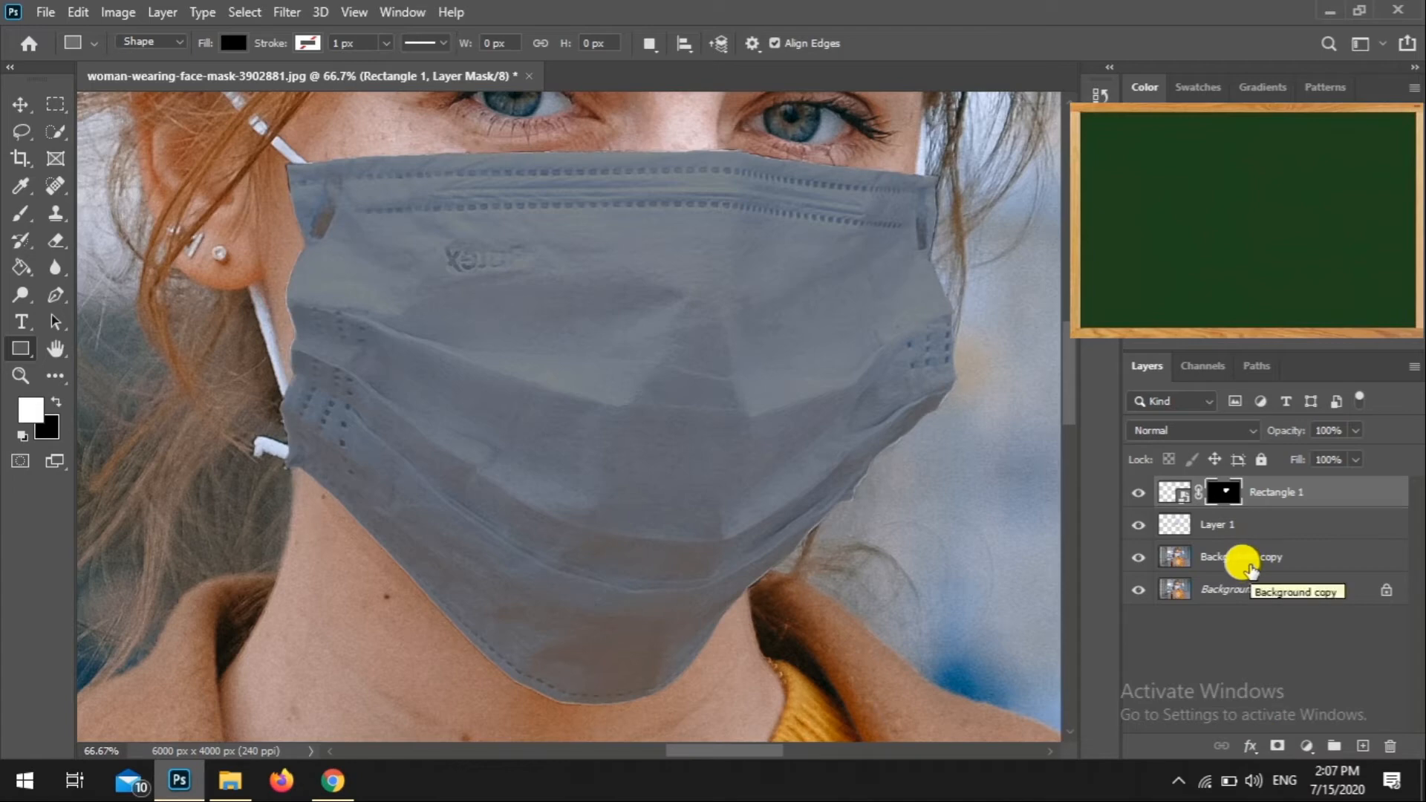
Soften the edge of Rectangle 1's layer mask all around the face mask using the Blur tool at 50% strength
scroll(210, 194, "up", 3)
left_click(55, 267)
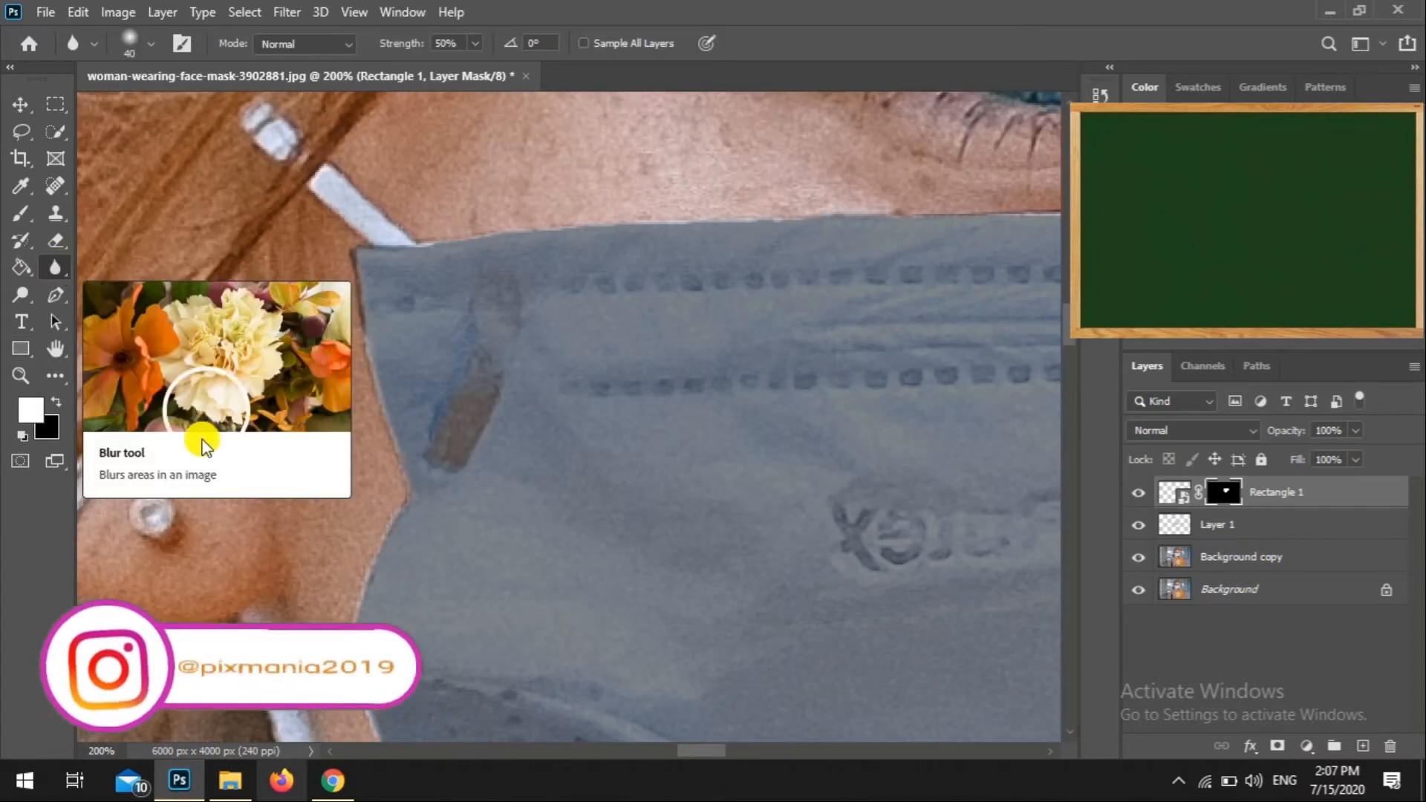
left_click_drag(375, 554, 347, 265)
left_click_drag(394, 445, 370, 201)
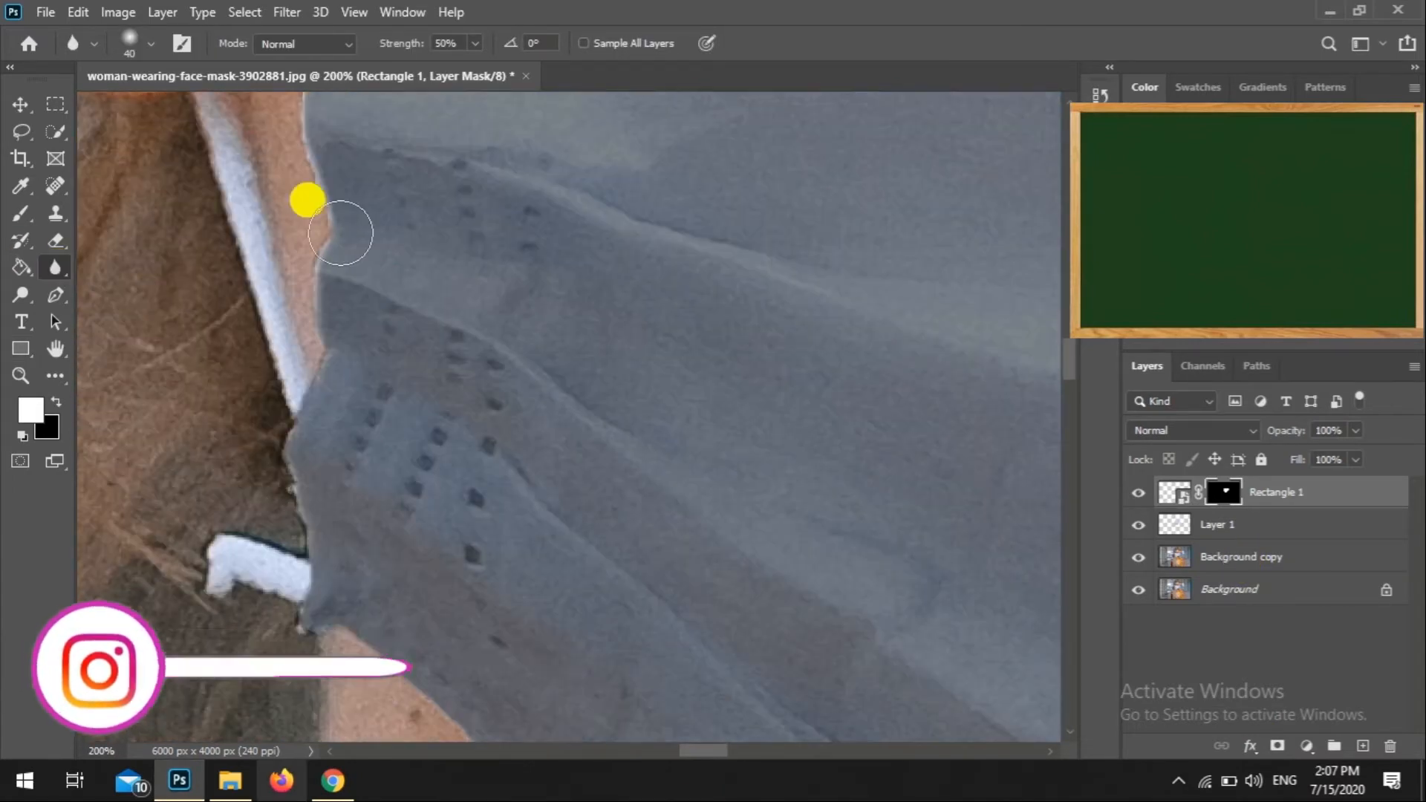
left_click_drag(417, 630, 312, 291)
left_click_drag(590, 633, 276, 274)
left_click_drag(721, 521, 406, 537)
left_click_drag(854, 438, 598, 646)
left_click_drag(975, 297, 631, 608)
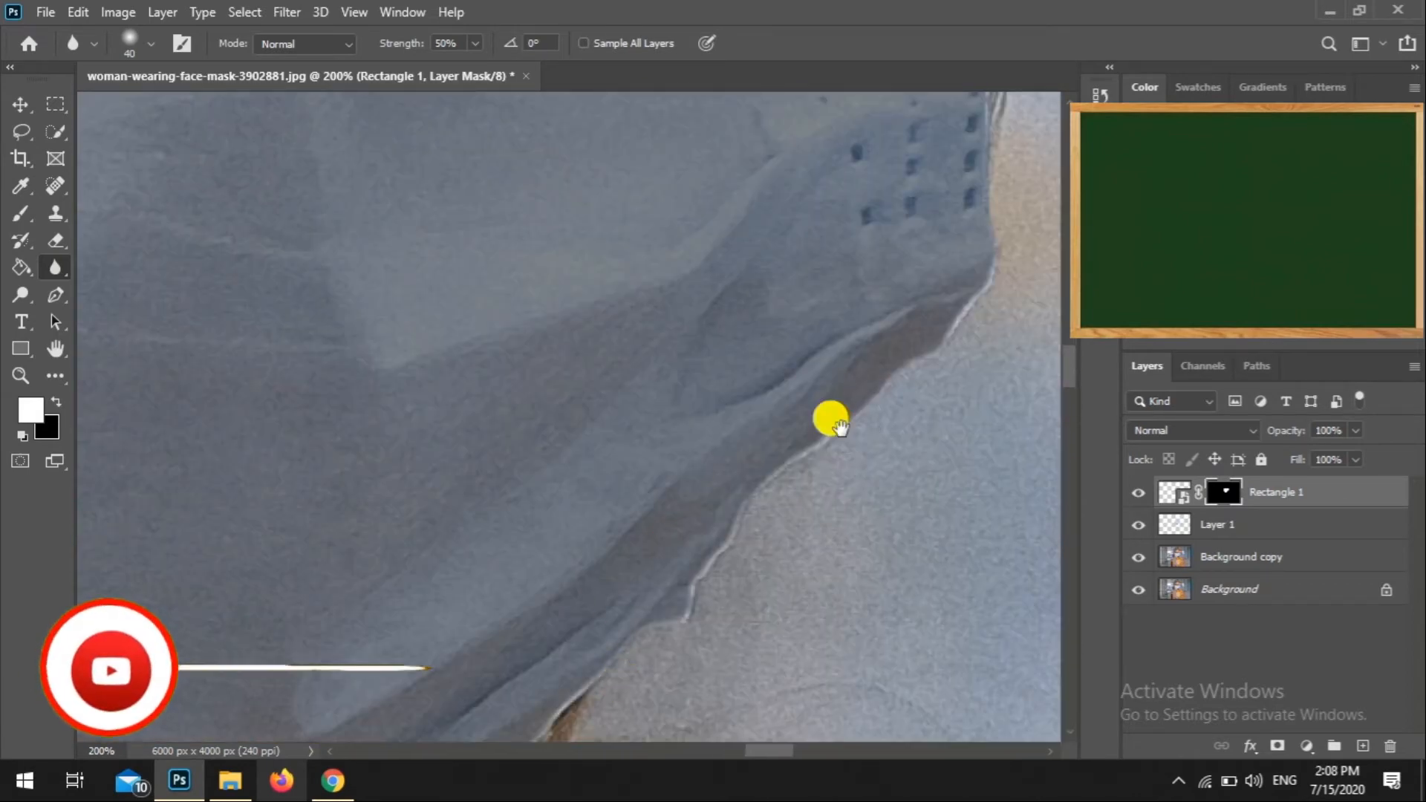
left_click_drag(969, 164, 710, 423)
left_click_drag(623, 185, 661, 369)
left_click_drag(750, 206, 907, 477)
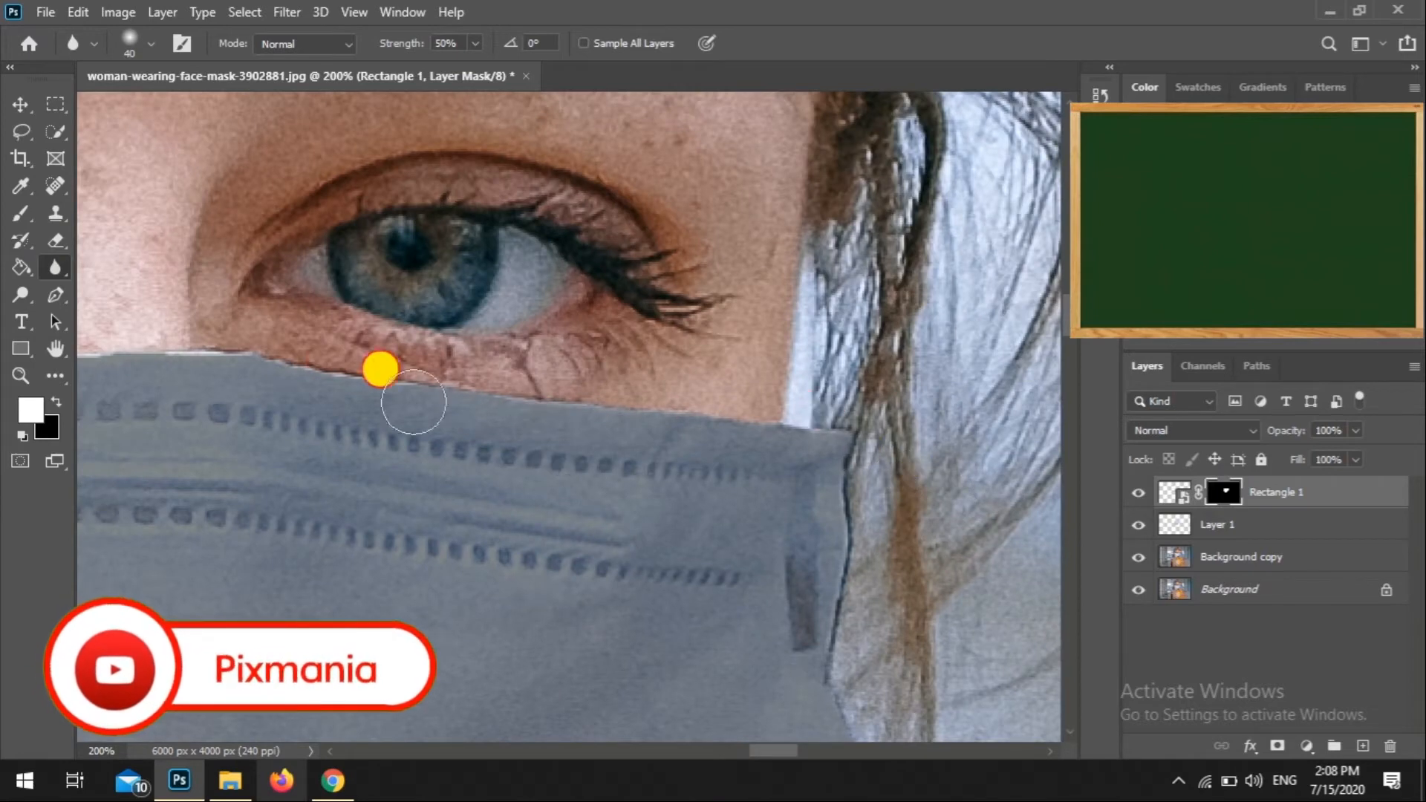
left_click_drag(425, 390, 834, 640)
left_click_drag(416, 644, 883, 566)
left_click_drag(304, 568, 872, 544)
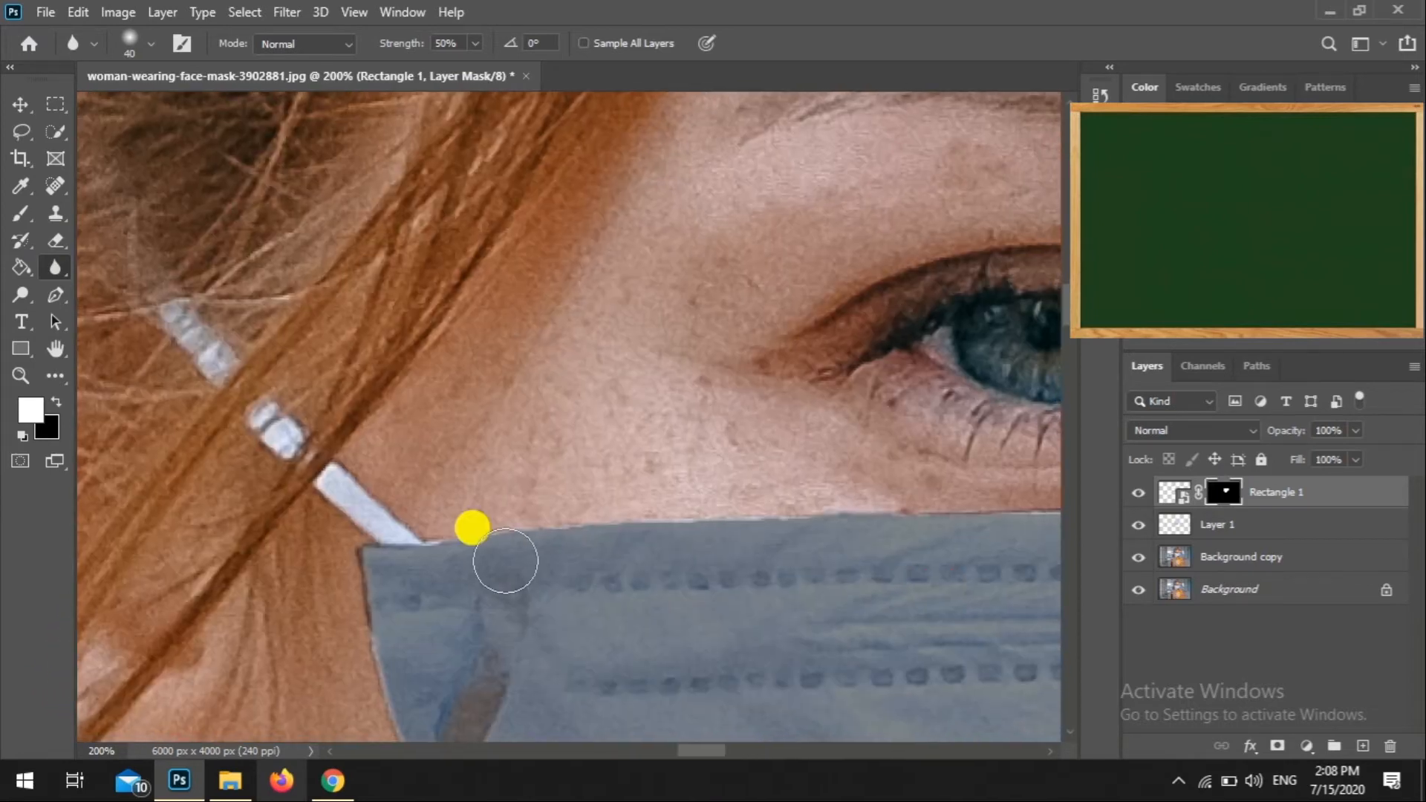
scroll(881, 653, "down", 7)
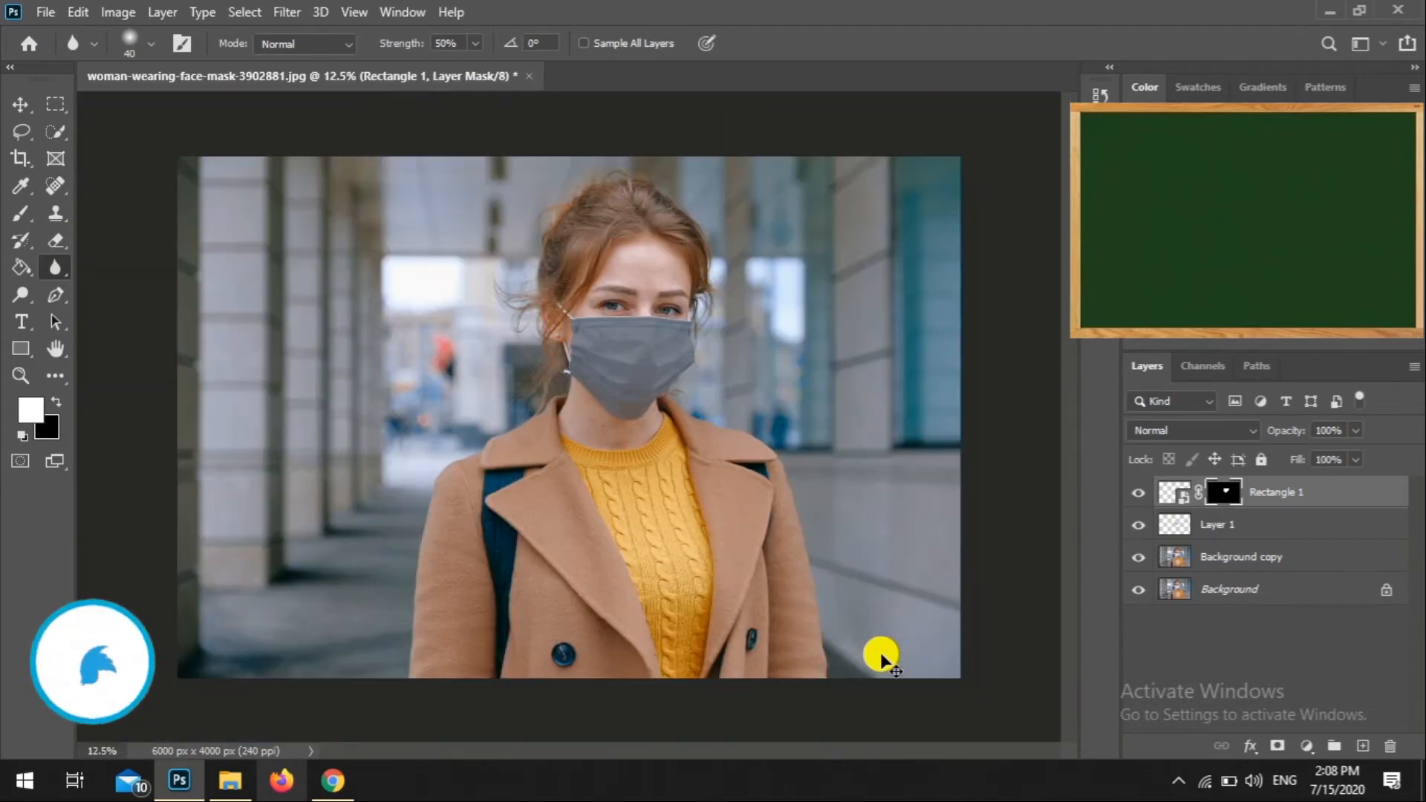
scroll(881, 654, "up", 1)
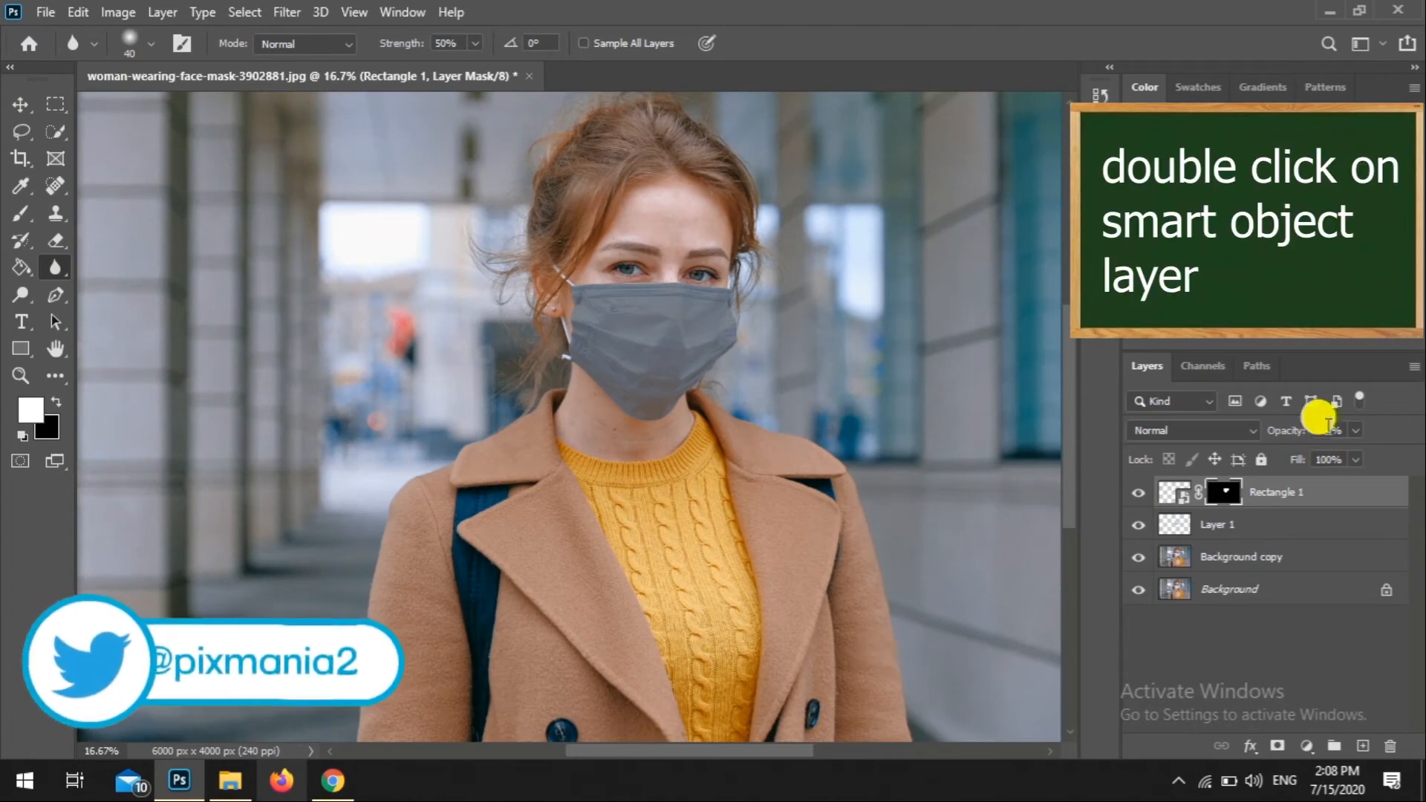
Open the Rectangle 1 smart object's contents and set its shape layer's opacity to 100%
double_click(1173, 494)
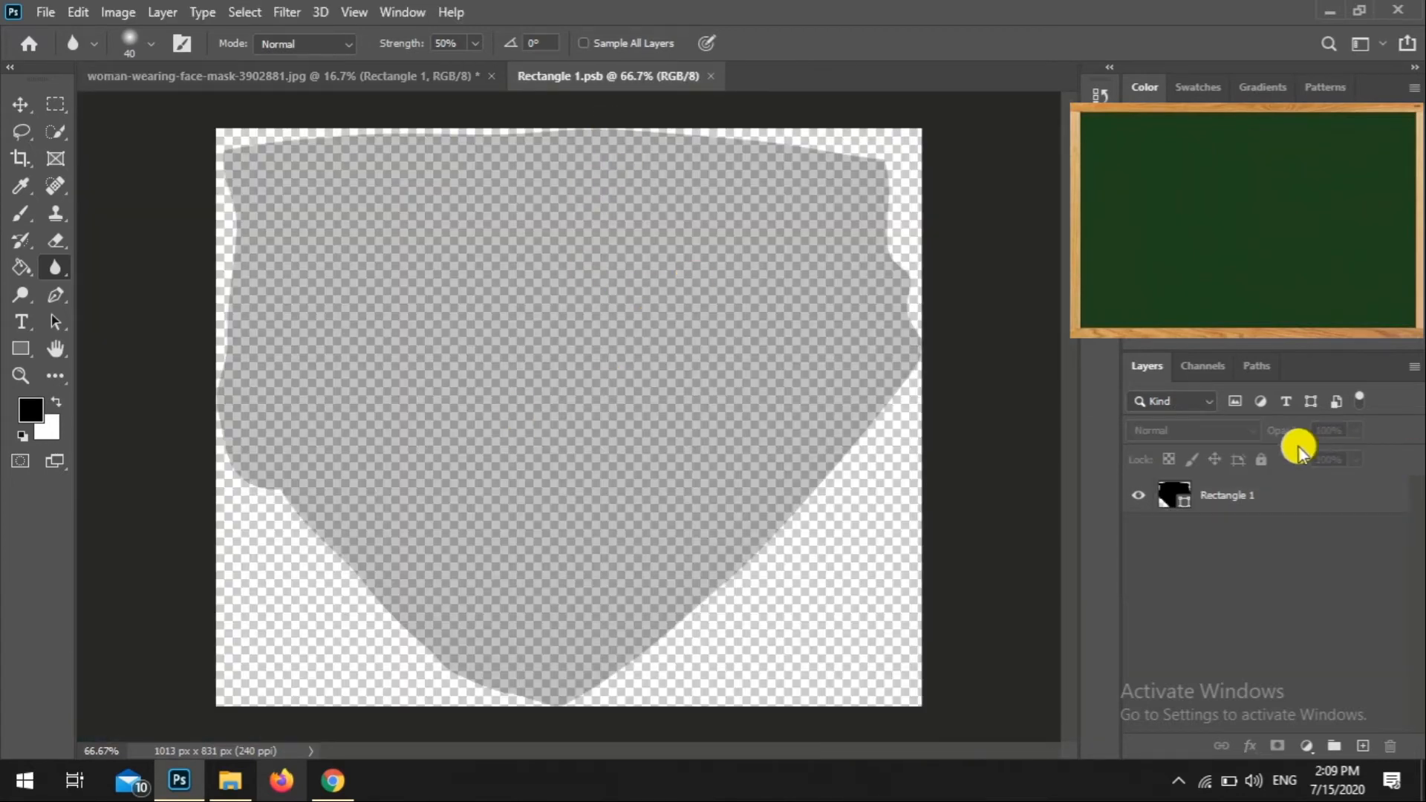
left_click(1212, 492)
left_click_drag(1356, 436, 1416, 454)
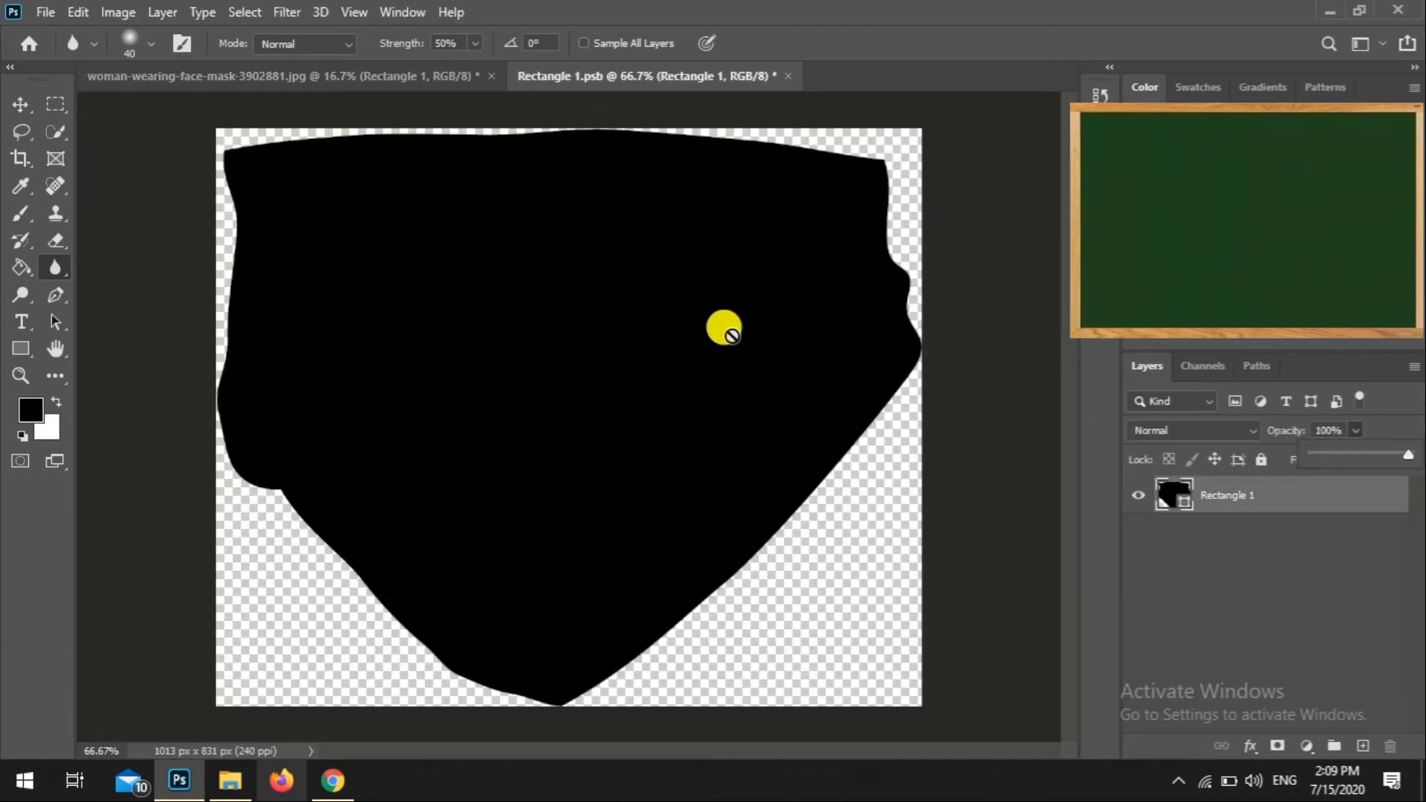
Open the 4k-ultra-hd-background-pattern-animals-foxes-bears-holidays image and copy its unlocked layer into Rectangle 1.psb above the black shape
key("ctrl+minus")
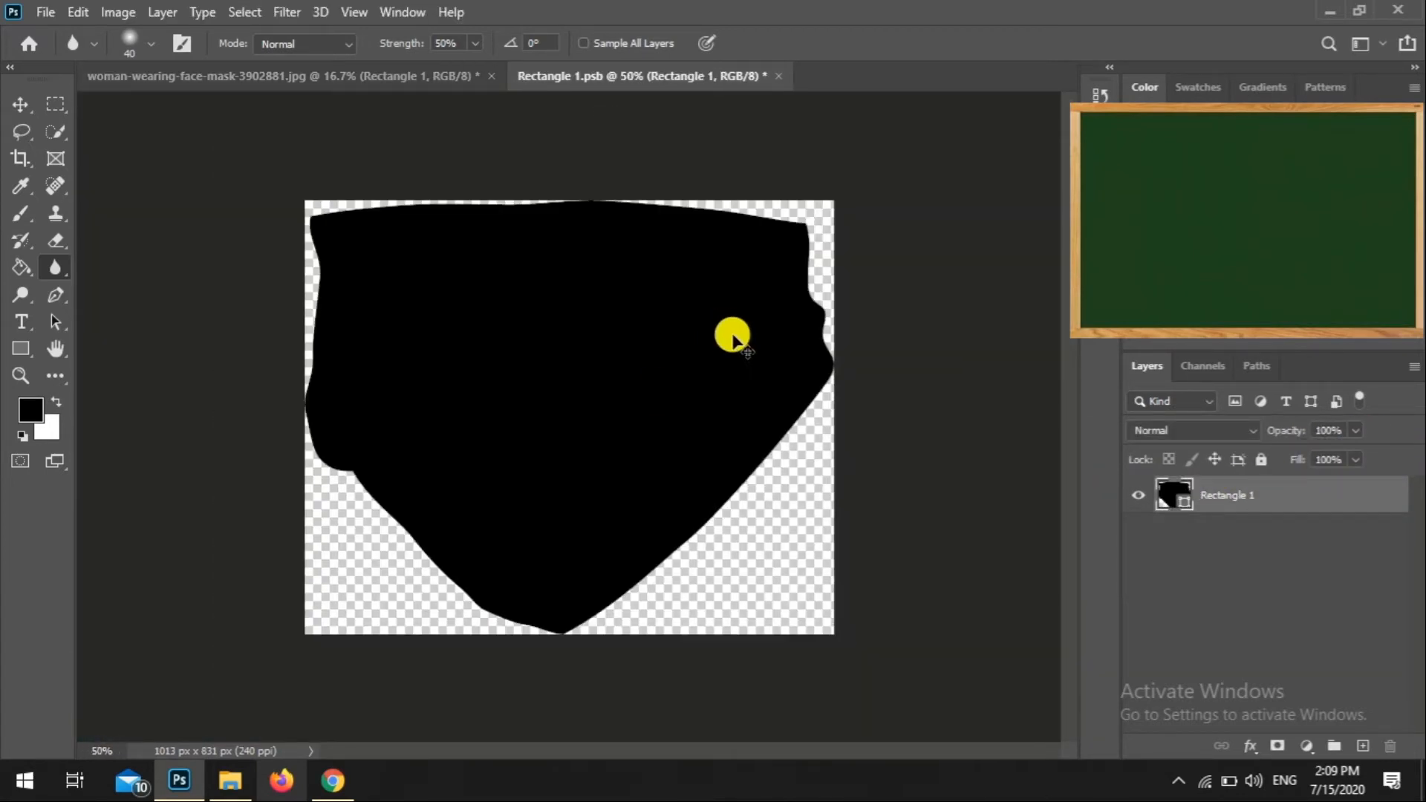
left_click(41, 13)
left_click(60, 47)
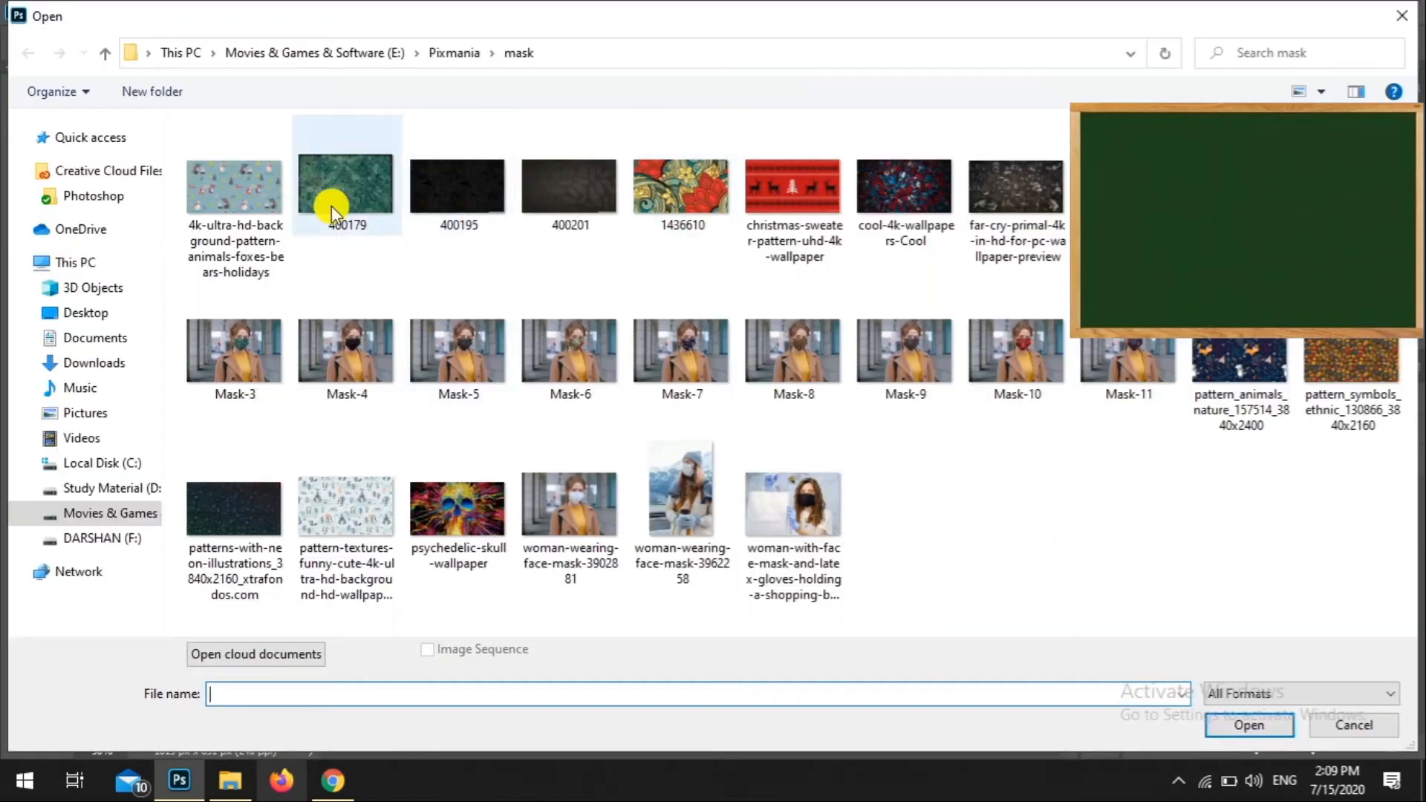
double_click(222, 191)
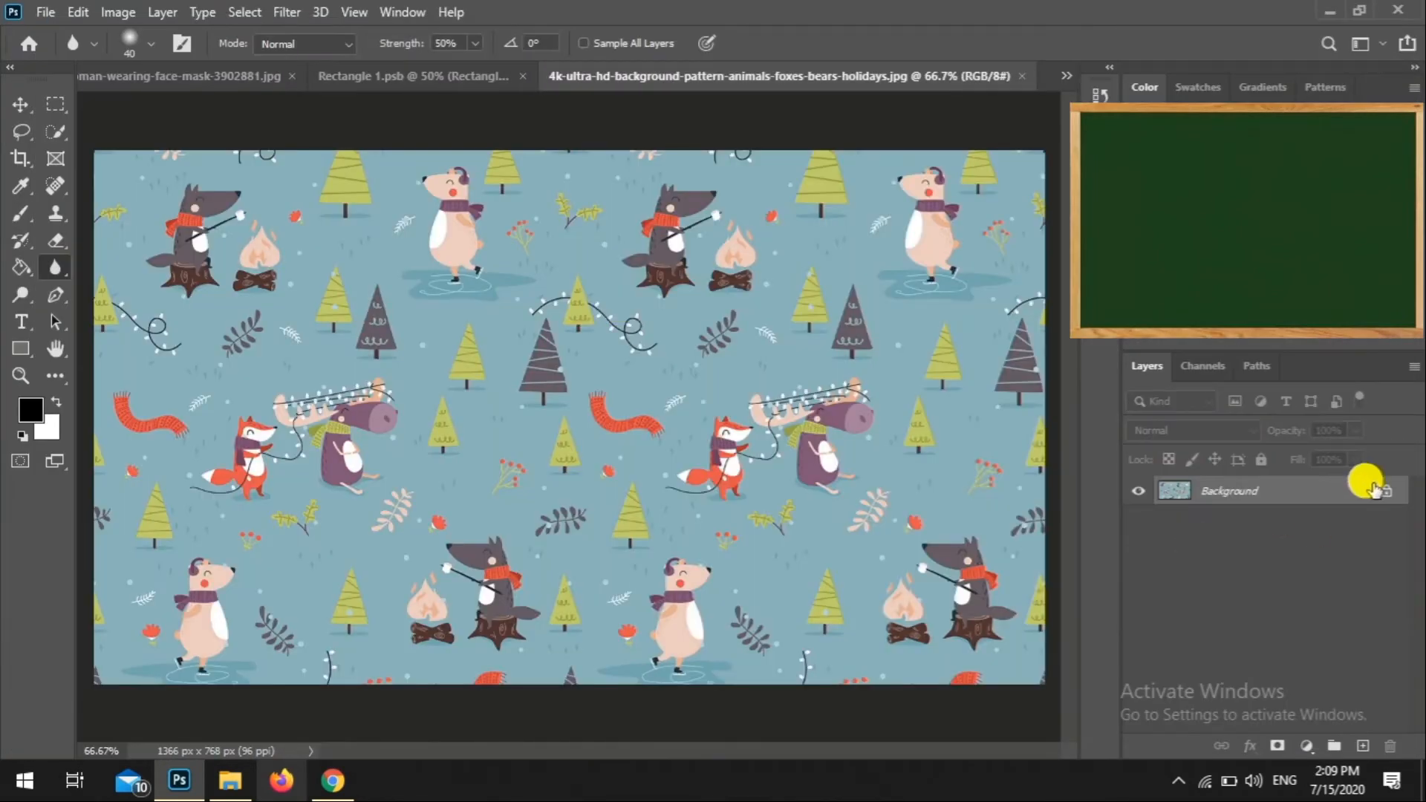
left_click(1379, 491)
left_click_drag(1309, 520, 493, 366)
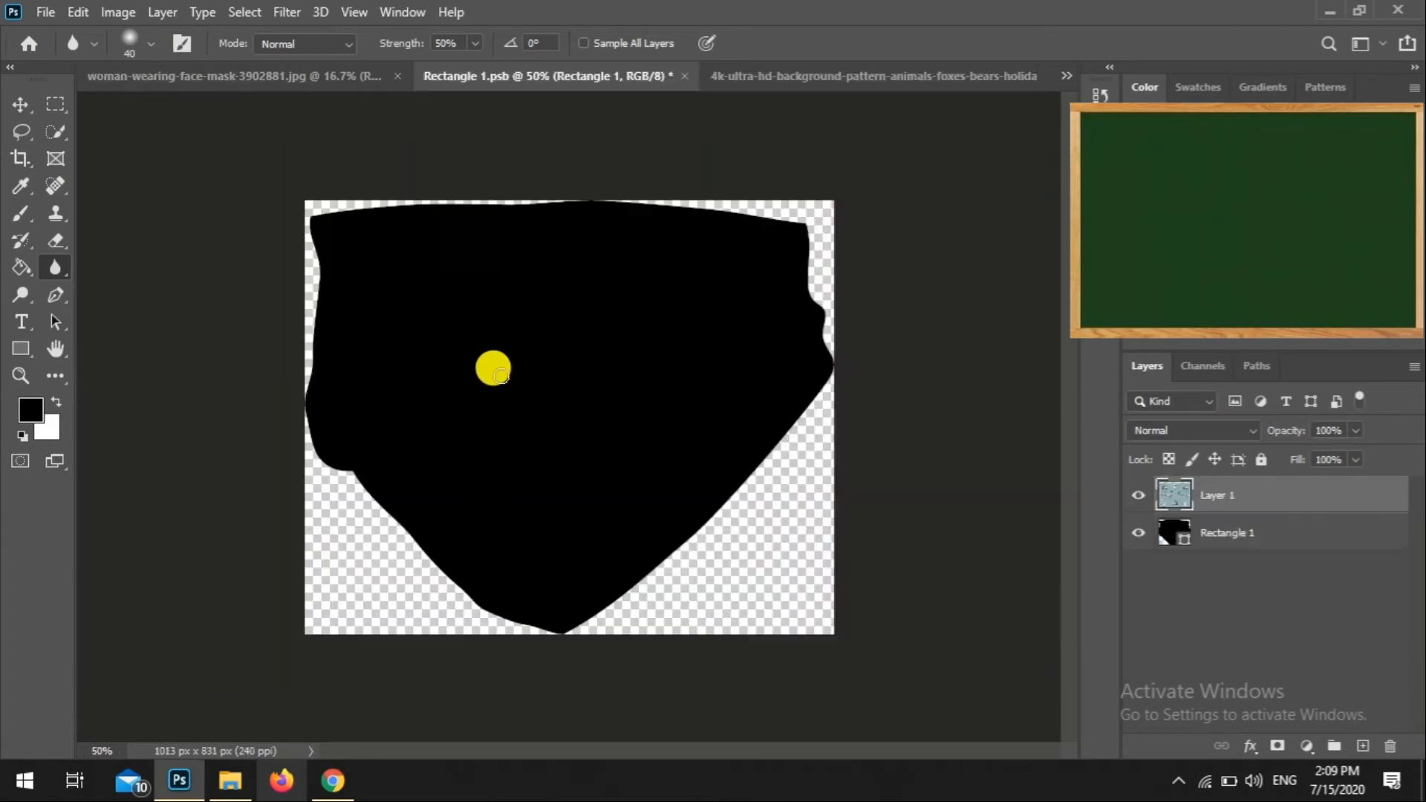
Scale the pattern layer to 118% and position it to cover the whole smart object canvas
key("ctrl+t")
left_click_drag(1017, 609, 1146, 688)
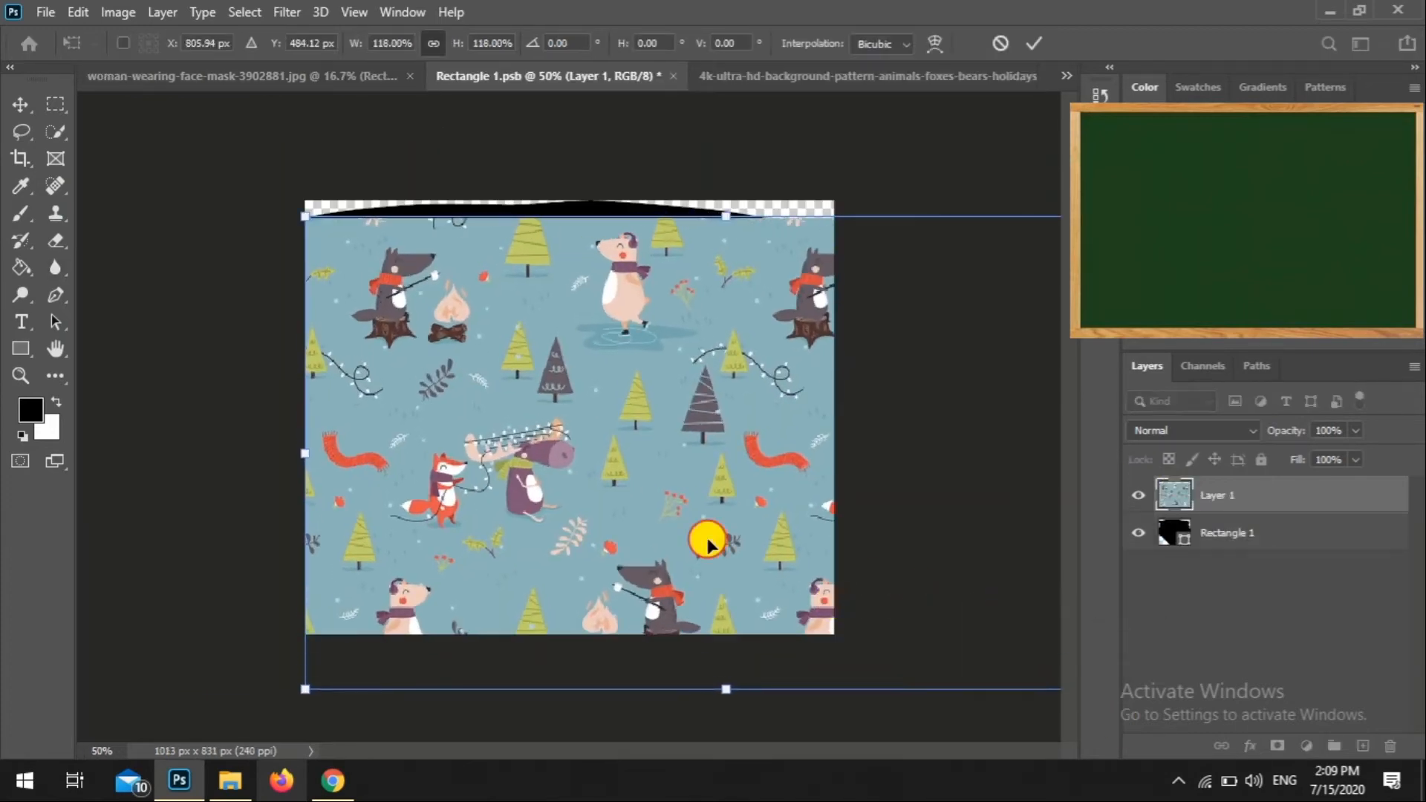
left_click_drag(709, 531, 544, 505)
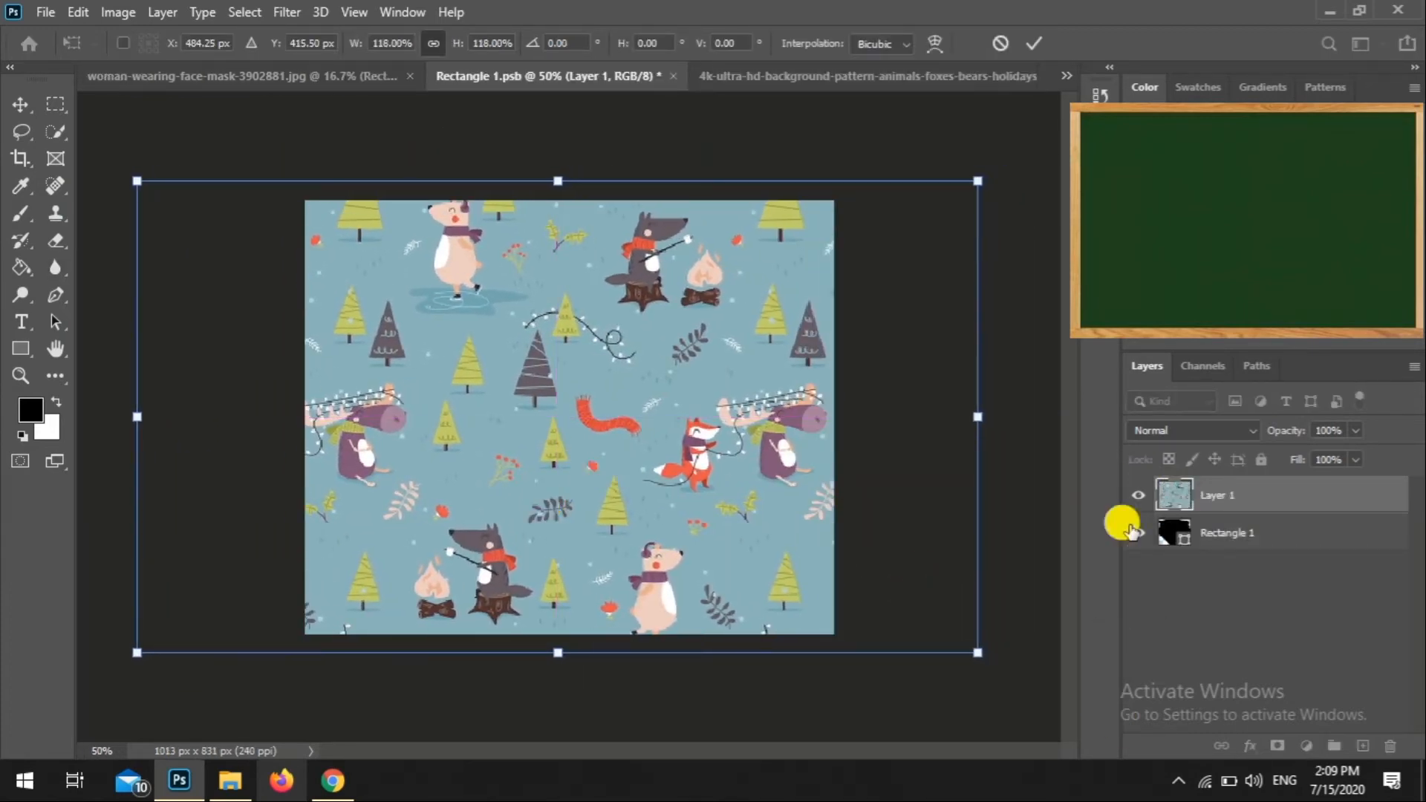
left_click(1184, 493)
Save the smart object contents and return to the woman-wearing-face-mask photo
left_click(45, 12)
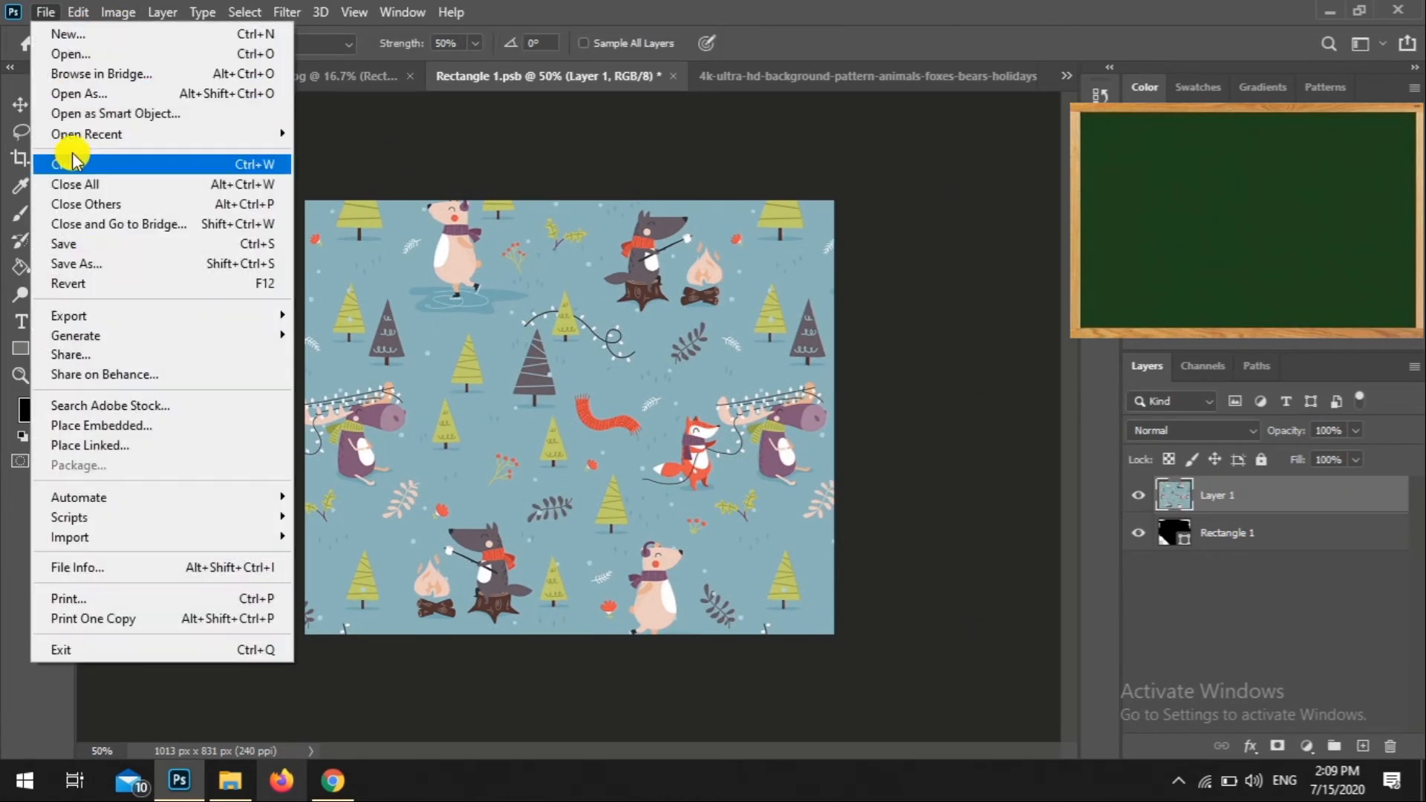
left_click(27, 245)
left_click(304, 77)
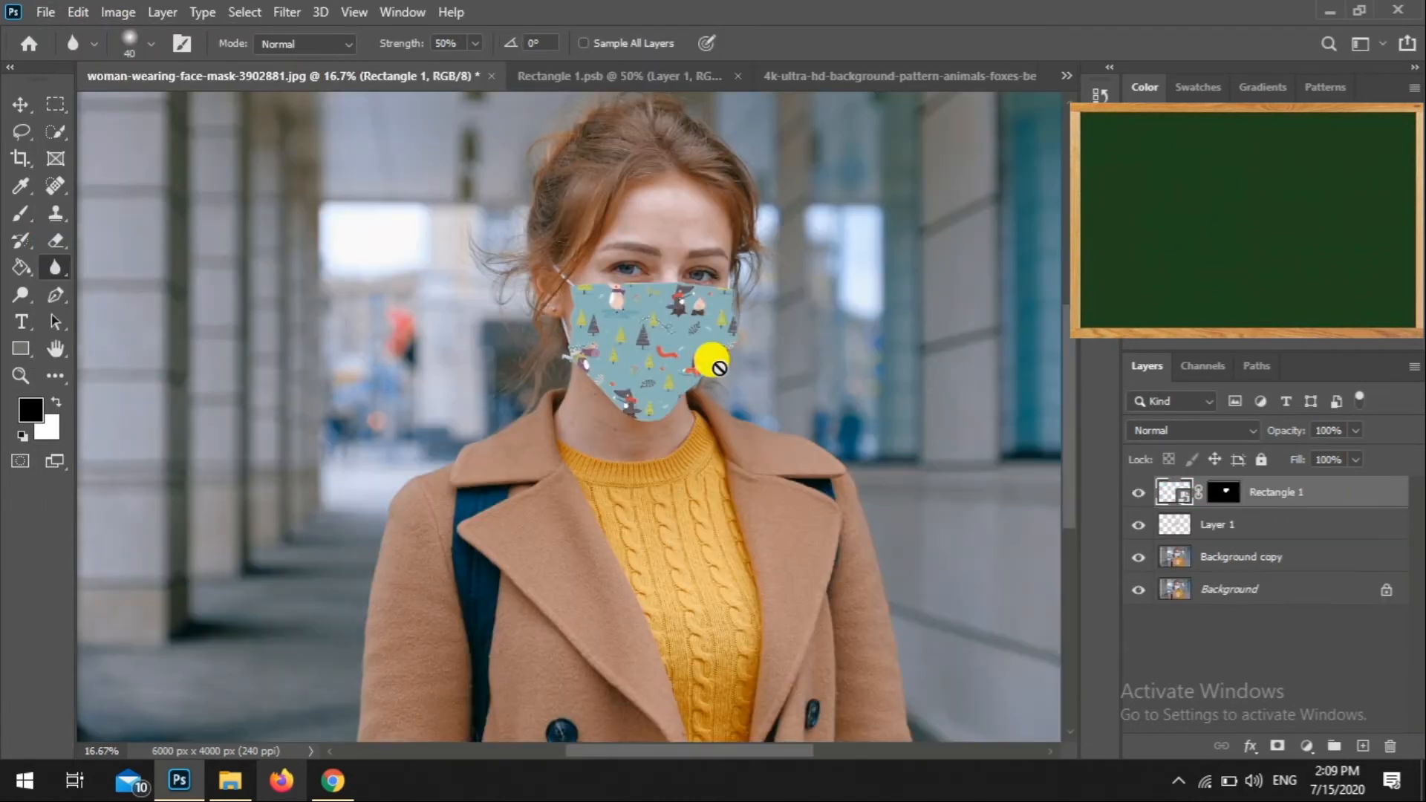
Move Layer 1 above Rectangle 1 in the layer stack and duplicate it
left_click_drag(1248, 526, 1244, 475)
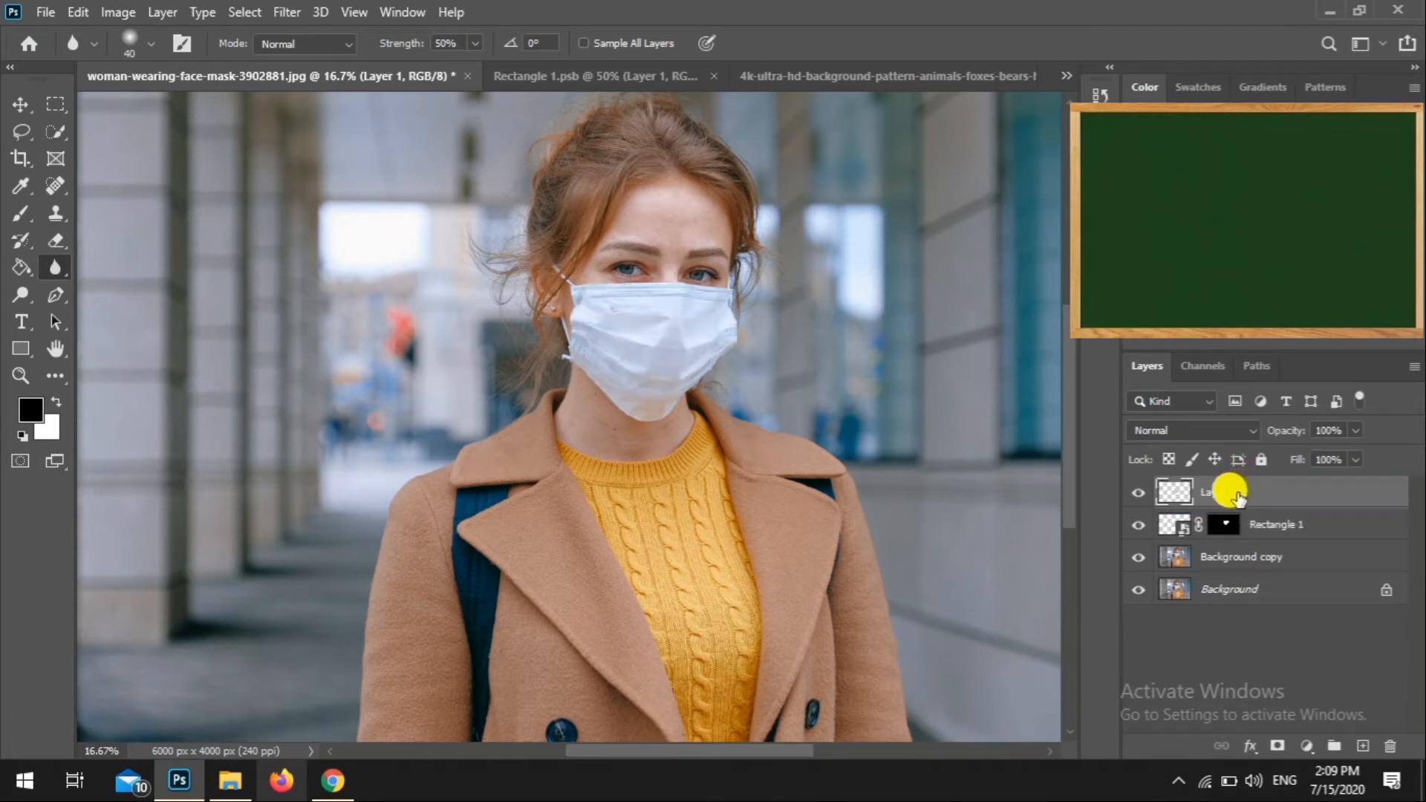
key("ctrl+j")
Rename Layer 1 as shadow and its duplicate above it as light
double_click(1221, 523)
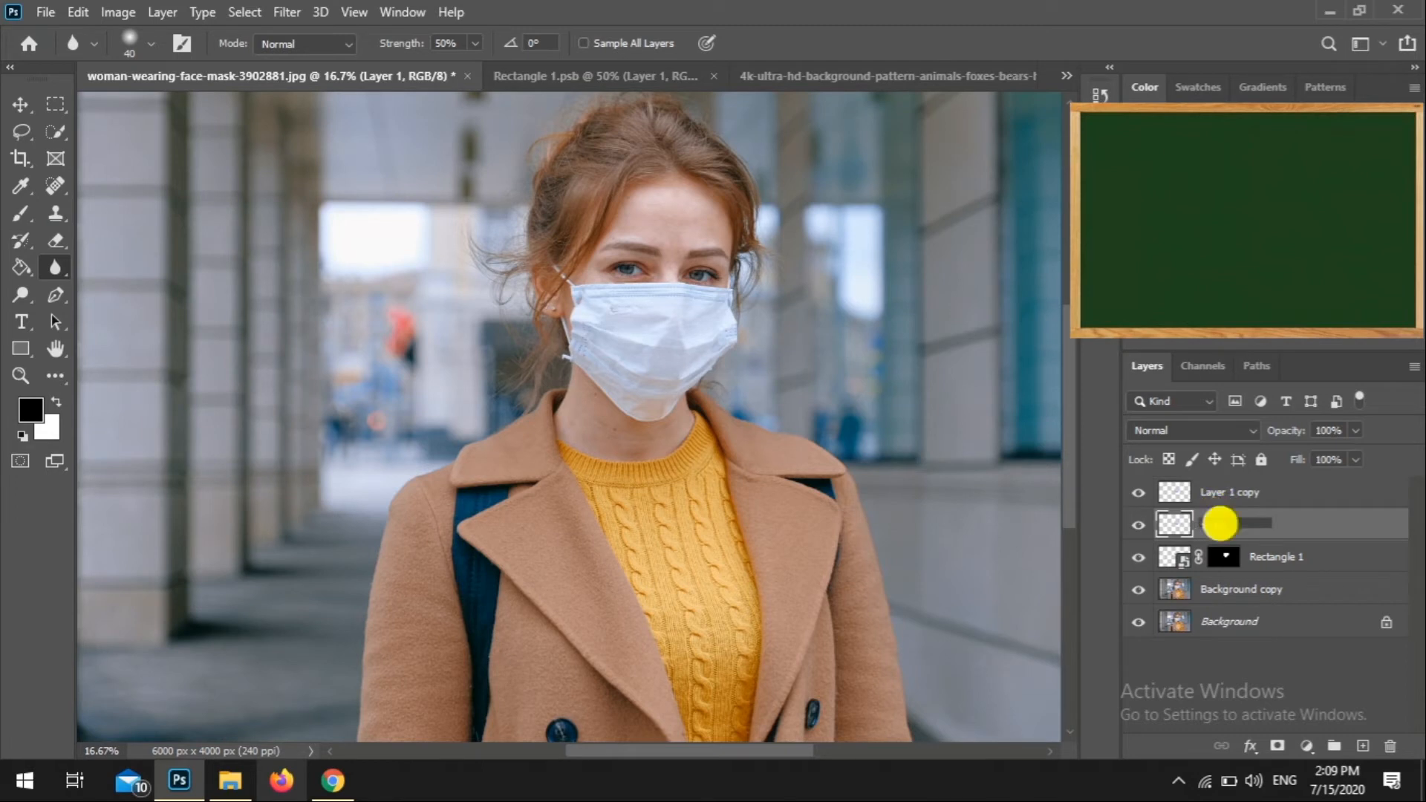
type("shadow")
key("Return")
double_click(1225, 492)
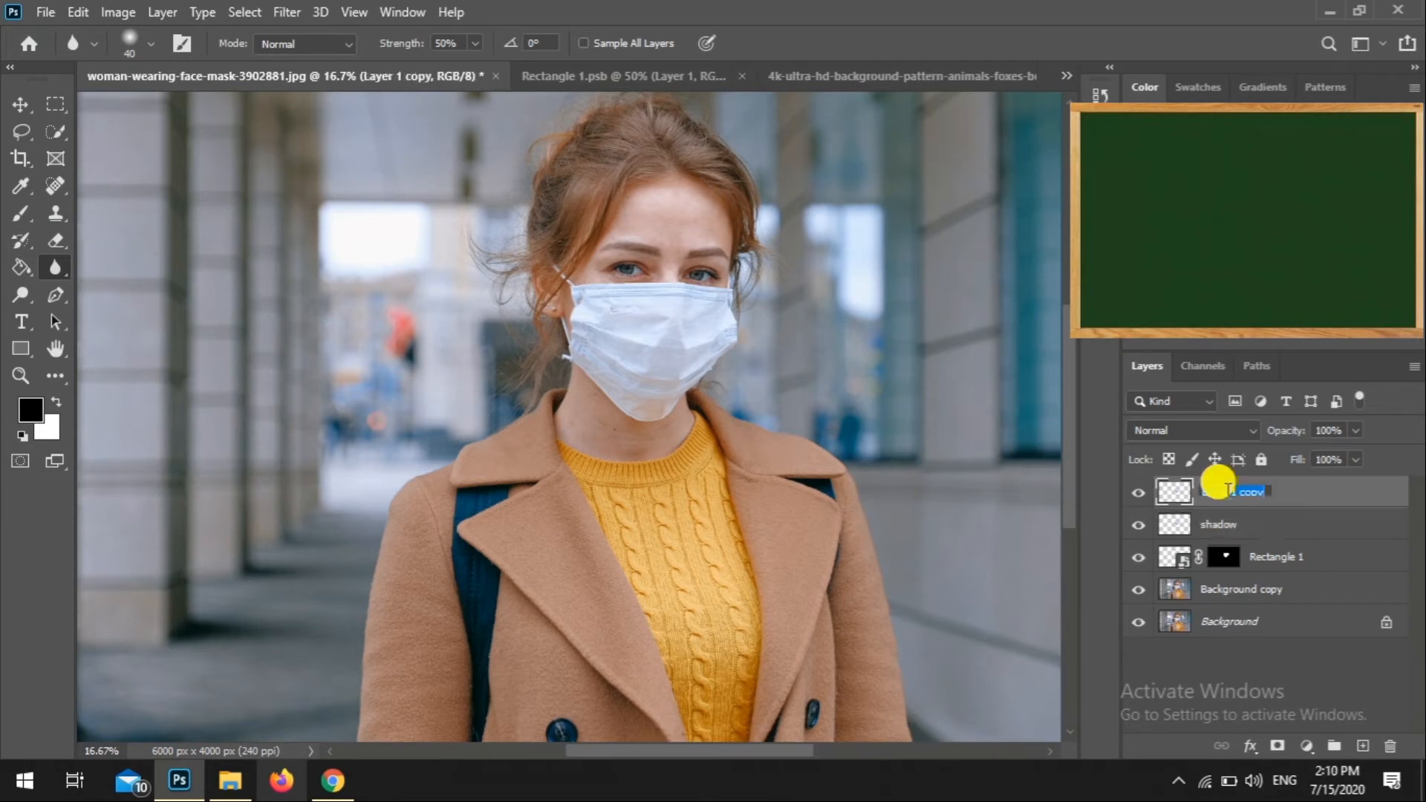
type("light")
key("Return")
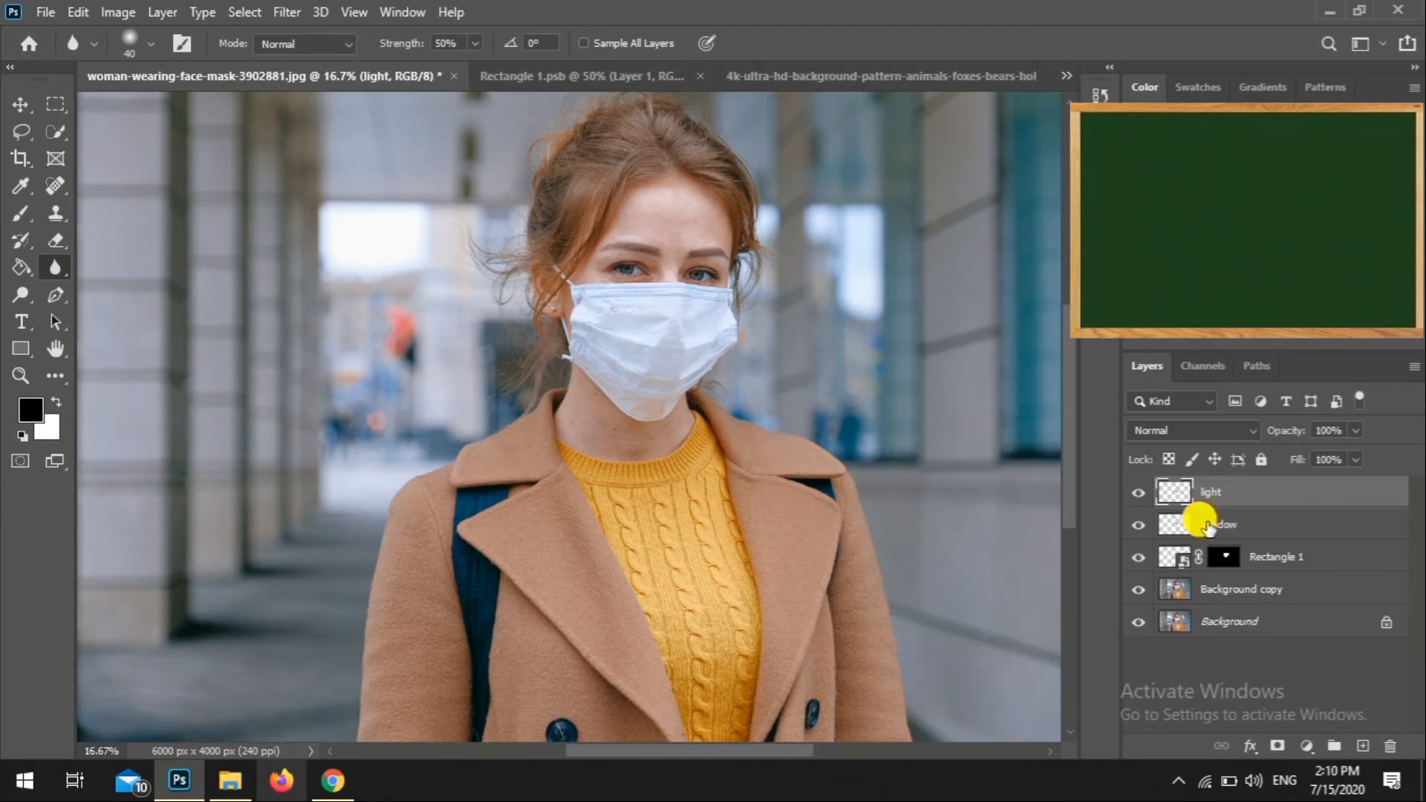
Set the shadow layer's blend mode to Multiply and check the effect by toggling the light layer's visibility
left_click(1207, 526)
left_click(1181, 430)
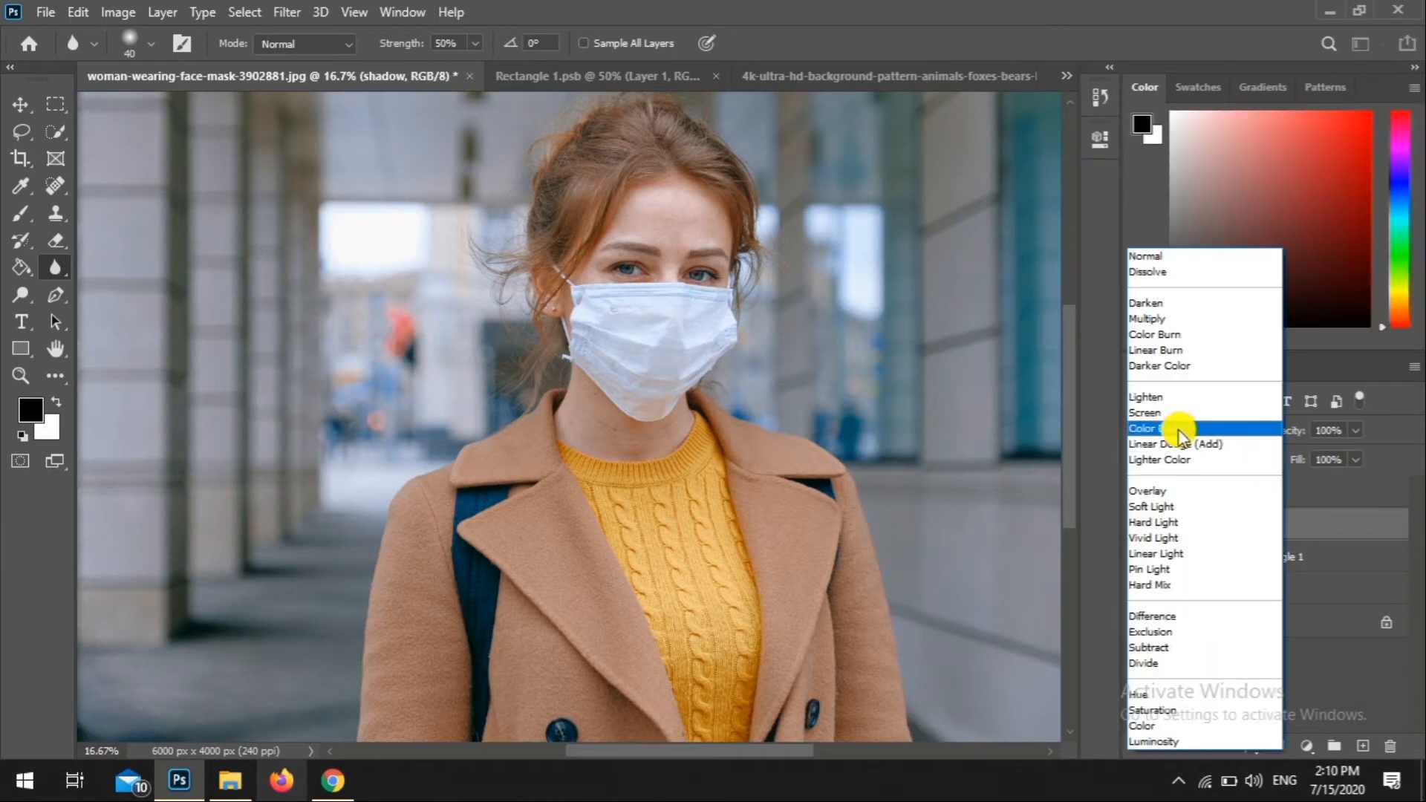
left_click(1174, 326)
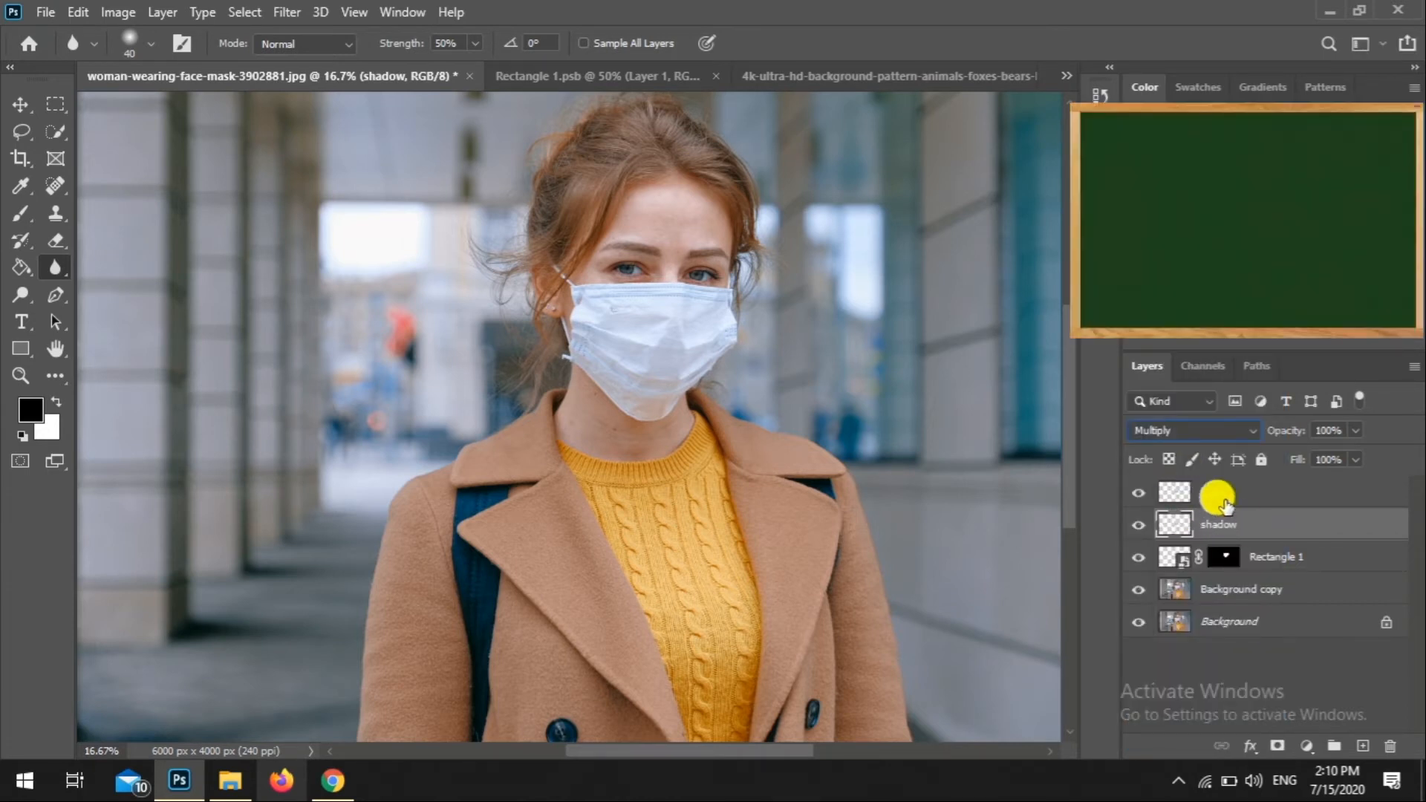
left_click(1227, 496)
left_click(1137, 493)
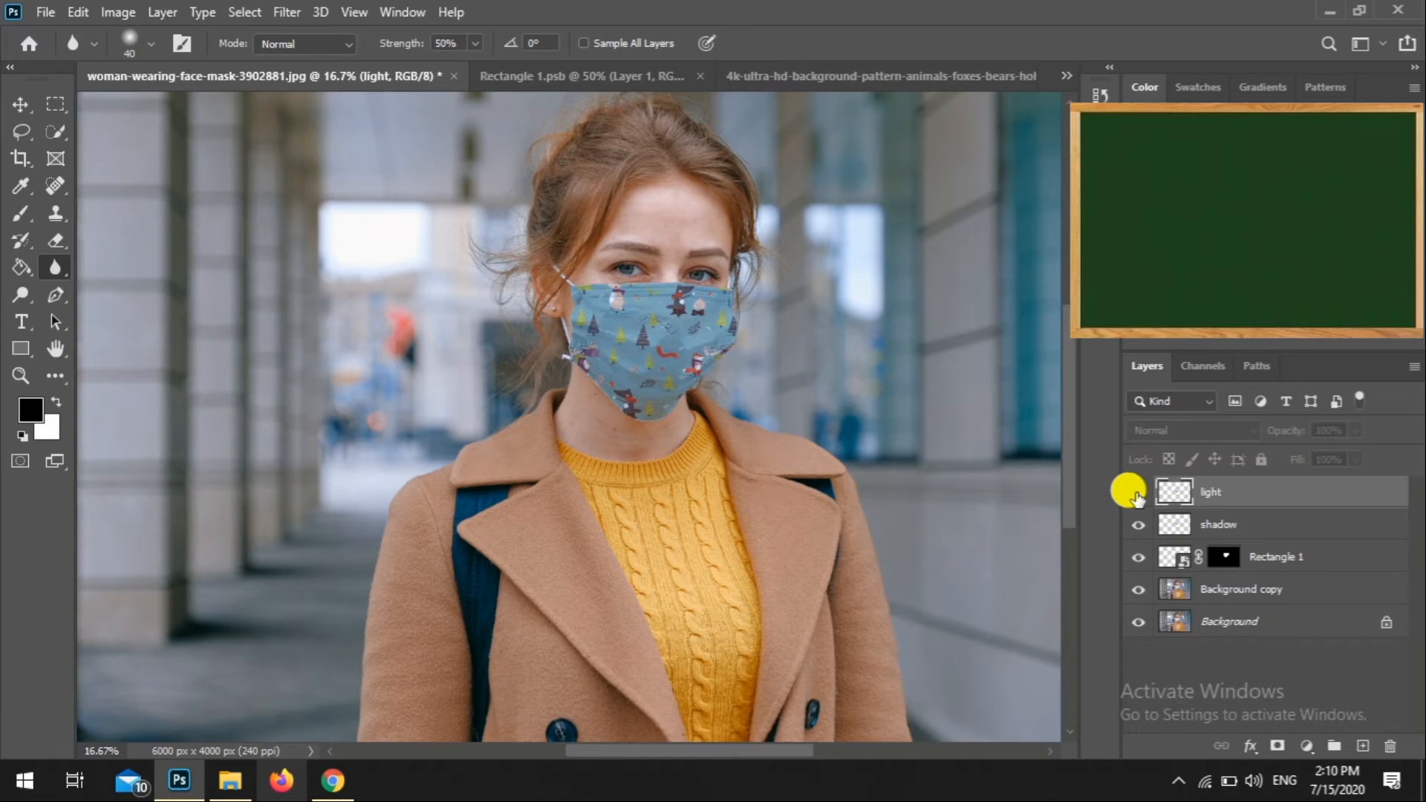
left_click(1136, 493)
left_click(1136, 493)
left_click(1136, 493)
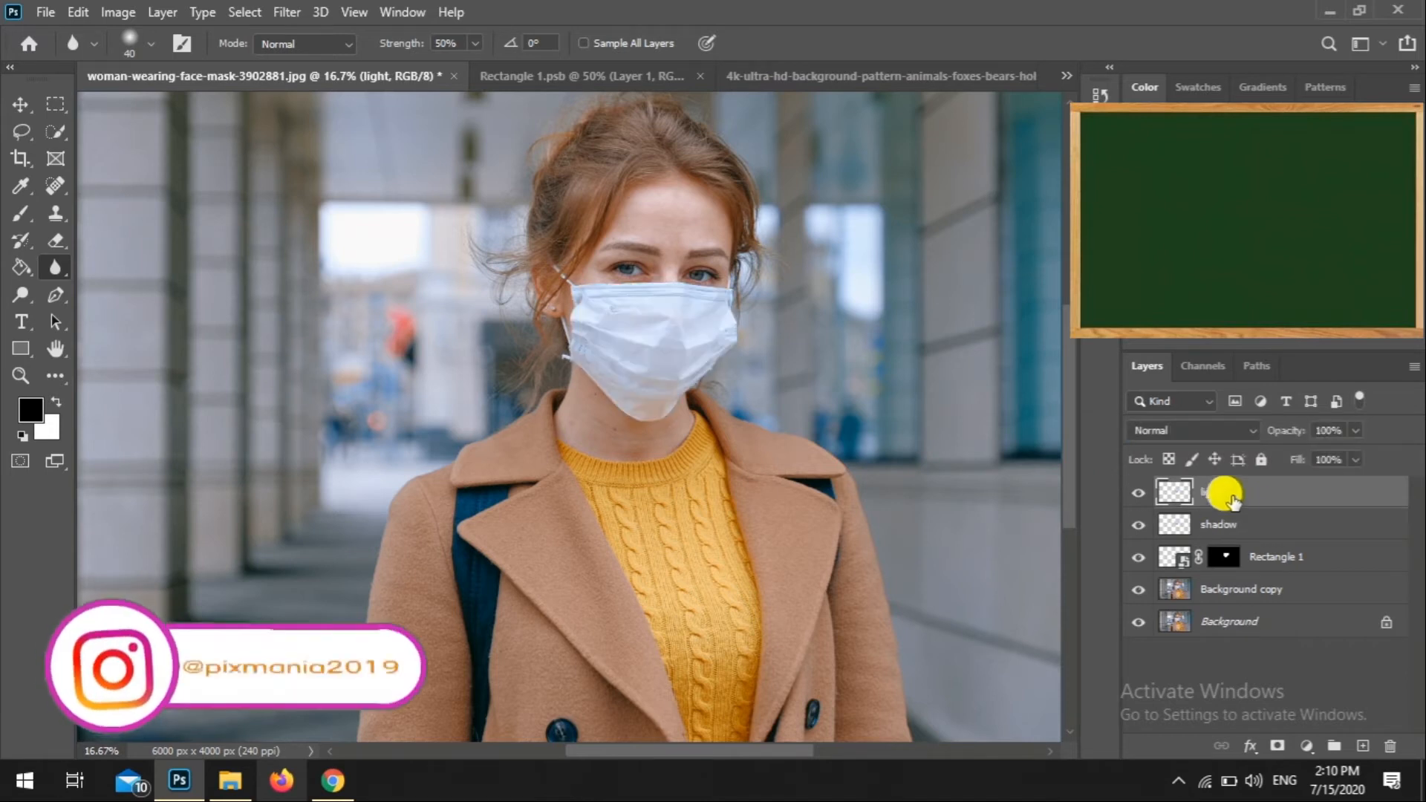
Blend the light layer with Blend If on Gray, splitting the This Layer black slider to 222 / 255
right_click(1229, 496)
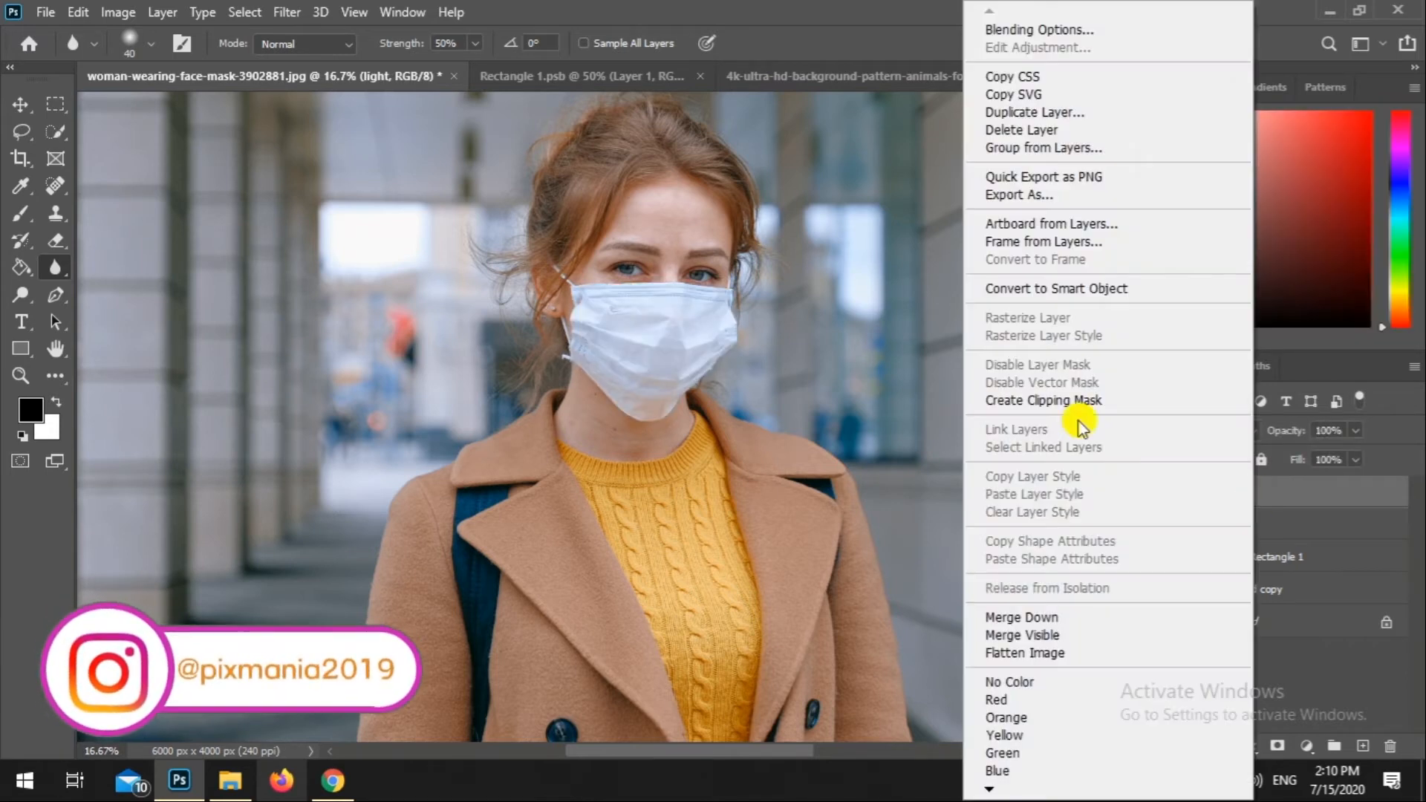
left_click(1064, 33)
left_click_drag(468, 76, 121, 127)
left_click_drag(179, 86, 195, 86)
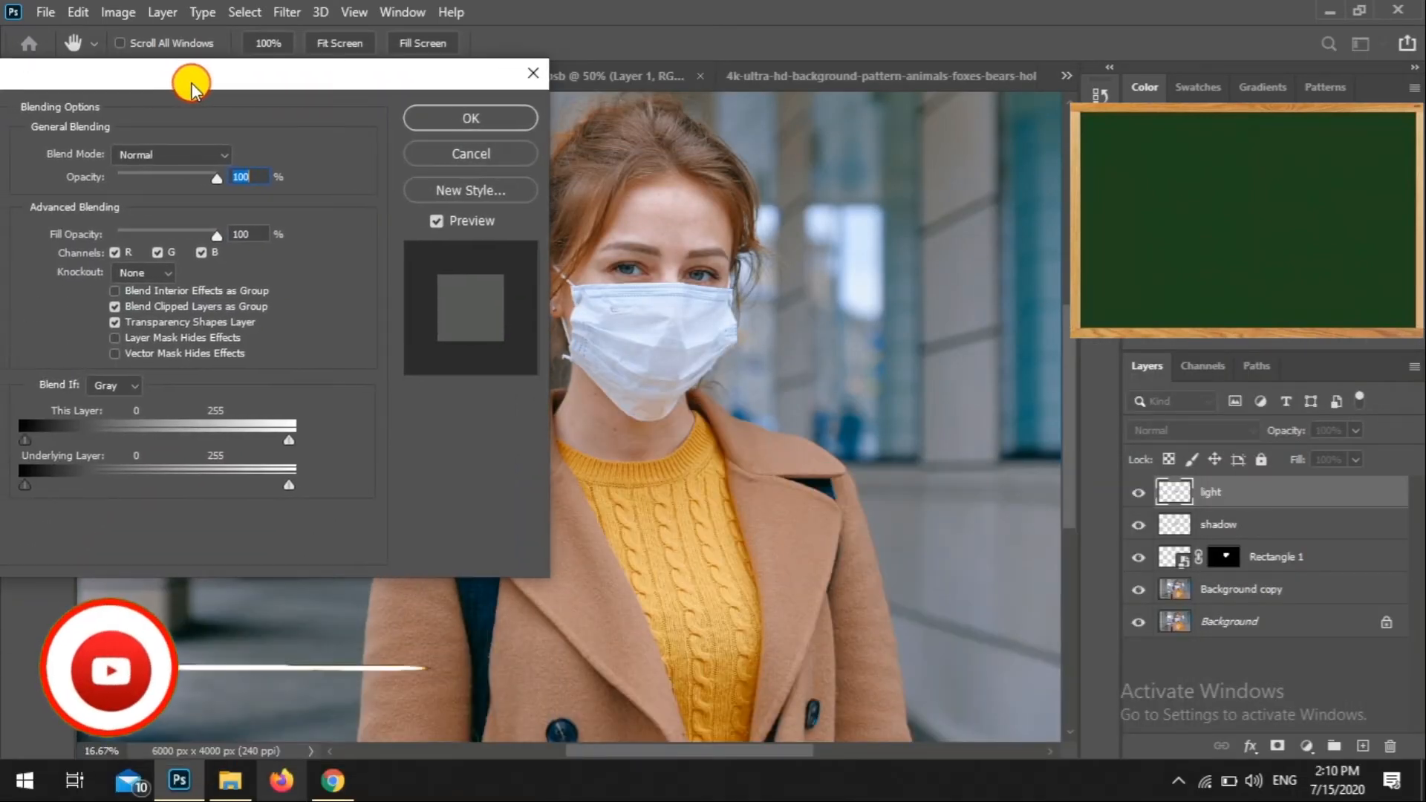
key("alt")
left_click_drag(30, 443, 262, 446)
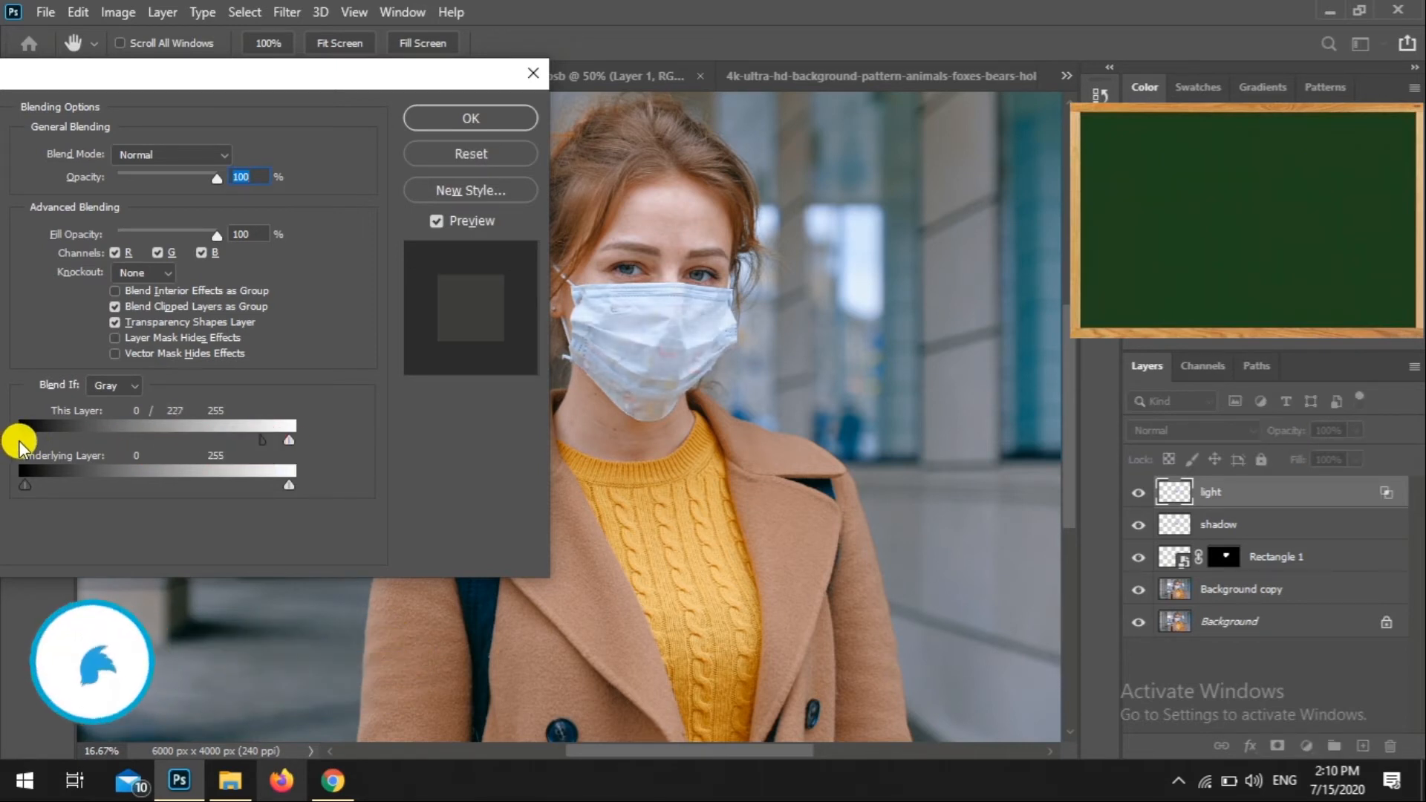
left_click_drag(20, 445, 249, 457)
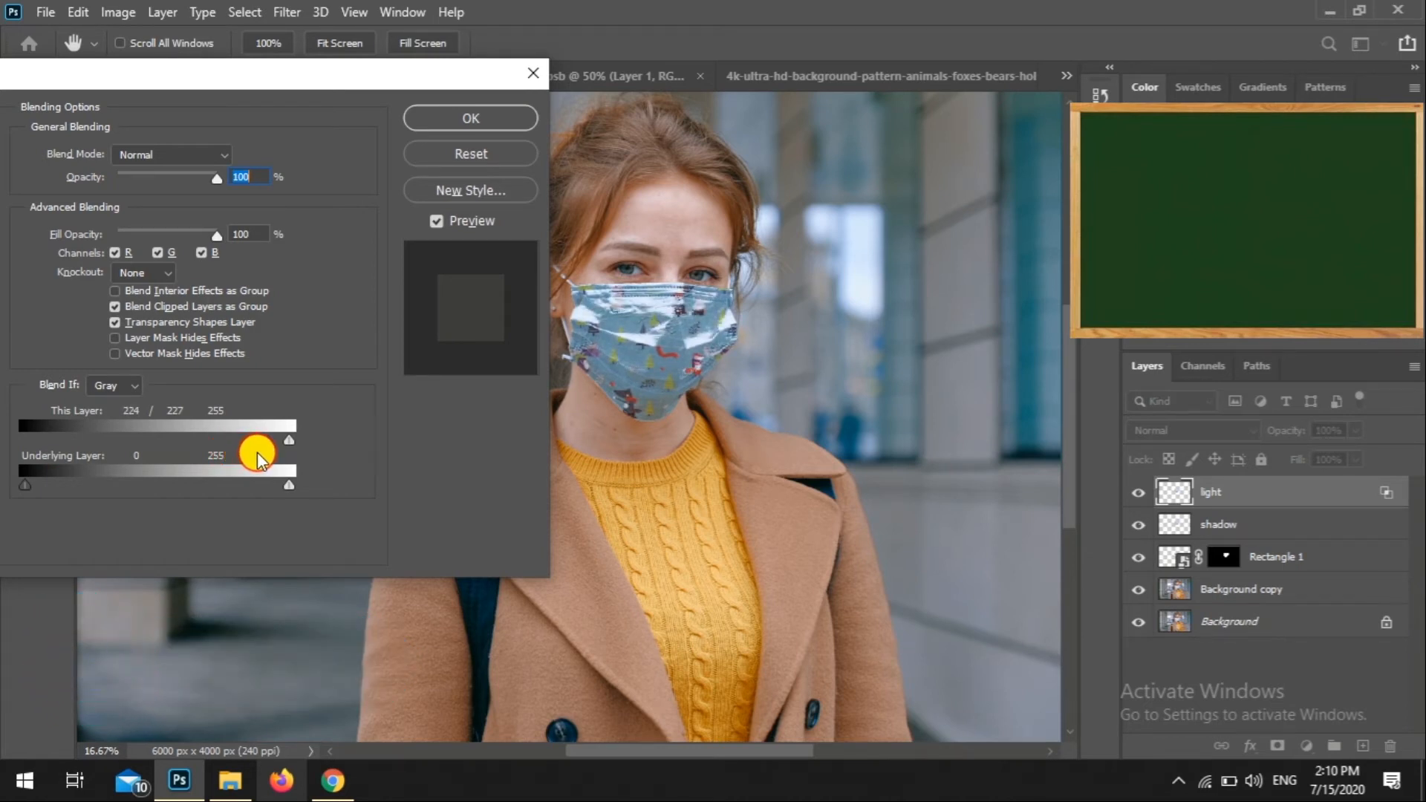
mouse_move(257, 458)
left_mouse_down()
mouse_move(277, 449)
mouse_move(252, 456)
left_mouse_up()
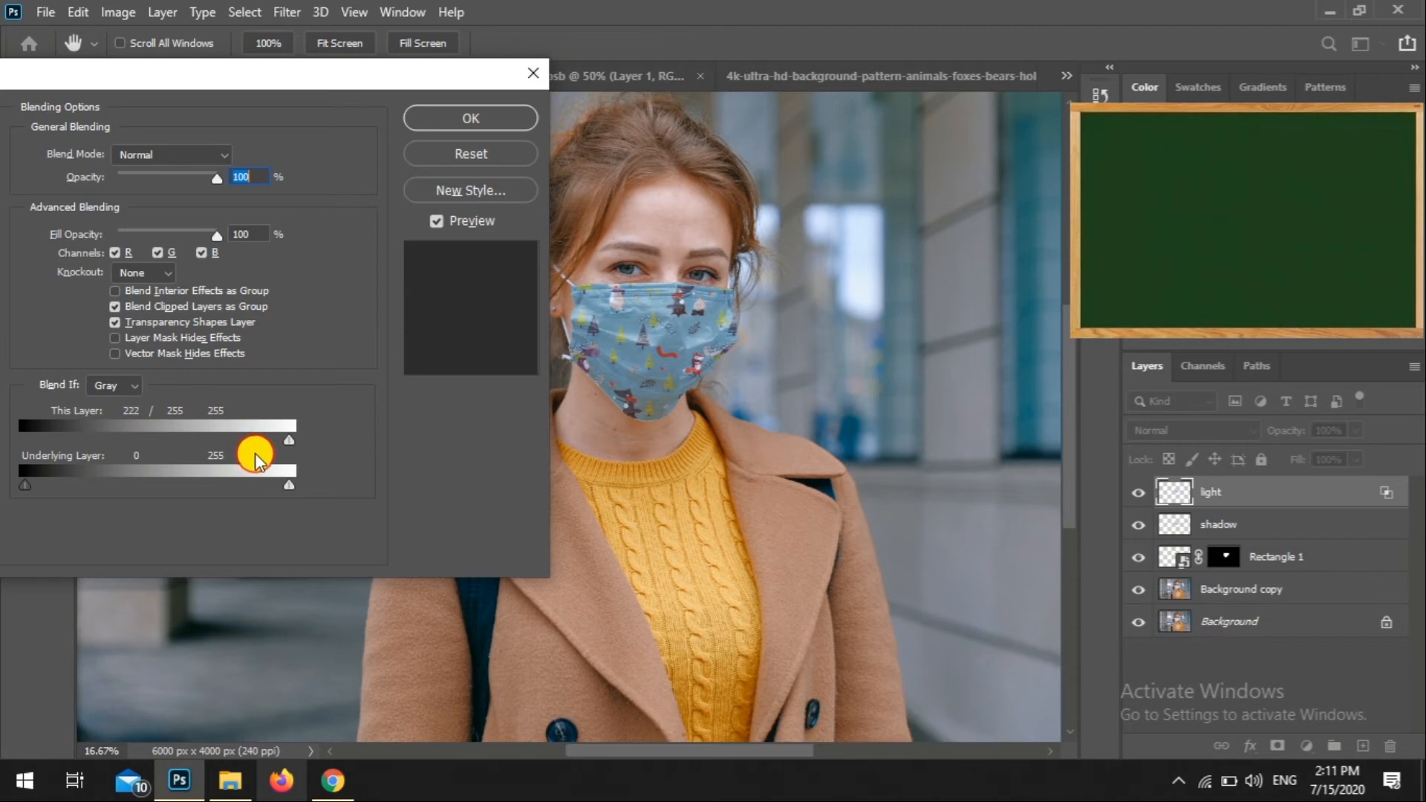
left_click(489, 121)
Reduce the light layer's opacity to 85% and check the mask in the whole photo
left_click(1356, 430)
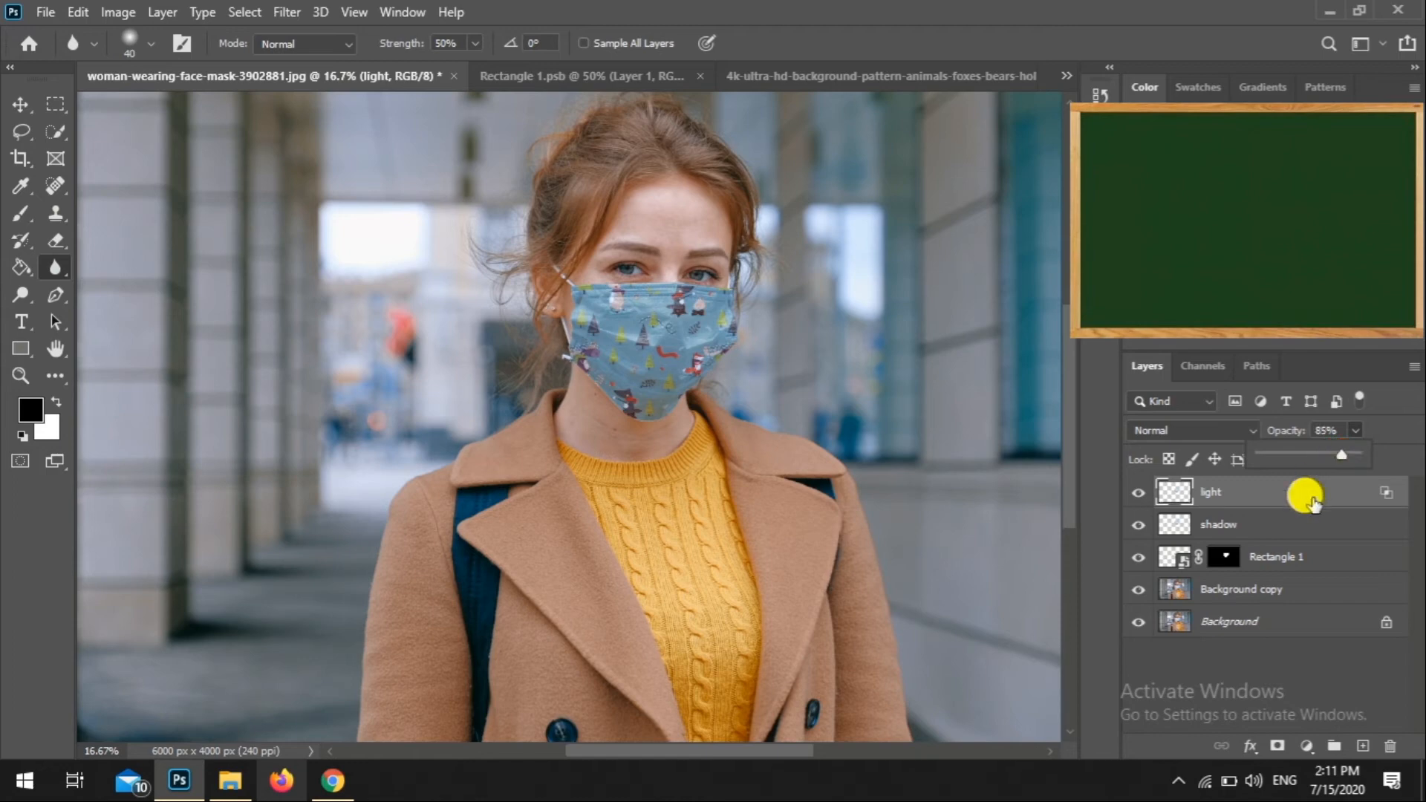
key("ctrl+minus")
key("ctrl+minus")
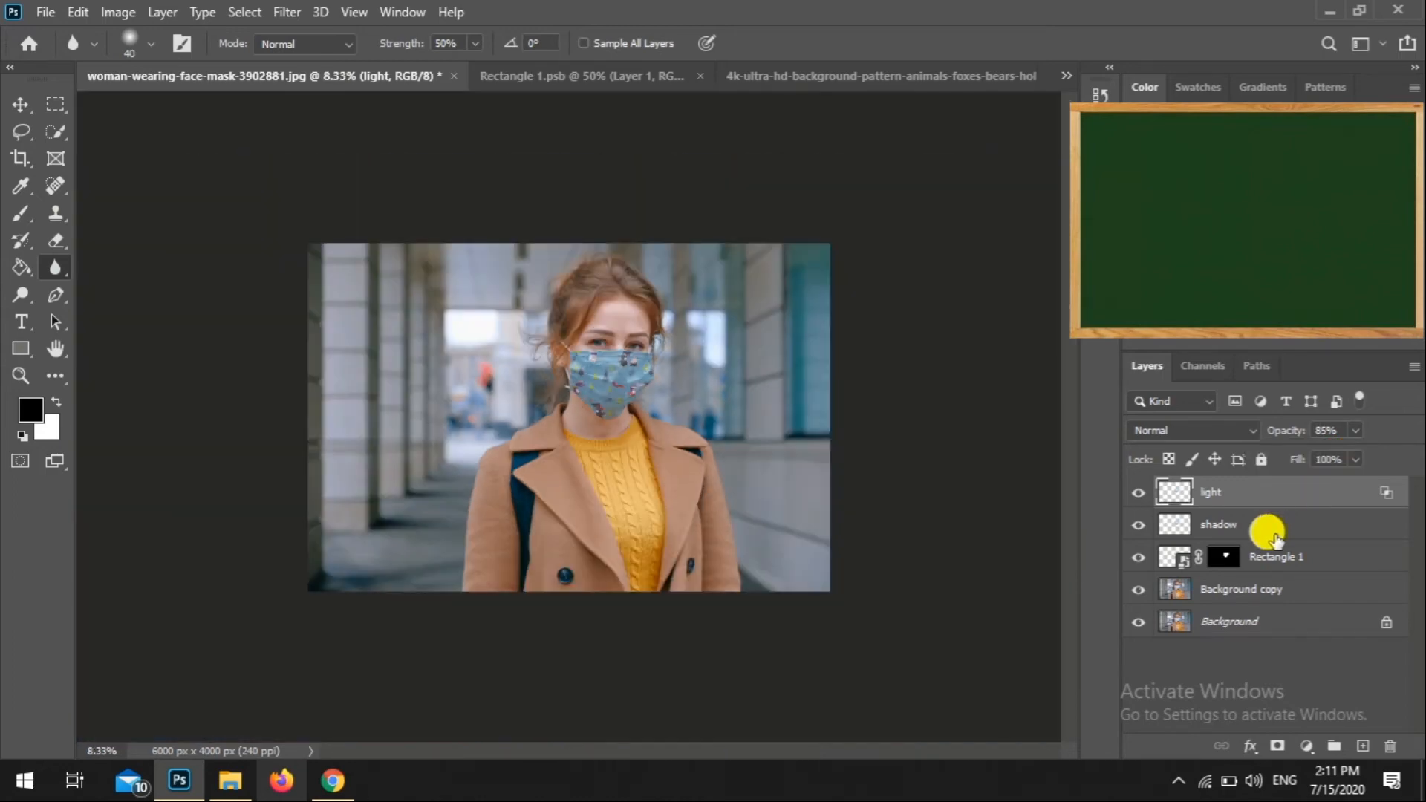
key("ctrl+plus")
key("ctrl+plus")
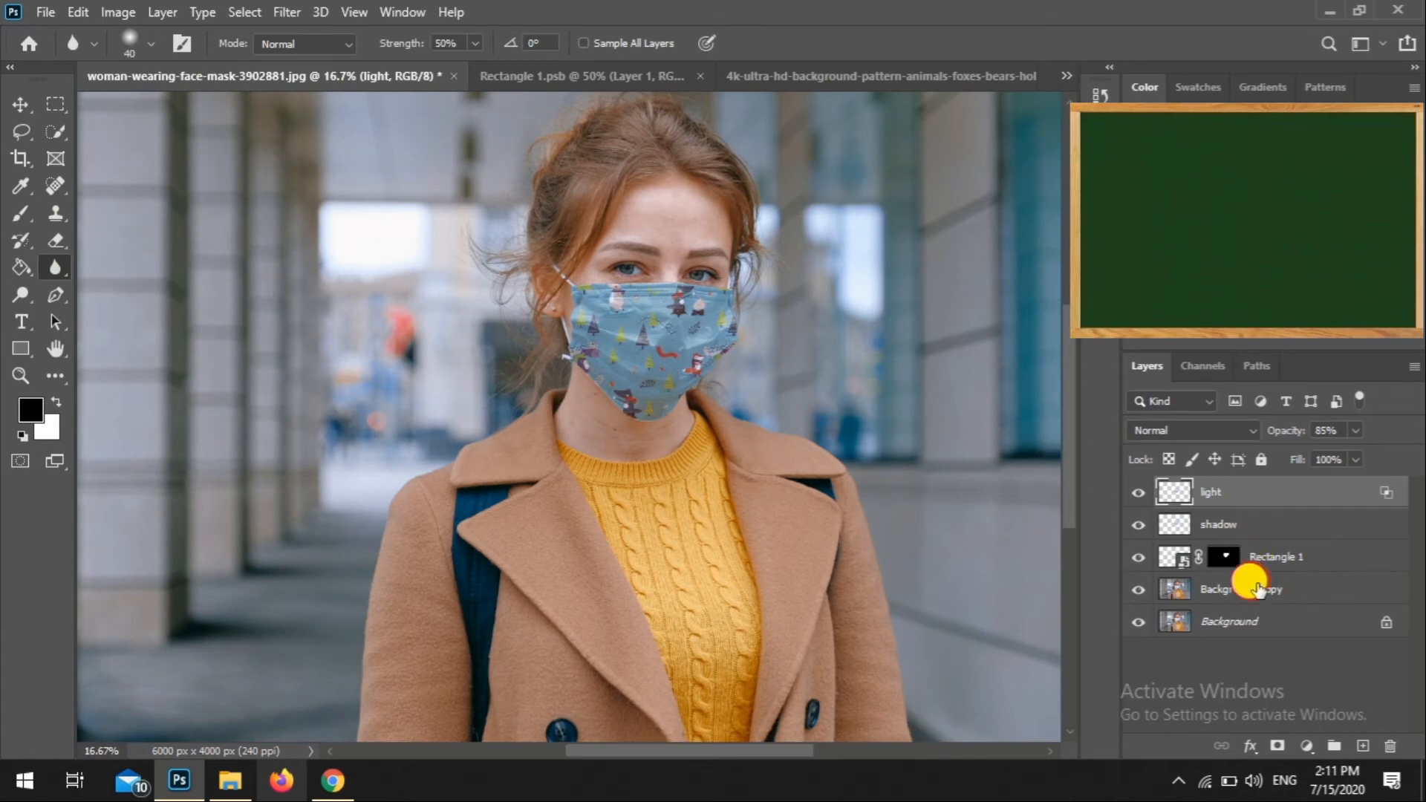
Duplicate the light, shadow, Rectangle 1 and Background copy layers, merge the duplicates into one layer and rename it mask
right_click(1236, 490)
left_click(1028, 110)
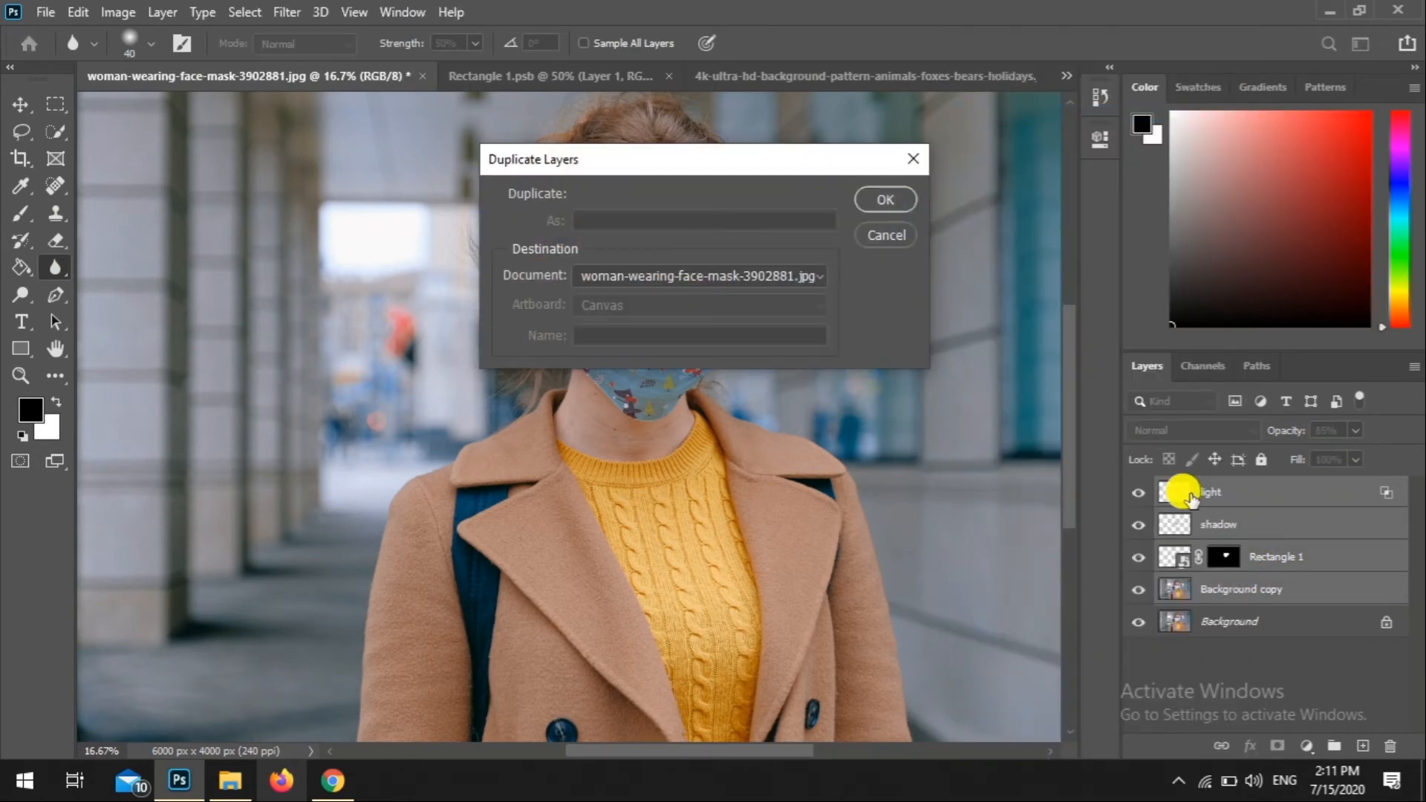
left_click(895, 200)
right_click(1219, 493)
left_click(1237, 511)
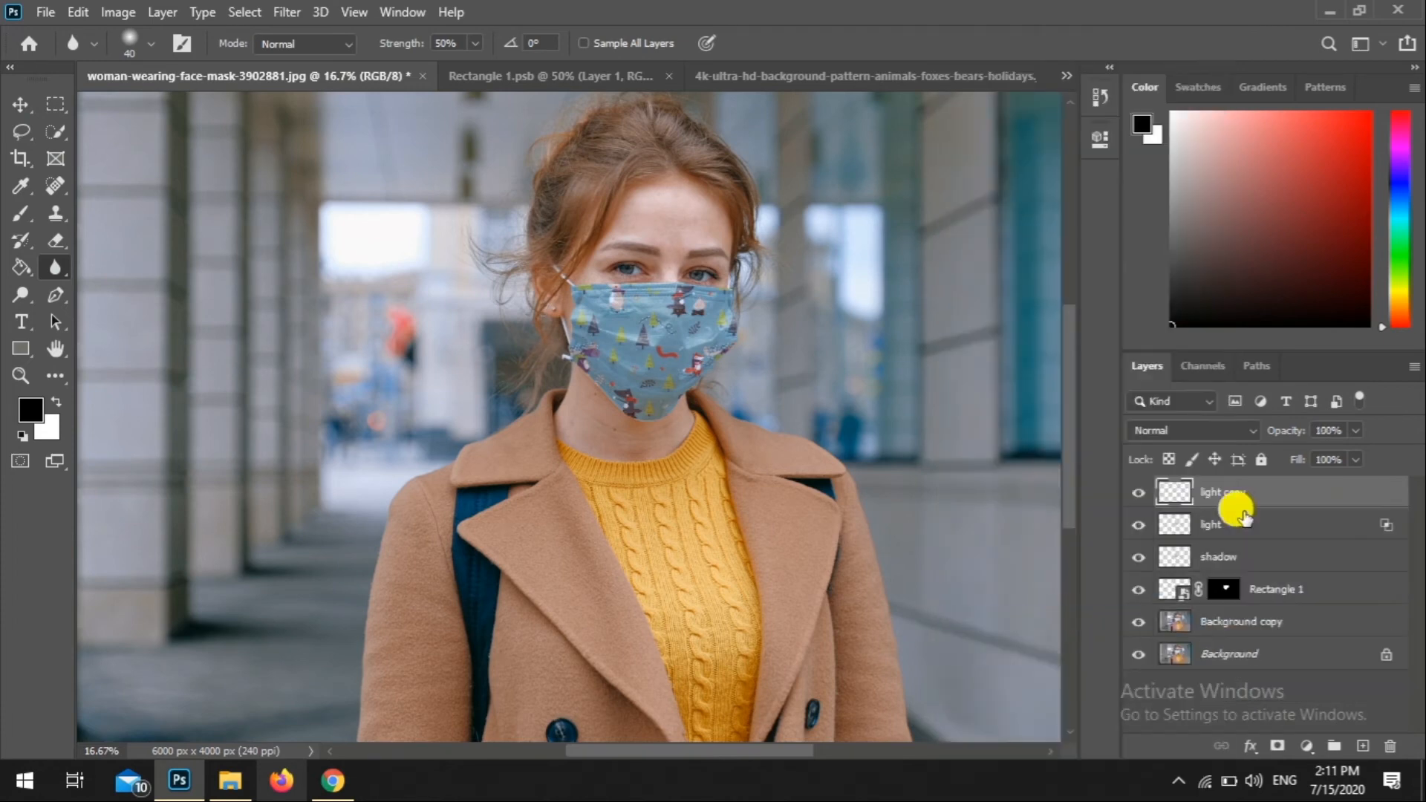
double_click(1225, 492)
type("mask")
key("Return")
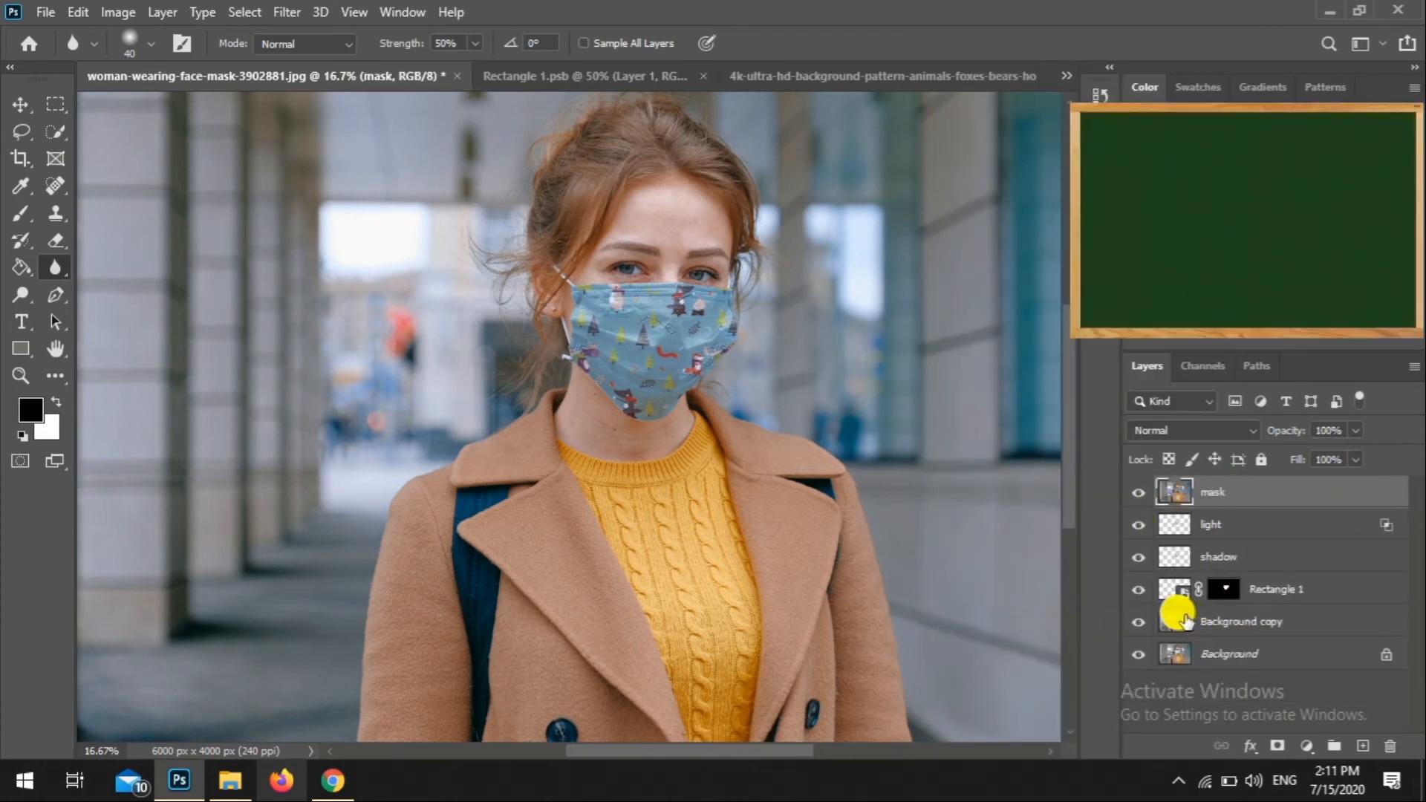
Close the animal pattern image without saving and delete Layer 1 from Rectangle 1.psb
left_click(821, 74)
left_click(1022, 76)
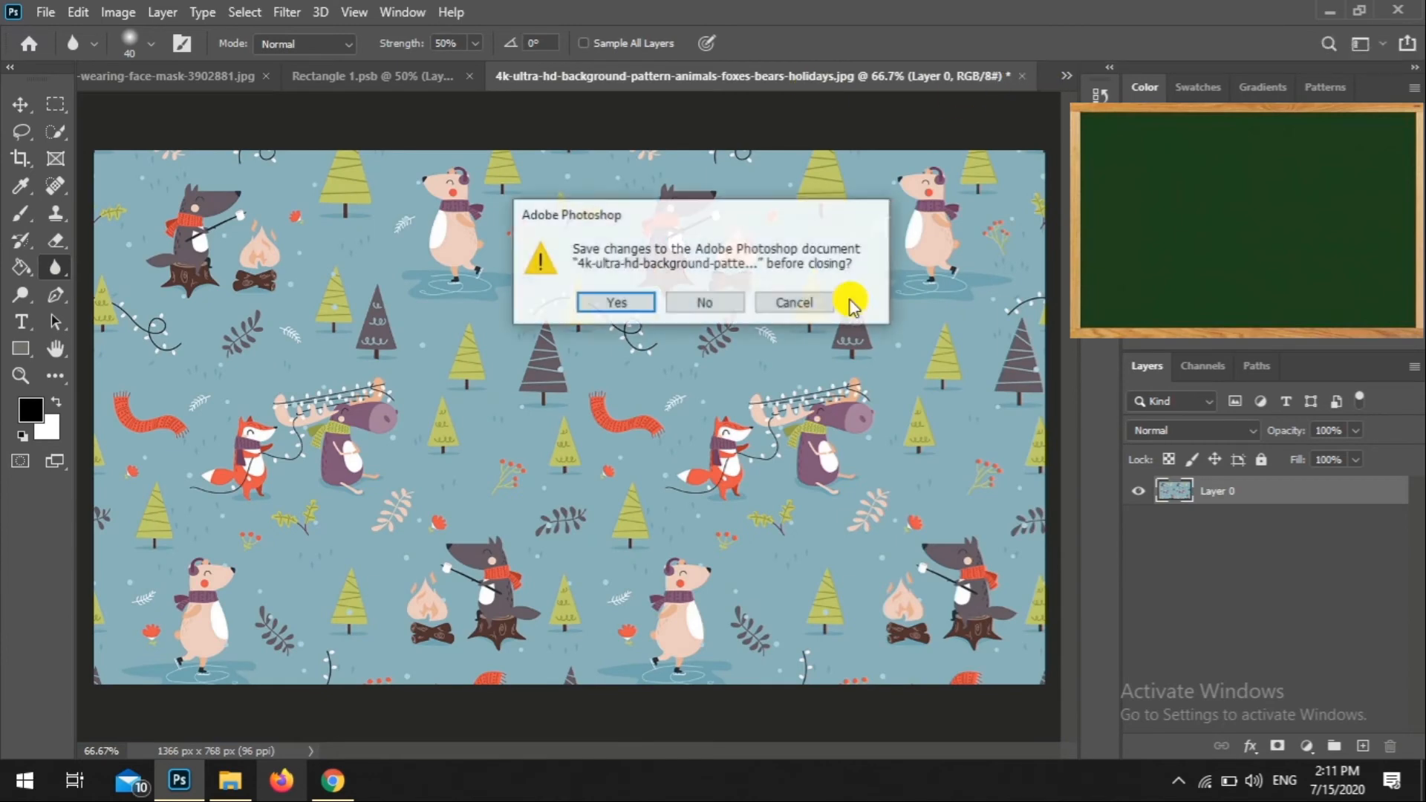
left_click(713, 301)
left_click(534, 74)
left_click(1325, 498)
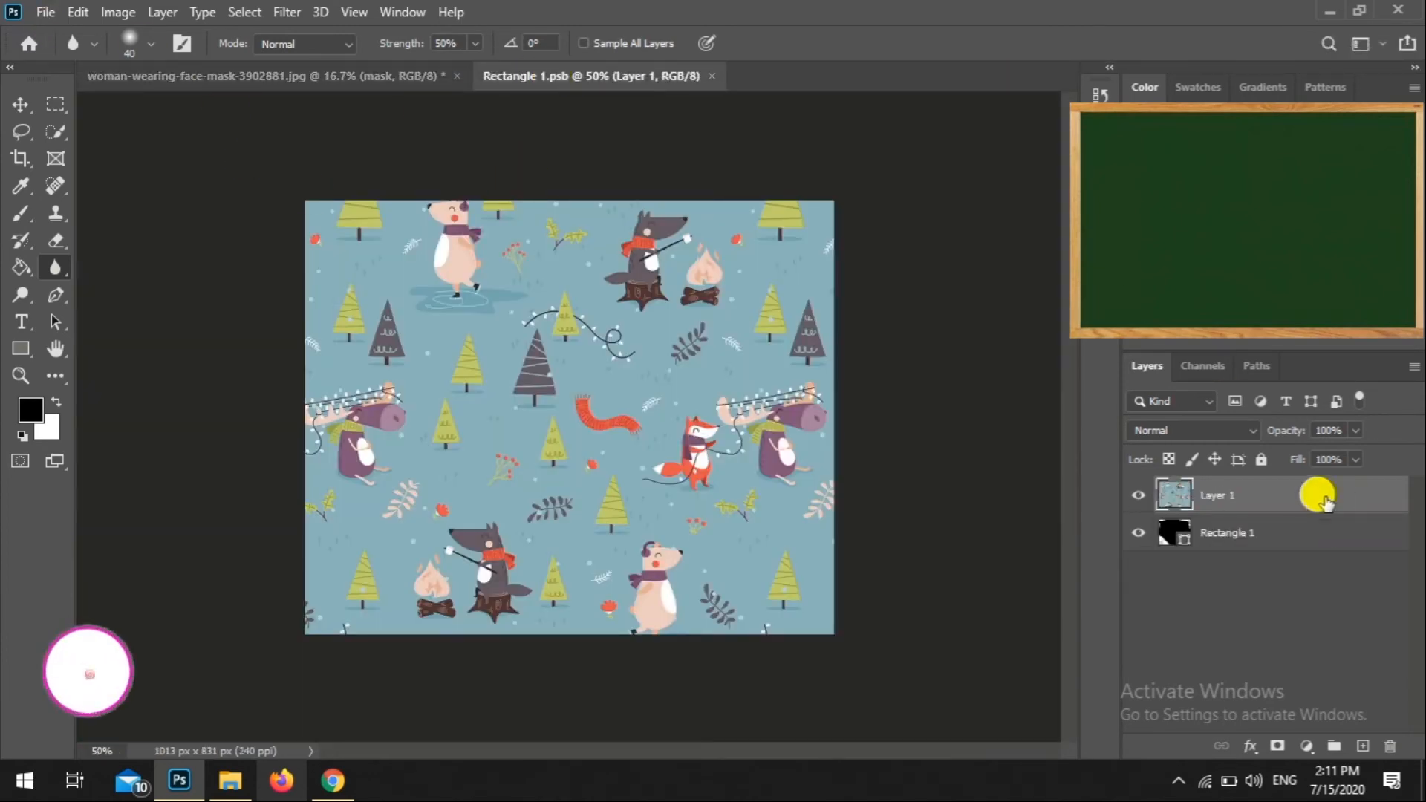
key("Delete")
Open the floral pattern 1436610.jpg, unlock its background and place the pattern into Rectangle 1.psb
left_click(45, 12)
left_click(61, 52)
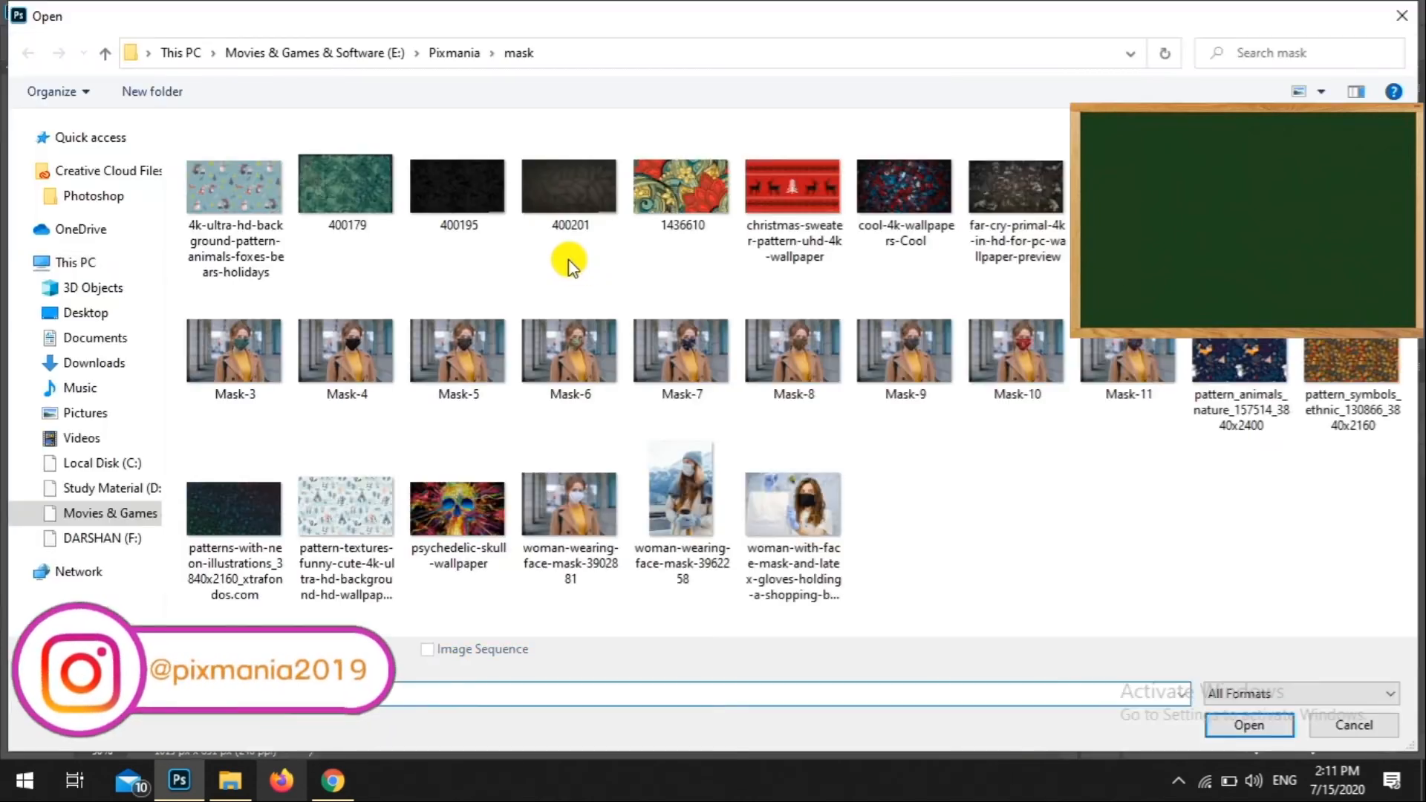
double_click(680, 187)
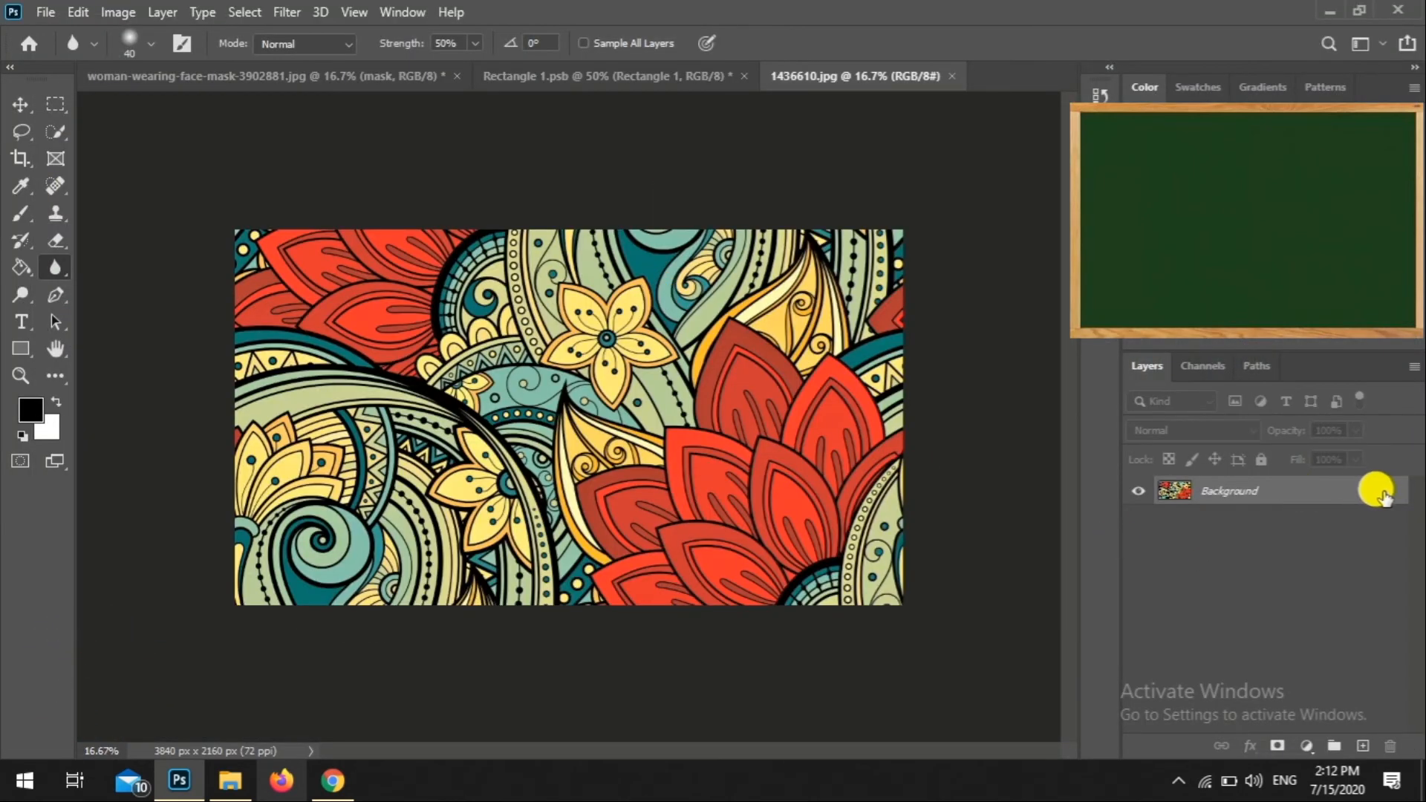
left_click(1382, 492)
left_click_drag(1325, 496, 741, 401)
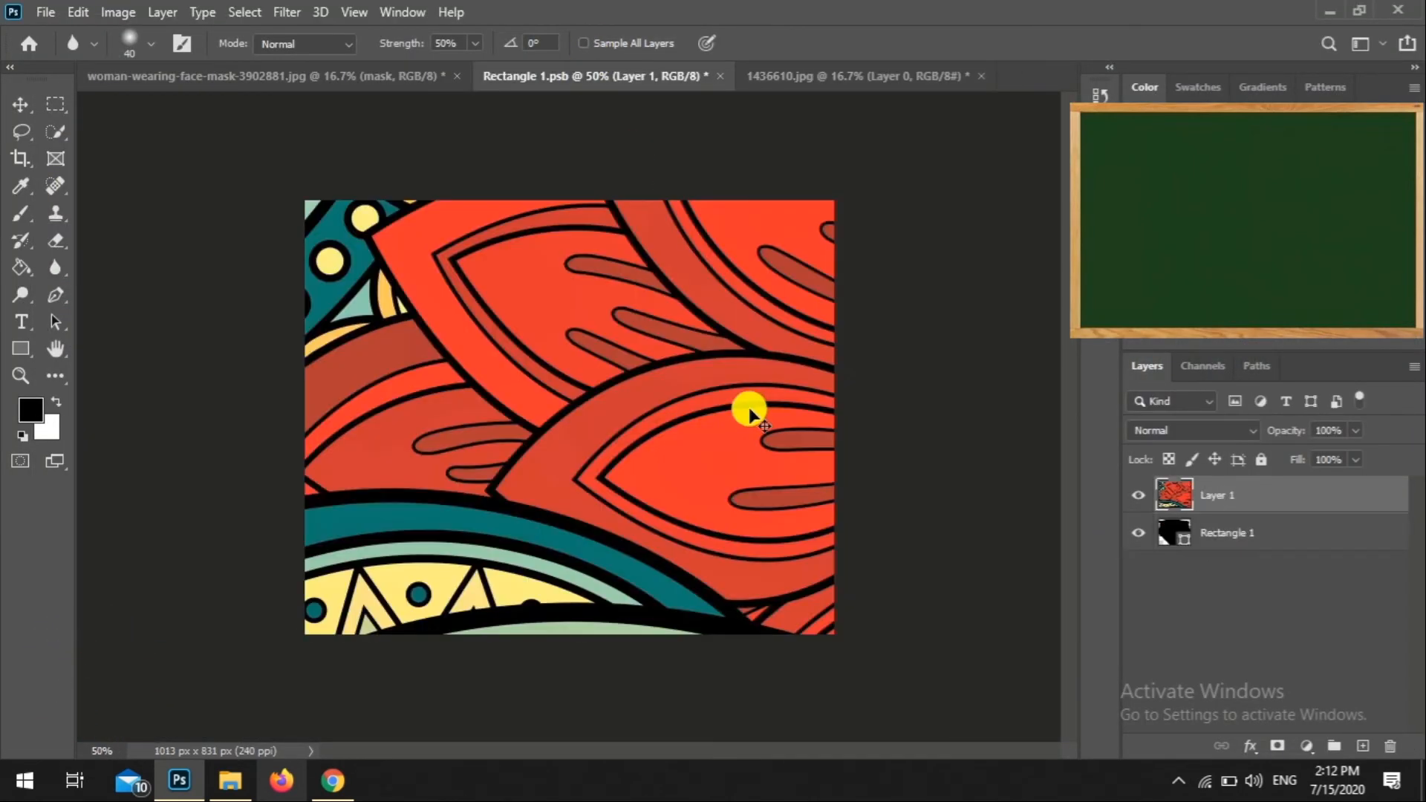
Scale the floral pattern to about 41.44%, center it over the Rectangle 1.psb canvas and save the smart object
key("ctrl+t")
key("ctrl+minus")
key("ctrl+minus")
key("ctrl+minus")
key("ctrl+minus")
left_click_drag(997, 643, 625, 485)
left_click_drag(617, 433, 676, 483)
left_click_drag(603, 407, 608, 454)
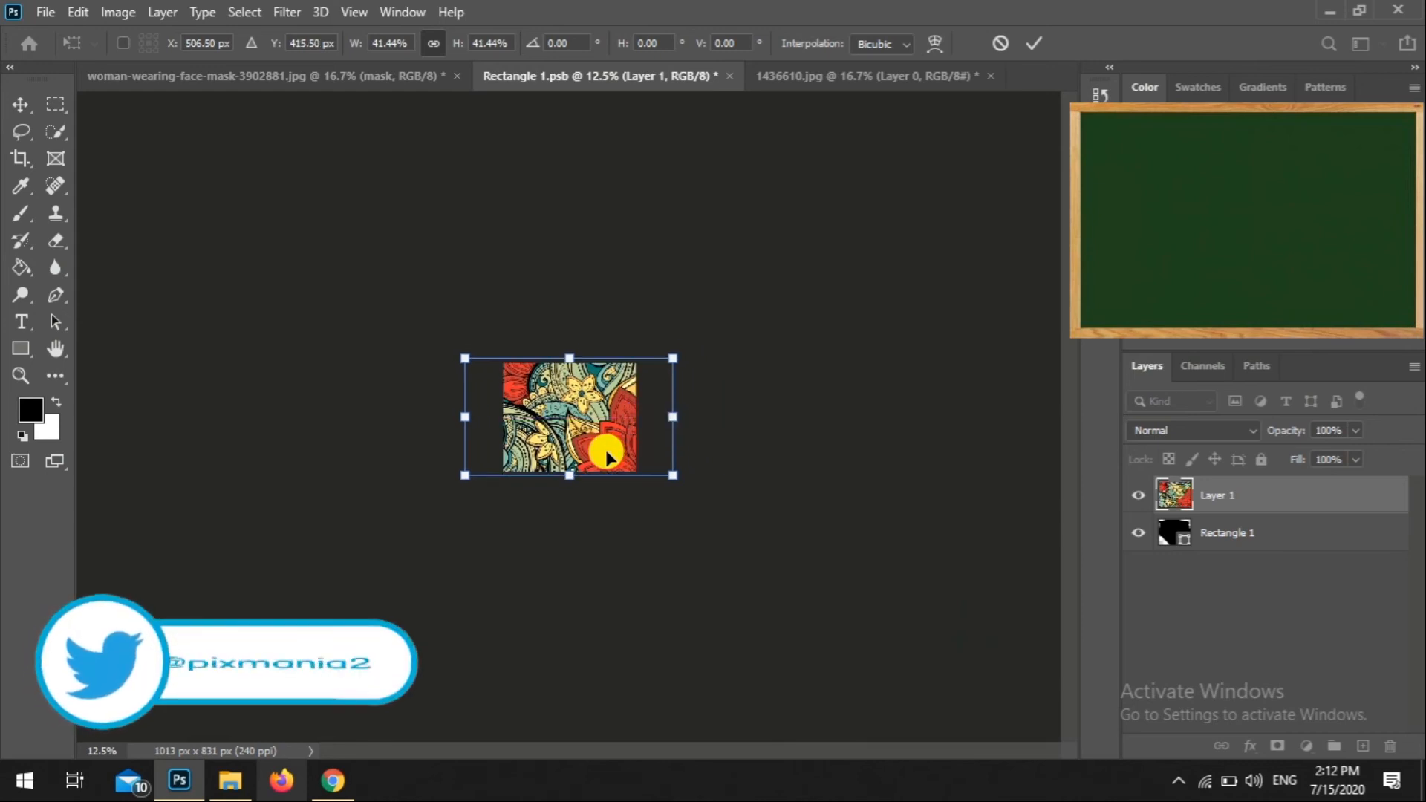
scroll(607, 454, "up", 5)
Return to the face-mask photo and hide the merged mask layer
left_click(1240, 596)
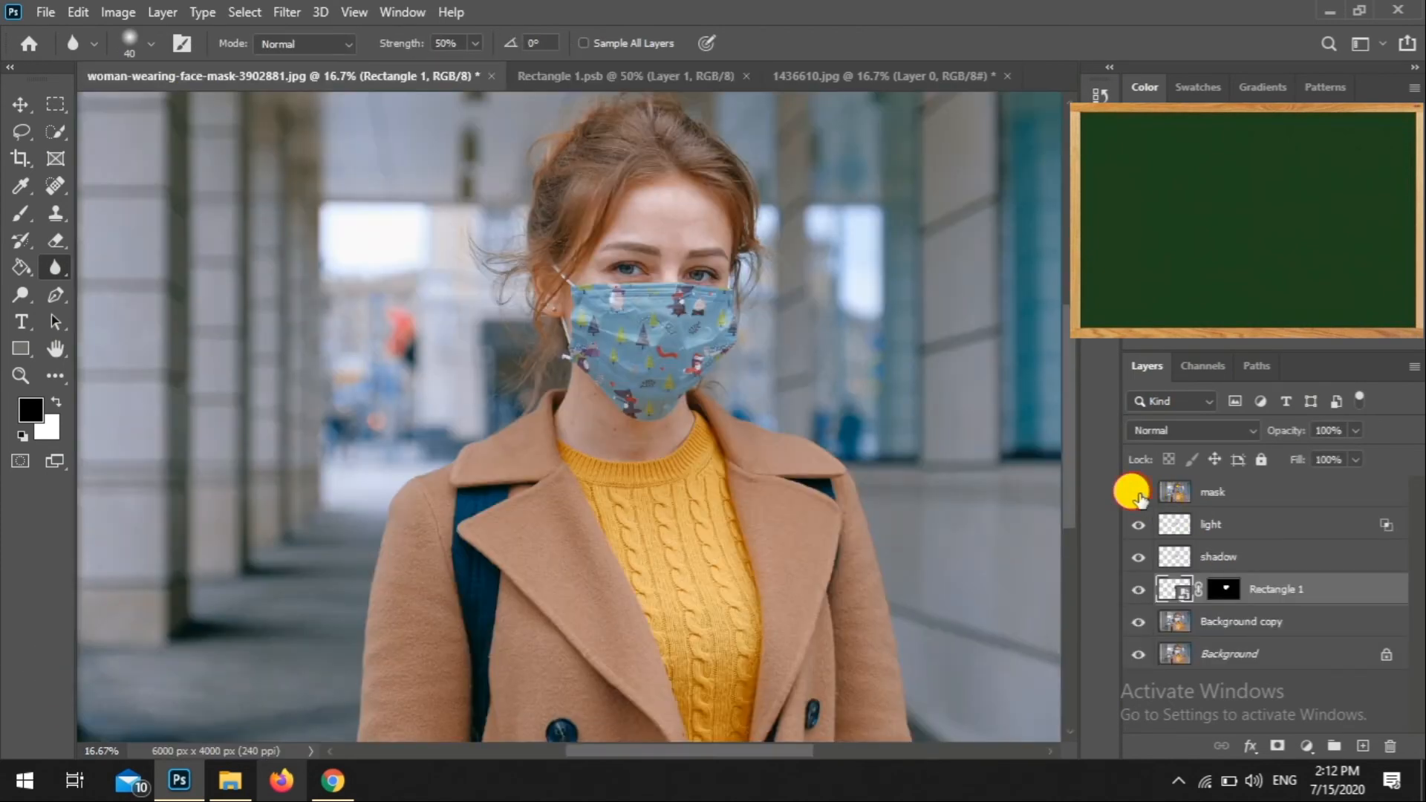
left_click(1138, 494)
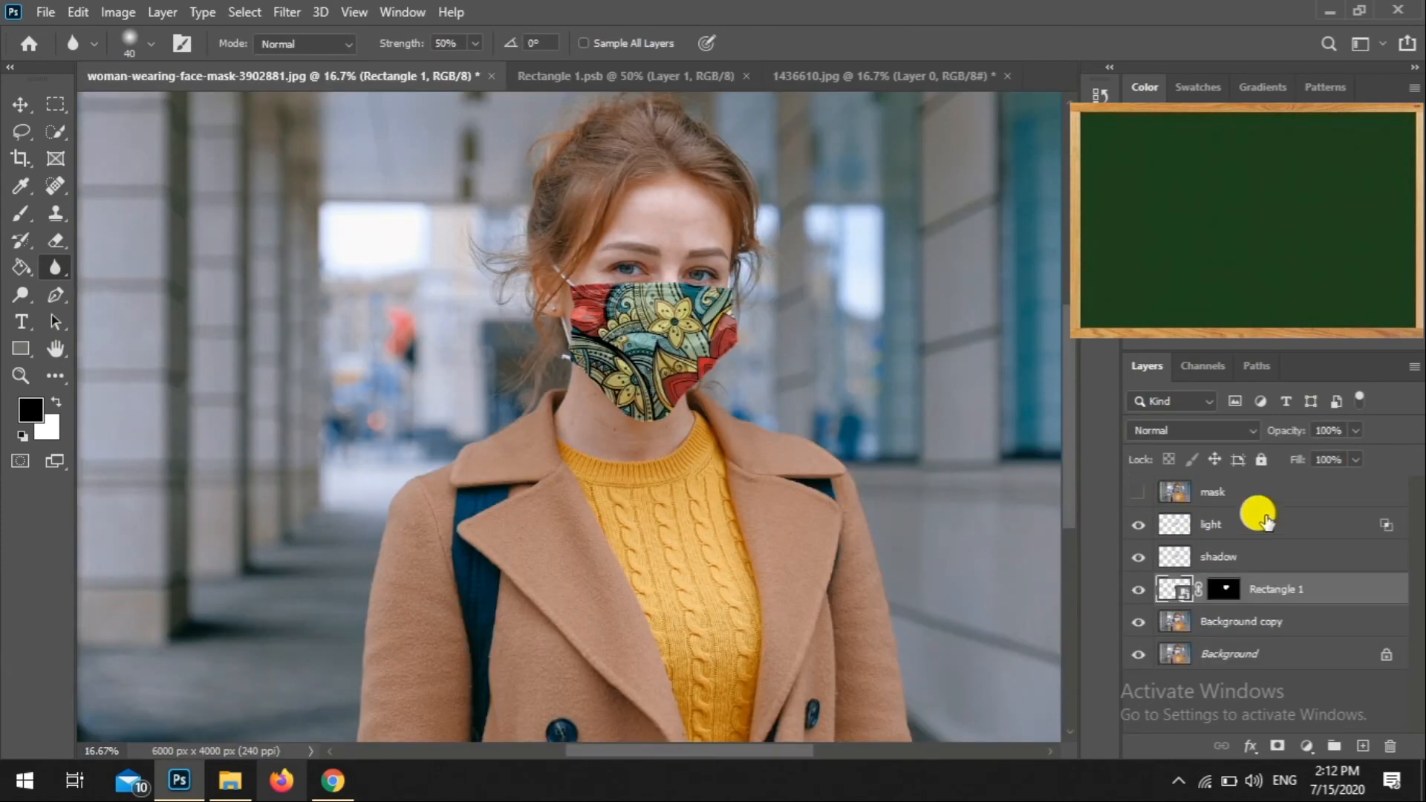
left_click(1259, 499)
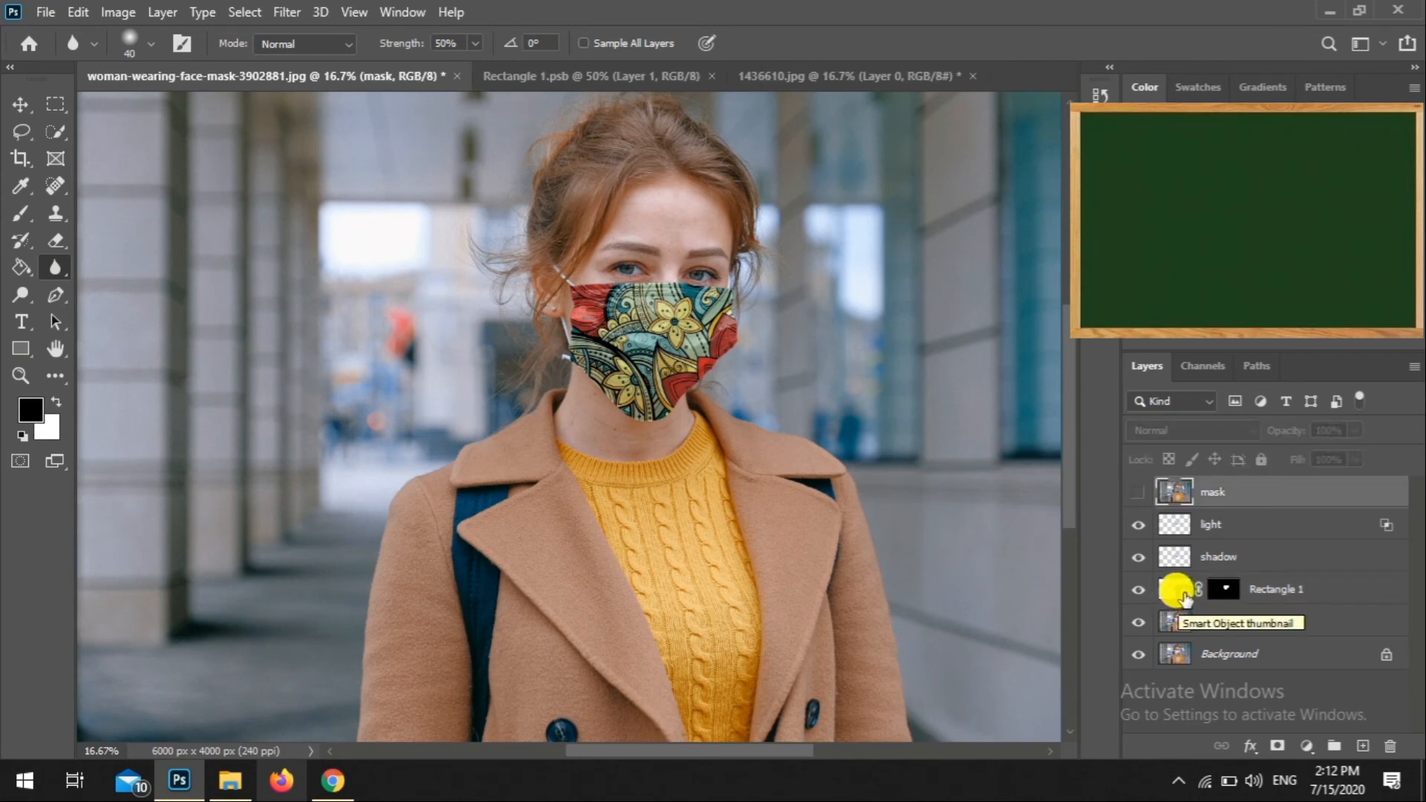
Set the light layer's opacity to 93% for the floral mask
left_click(1262, 525)
left_click_drag(1355, 429, 1351, 459)
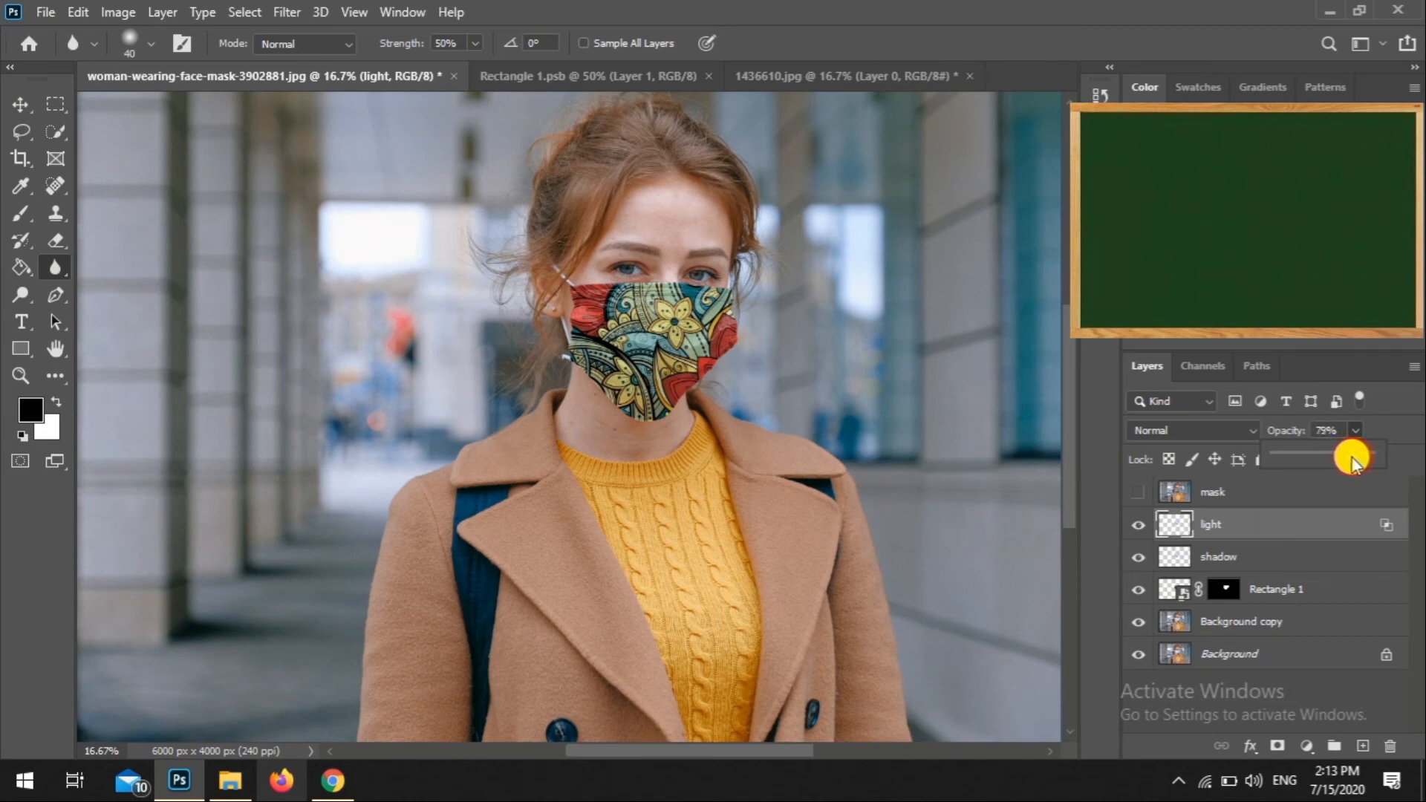
left_click(1390, 430)
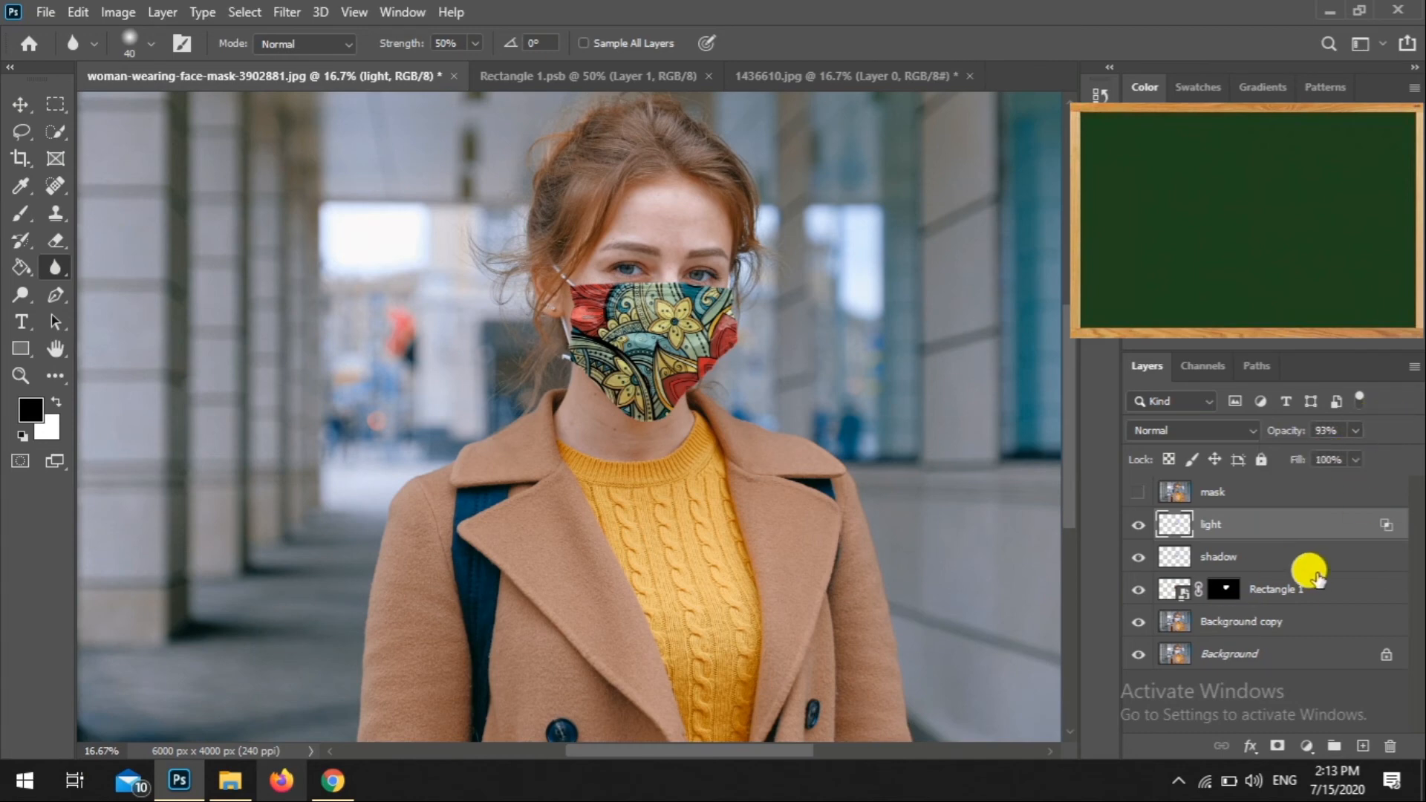
Close 1436610.jpg without saving its changes and switch to Rectangle 1.psb
left_click(877, 74)
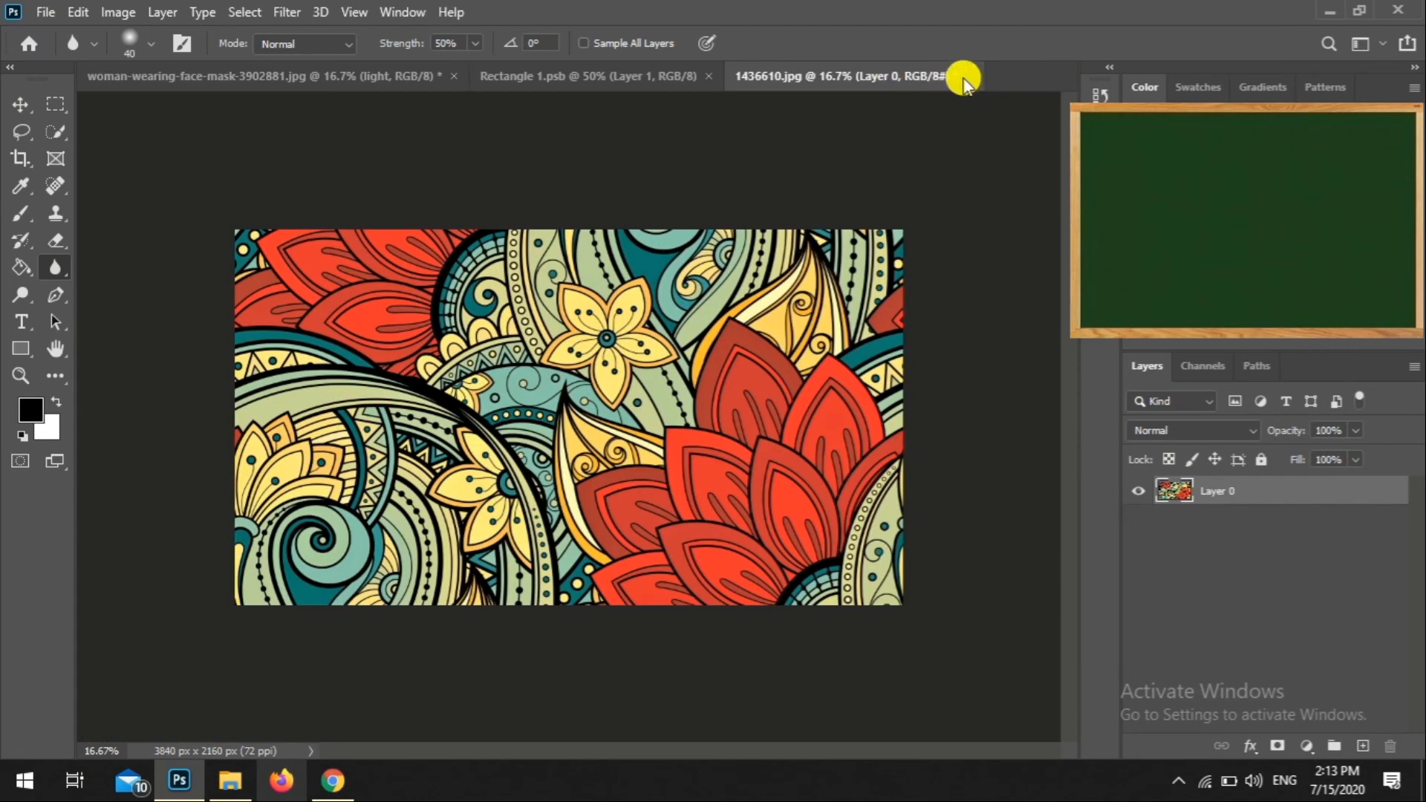
left_click(969, 75)
left_click(705, 302)
left_click(503, 77)
Open christmas-sweater-pattern-uhd-4k-wallpaper.jpg, unlock its background and copy the whole pattern into Rectangle 1.psb
left_click(45, 12)
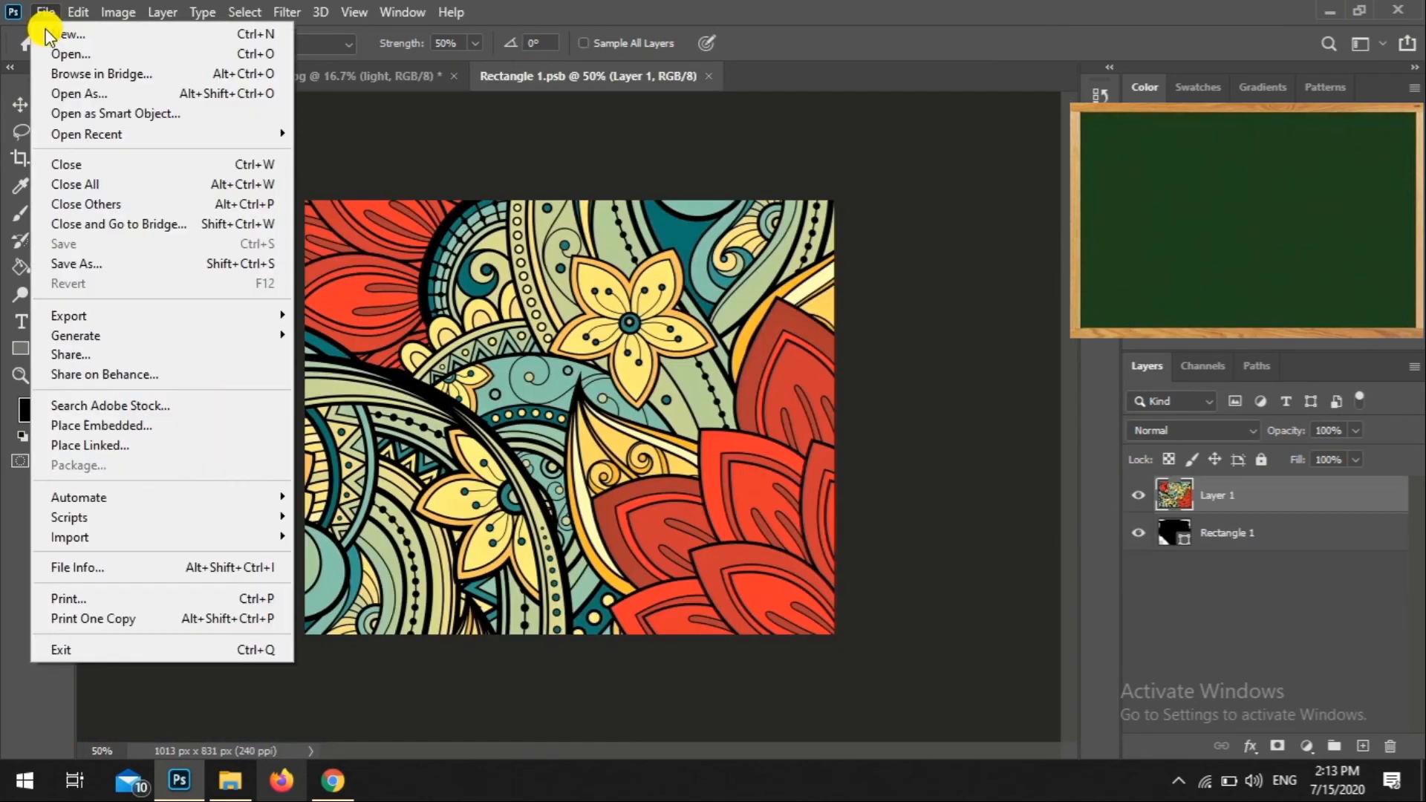
left_click(52, 52)
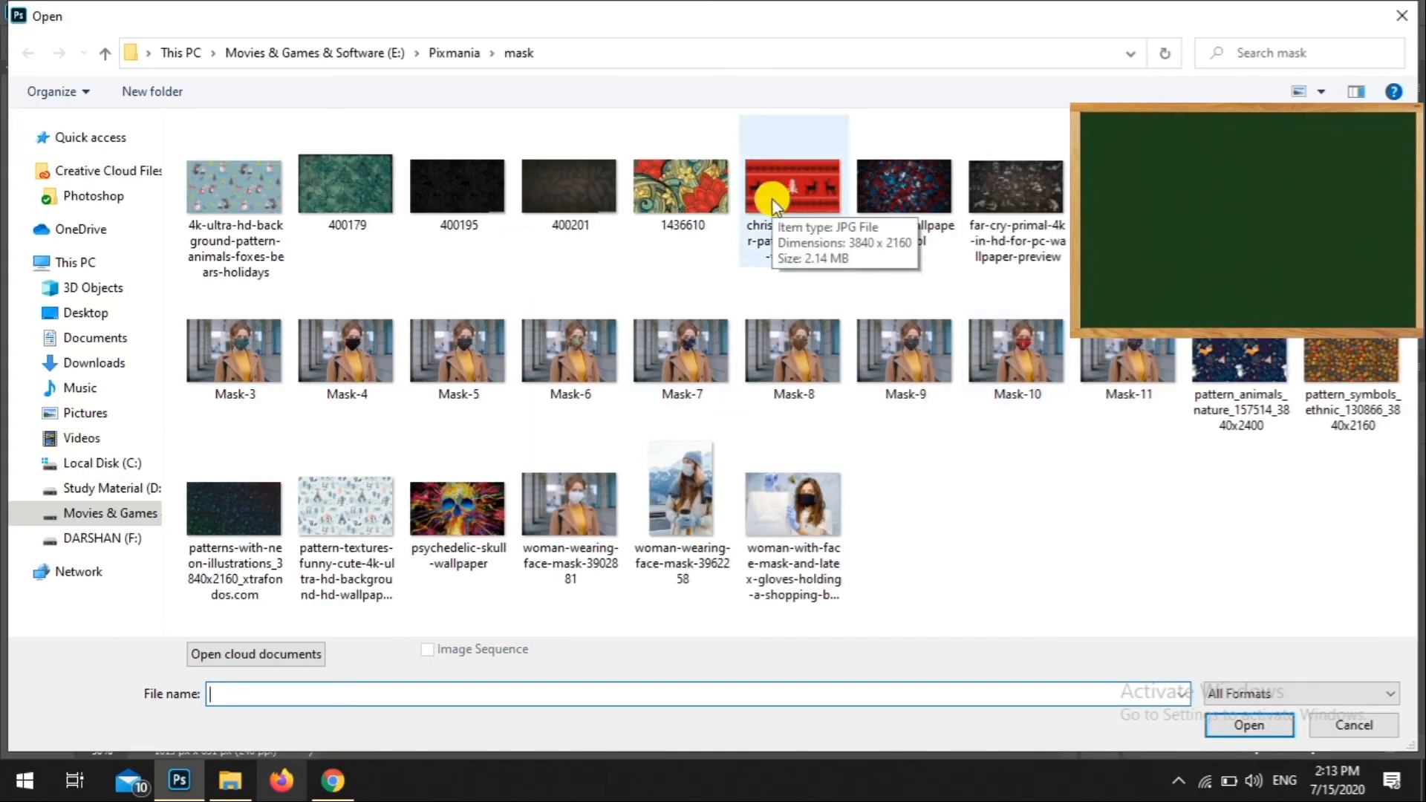
double_click(773, 198)
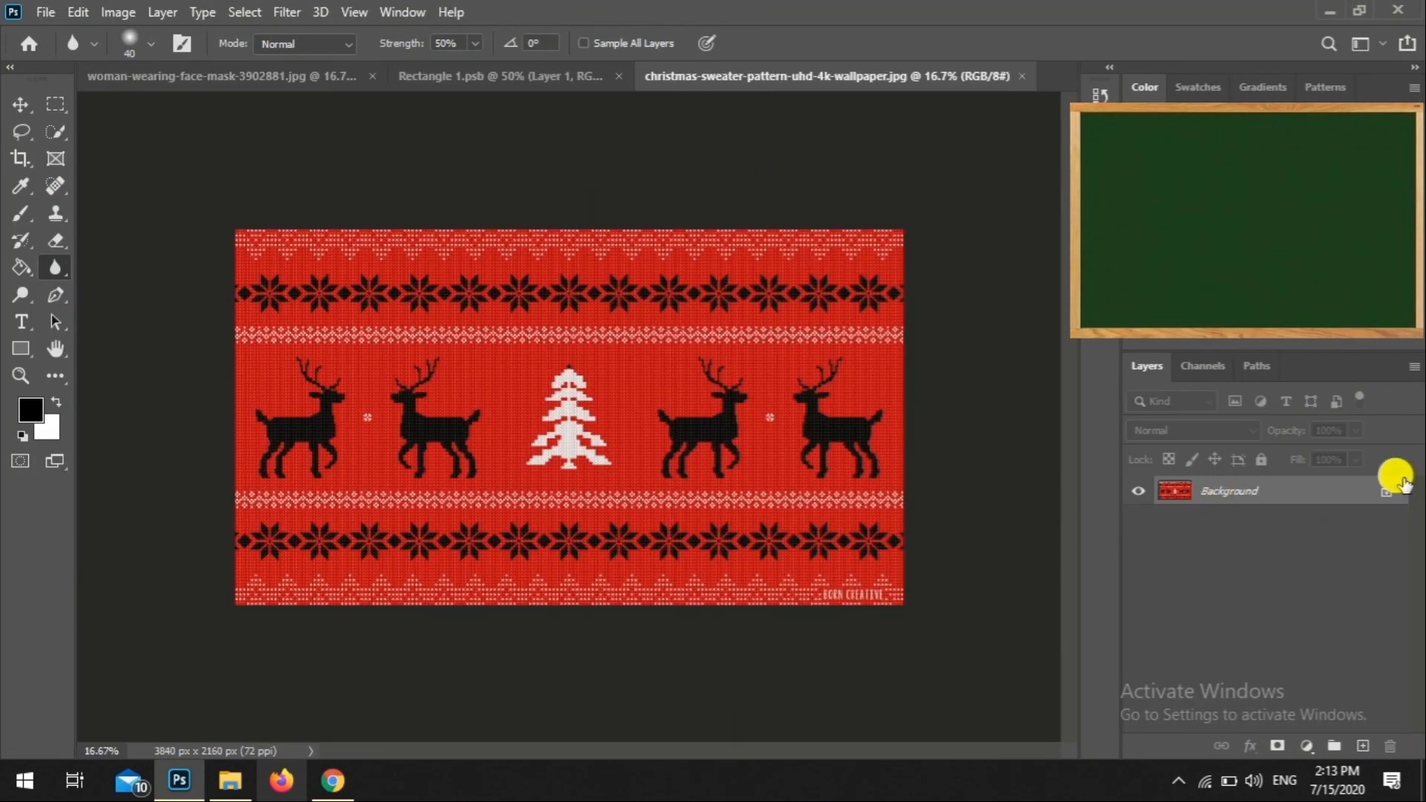
left_click(1386, 492)
key("ctrl+a")
key("ctrl+c")
left_click(476, 75)
key("ctrl+v")
Scale down and position the Christmas sweater pattern so its tree and deer fill the Rectangle 1.psb canvas, and save the smart object
key("ctrl+t")
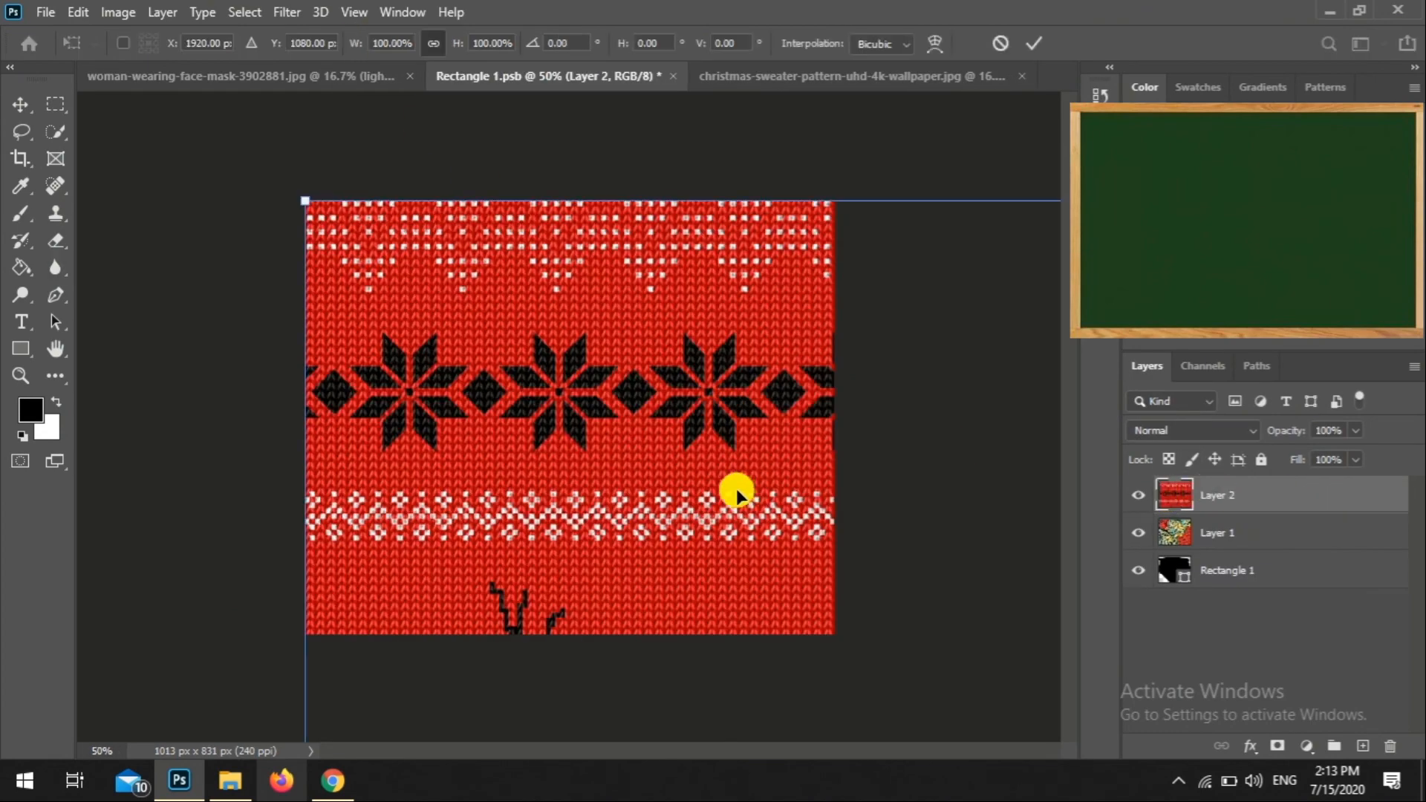
key("ctrl+minus")
key("ctrl+minus")
key("ctrl+minus")
left_click_drag(1003, 630, 602, 462)
key("ctrl+plus")
key("ctrl+plus")
key("ctrl+plus")
key("ctrl+plus")
left_click_drag(945, 535, 1064, 678)
left_click_drag(563, 438, 415, 472)
left_click_drag(923, 620, 1067, 771)
left_click_drag(816, 612, 786, 616)
Return to the face-mask photo and lower the light layer's opacity to 79%
left_click(1225, 494)
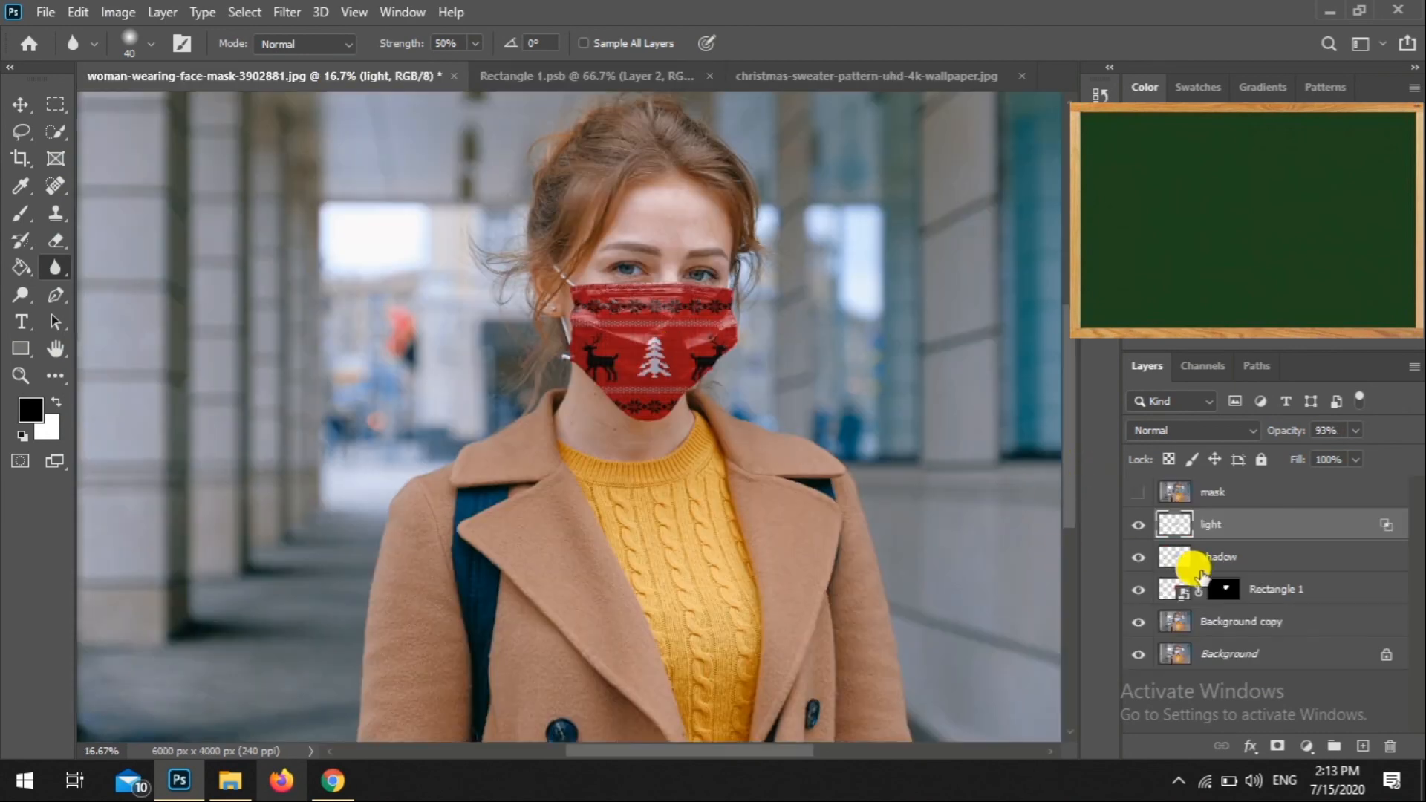
left_click(1355, 431)
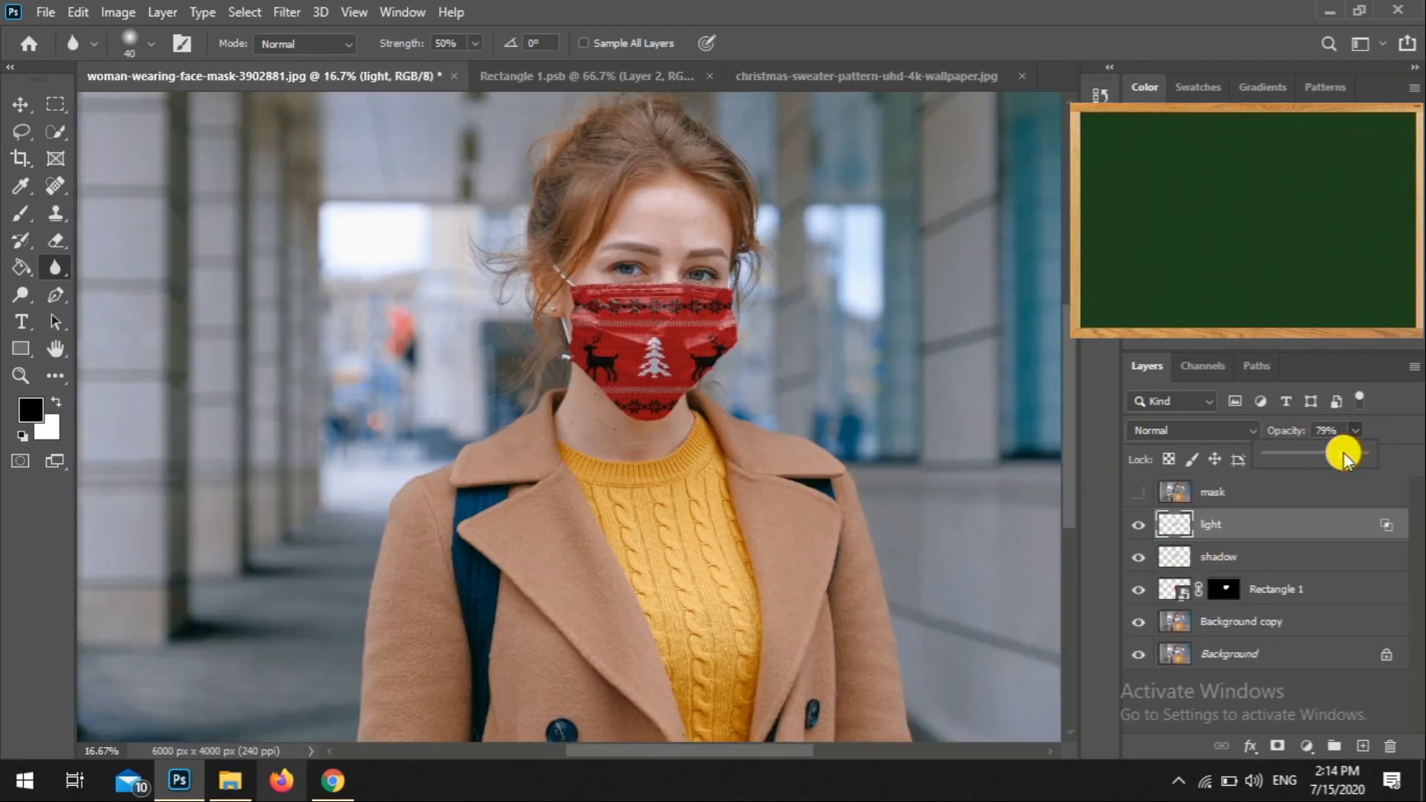